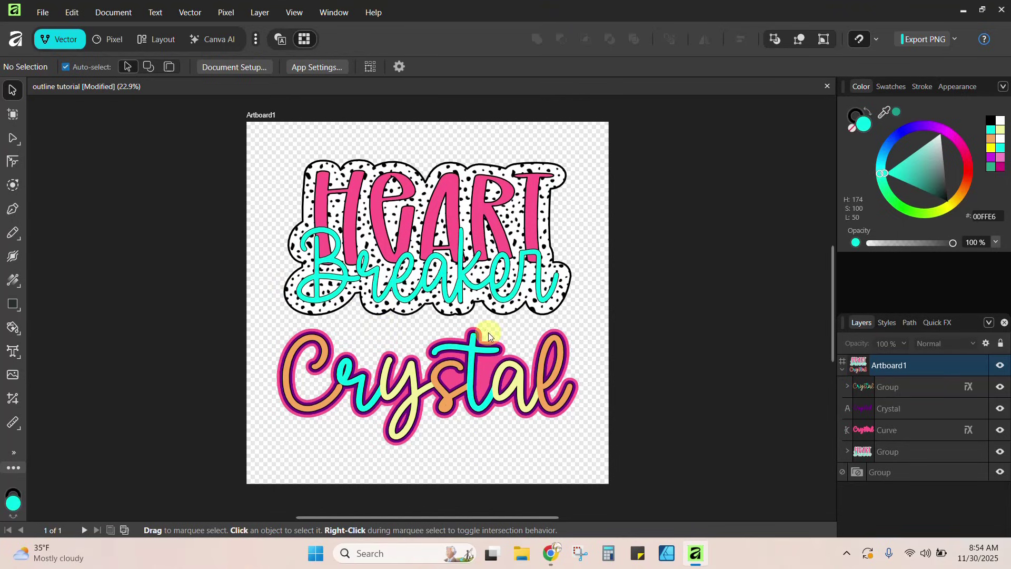
- Insert Artboard2, a 3000 × 3000 px artboard, beside Artboard1 with the Artboard Tool
{"action": "left_click", "coordinate": [13, 115]}
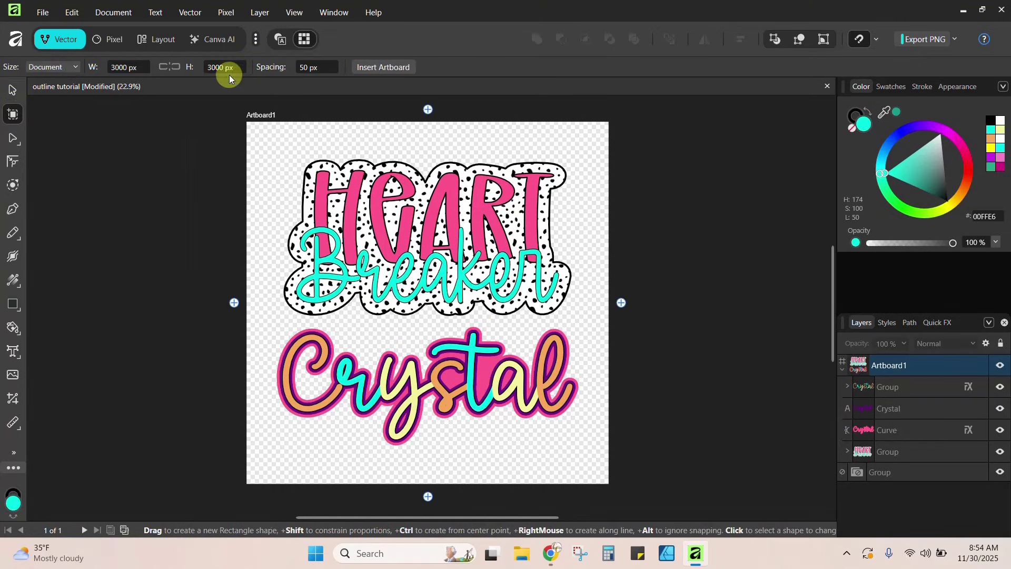
{"action": "left_click", "coordinate": [372, 69]}
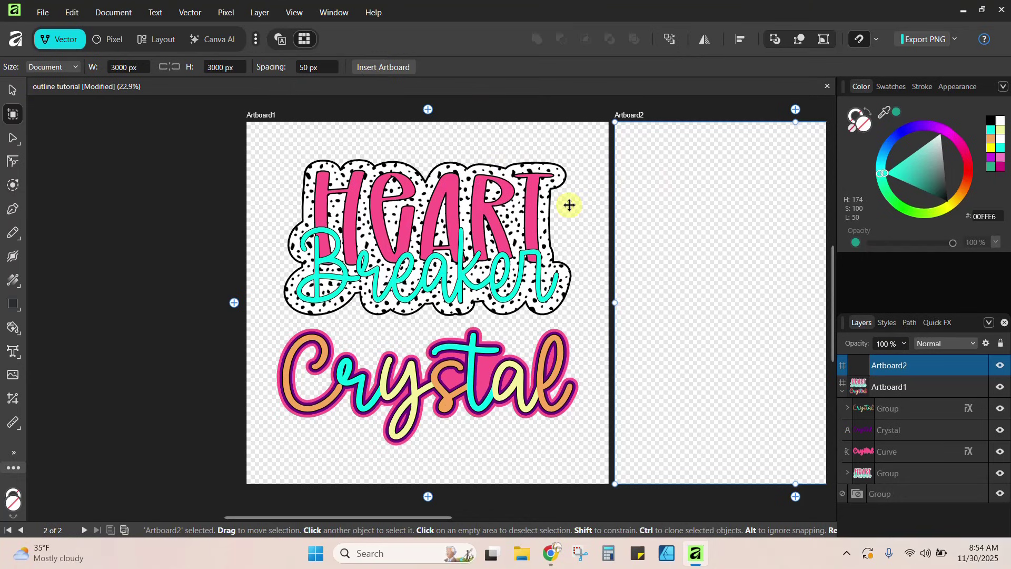
{"action": "scroll", "coordinate": [569, 205], "scroll_direction": "right", "scroll_amount": 3}
{"action": "scroll", "coordinate": [569, 205], "scroll_direction": "right", "scroll_amount": 2}
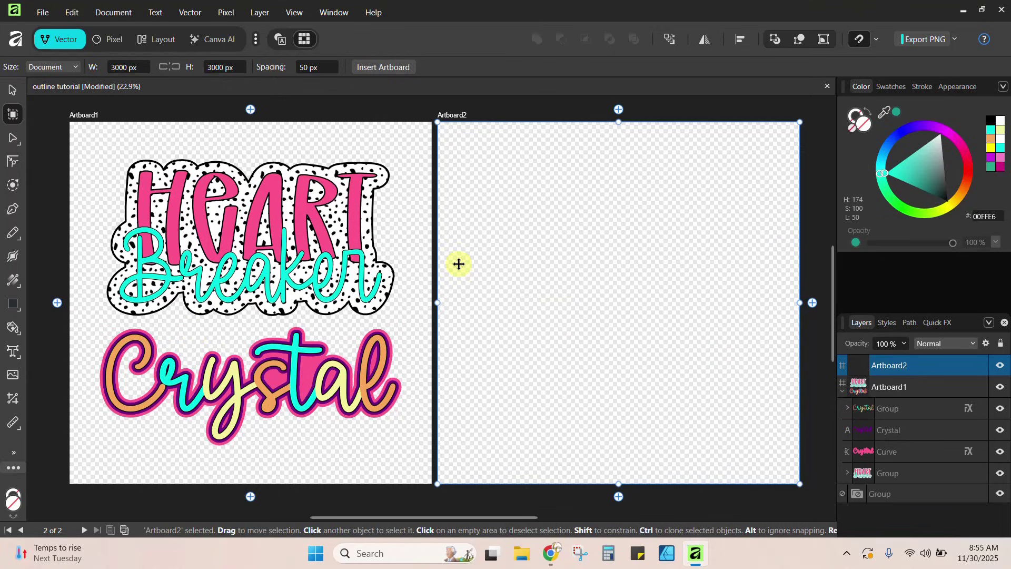
- Type the pink art text 'Heart' near the top of Artboard2
{"action": "left_click", "coordinate": [13, 90]}
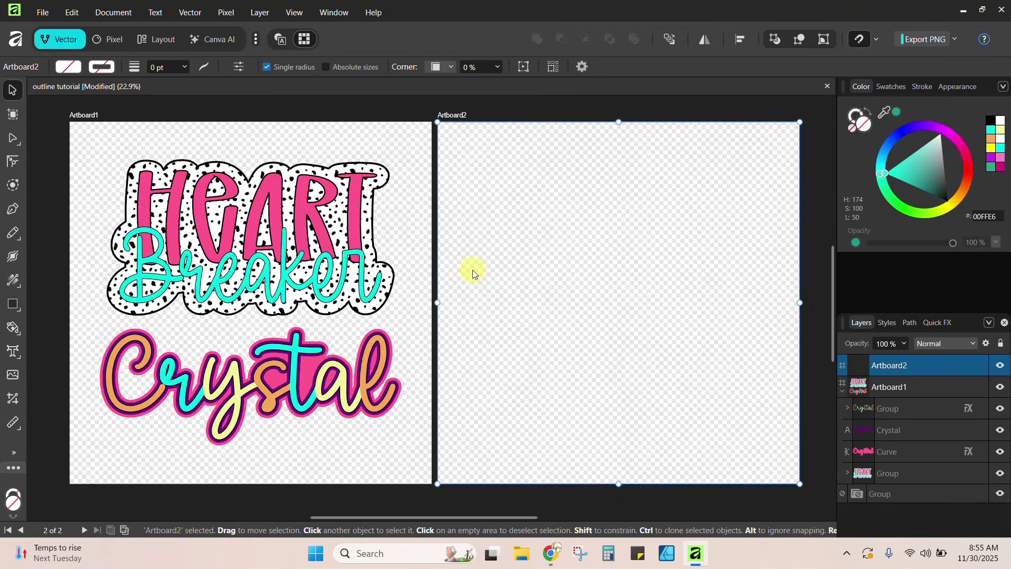
{"action": "left_click", "coordinate": [13, 351]}
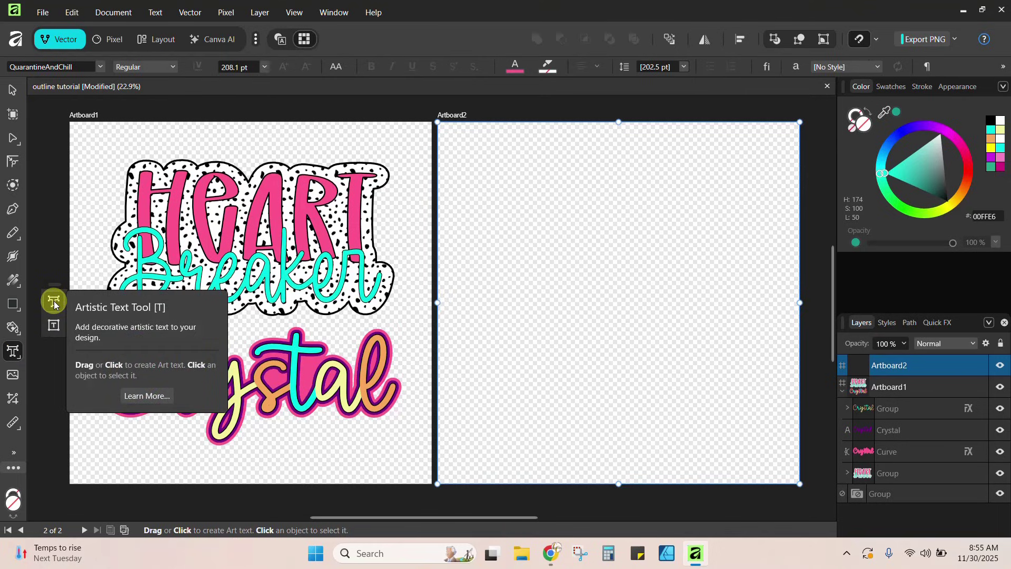
{"action": "left_click", "coordinate": [493, 229]}
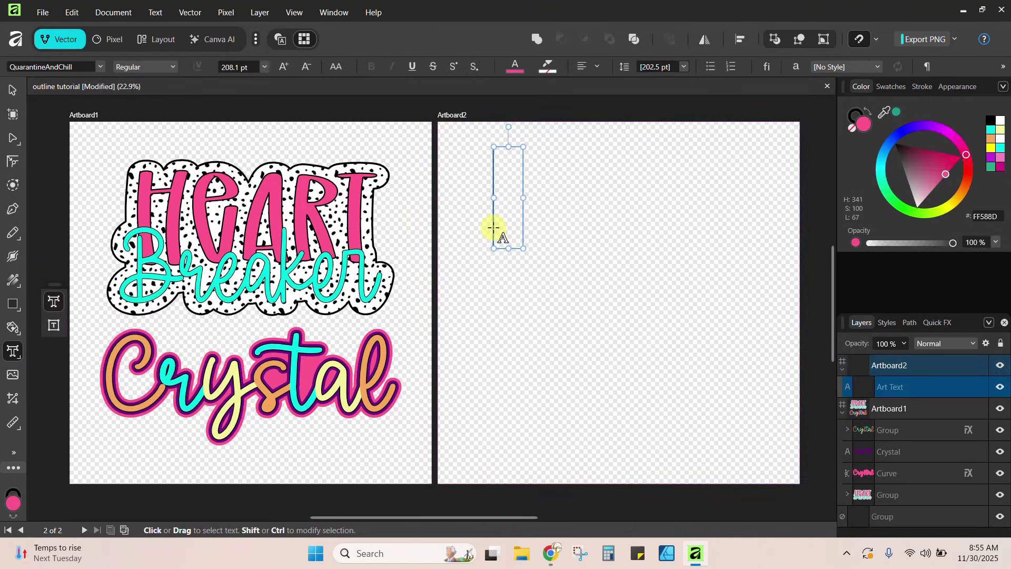
{"action": "type", "text": "Heart"}
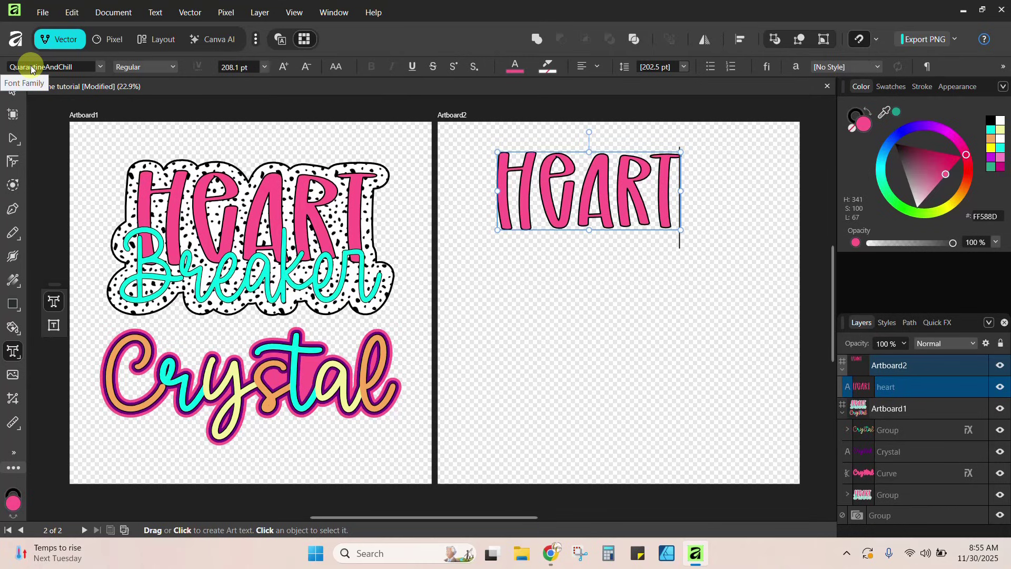
- Browse the font family list and close it, keeping QuarantineAndChill
{"action": "left_click", "coordinate": [100, 66]}
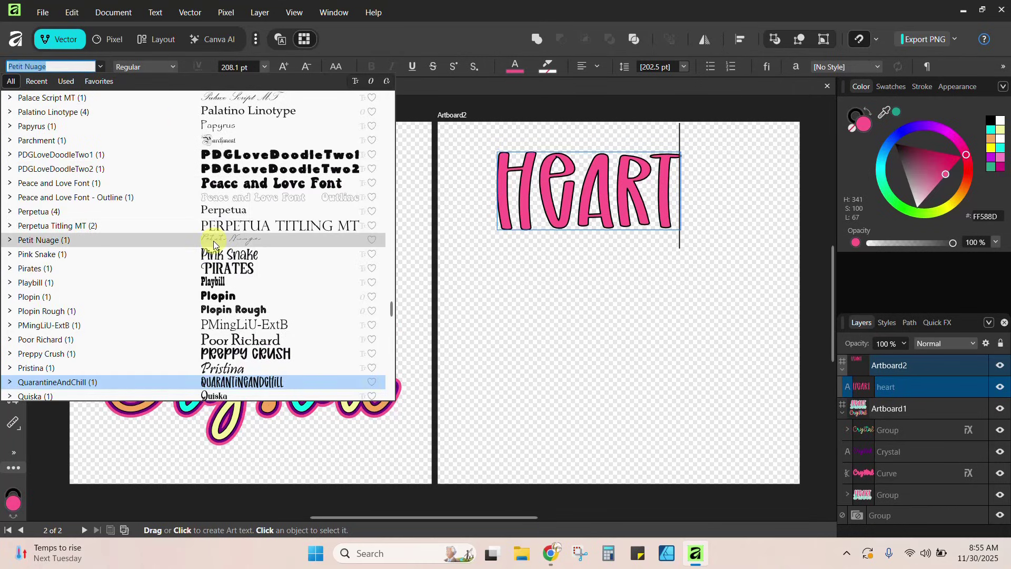
{"action": "scroll", "coordinate": [214, 244], "scroll_direction": "down", "scroll_amount": 5}
{"action": "scroll", "coordinate": [214, 243], "scroll_direction": "up", "scroll_amount": 15}
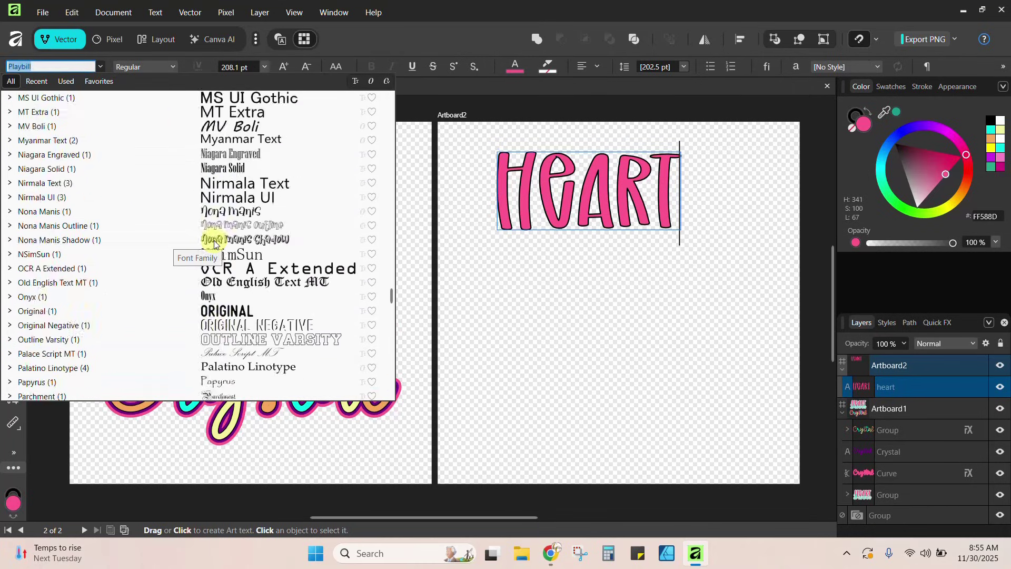
{"action": "scroll", "coordinate": [214, 244], "scroll_direction": "up", "scroll_amount": 9}
{"action": "scroll", "coordinate": [214, 244], "scroll_direction": "up", "scroll_amount": 12}
{"action": "scroll", "coordinate": [215, 244], "scroll_direction": "up", "scroll_amount": 15}
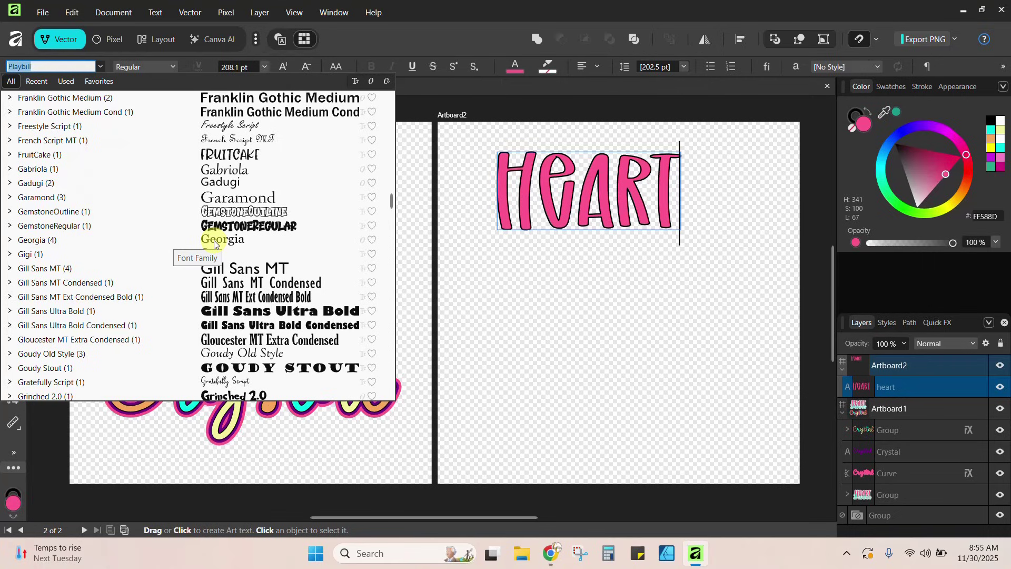
{"action": "left_click", "coordinate": [535, 318]}
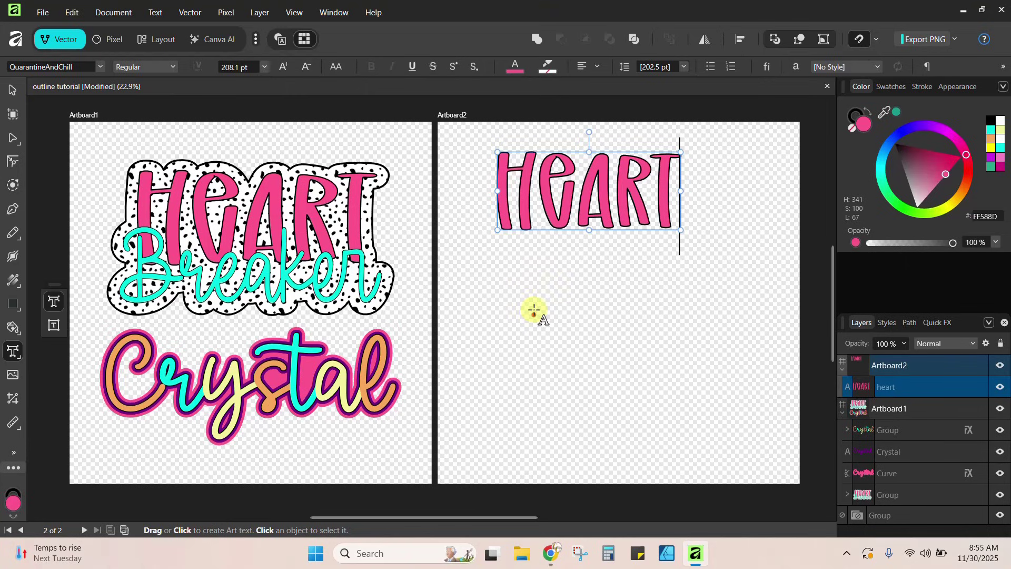
- Create a new art text 'Breaker' and move it onto the artboard below HEART
{"action": "key", "text": "Escape"}
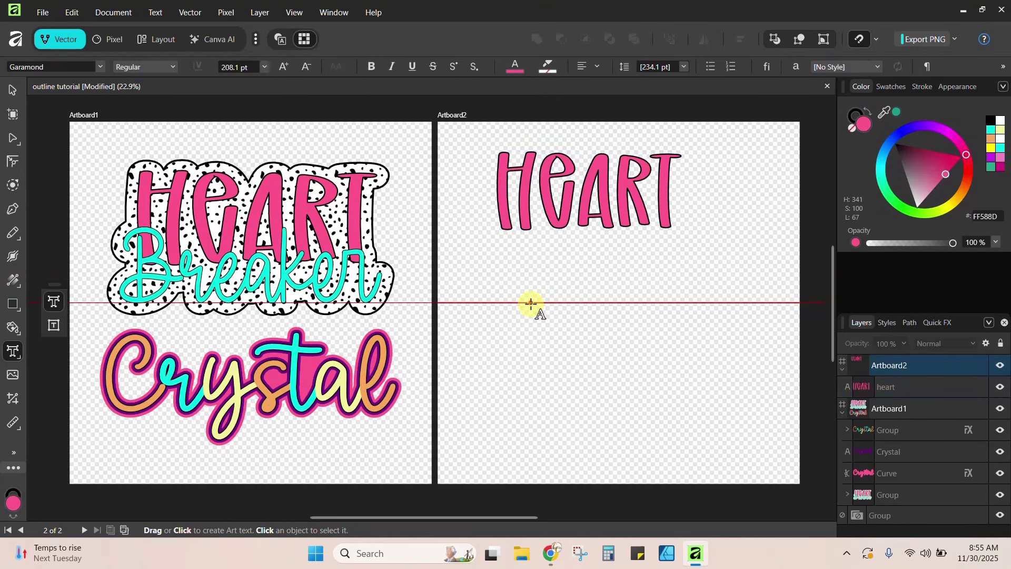
{"action": "left_click_drag", "start_coordinate": [526, 271], "coordinate": [533, 280]}
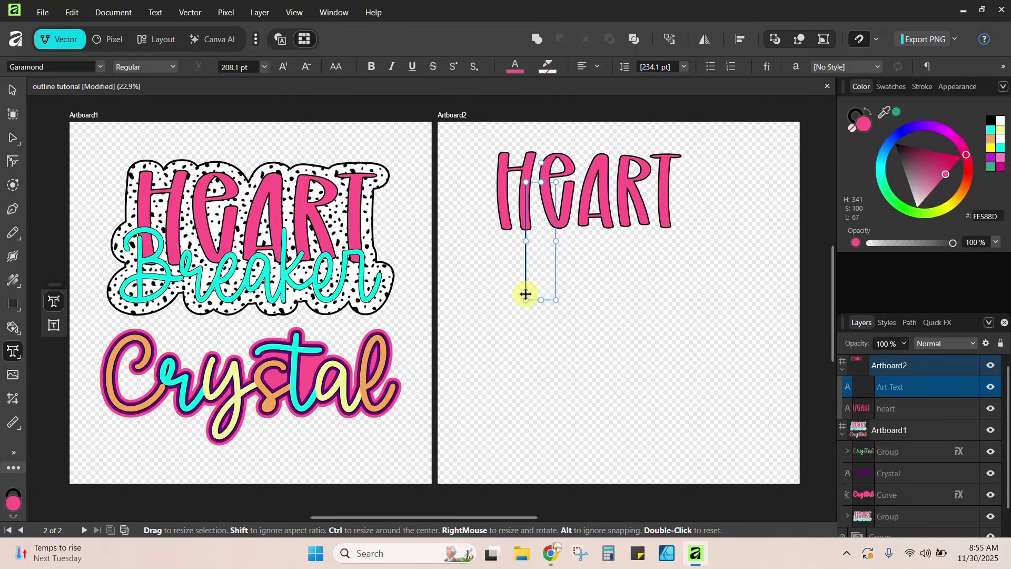
{"action": "type", "text": "Br"}
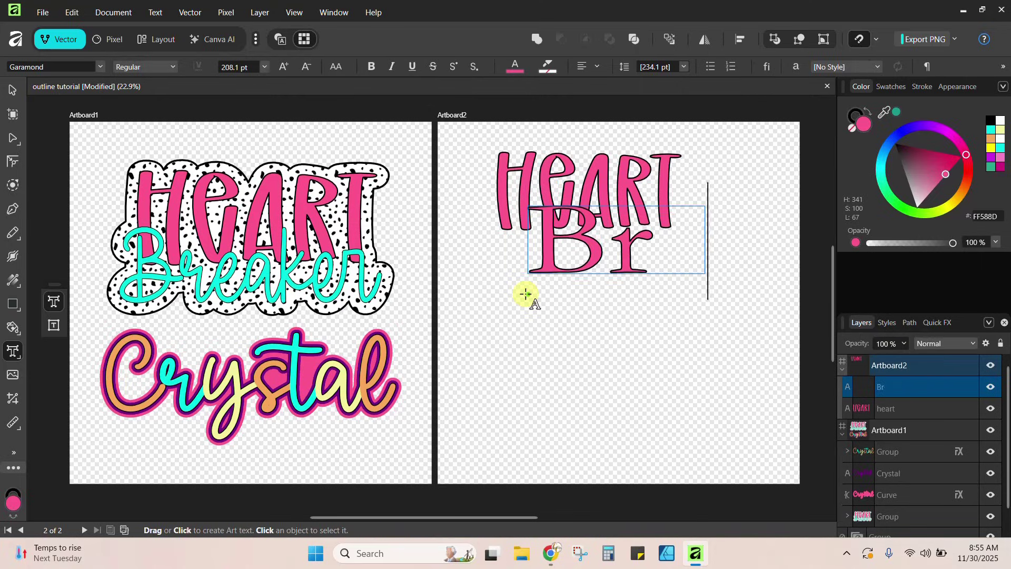
{"action": "type", "text": "eaker"}
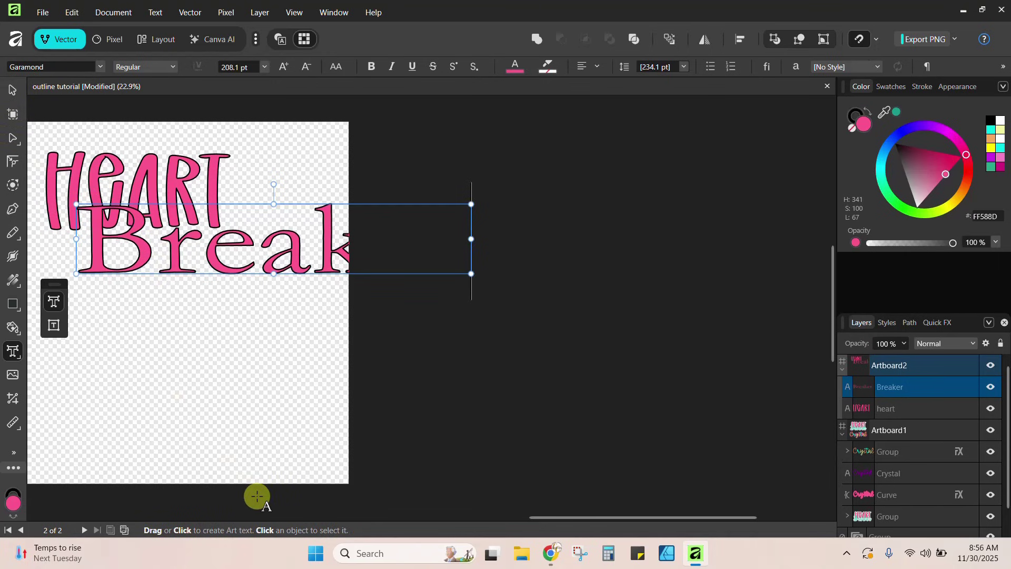
{"action": "scroll", "coordinate": [257, 495], "scroll_direction": "left", "scroll_amount": 5}
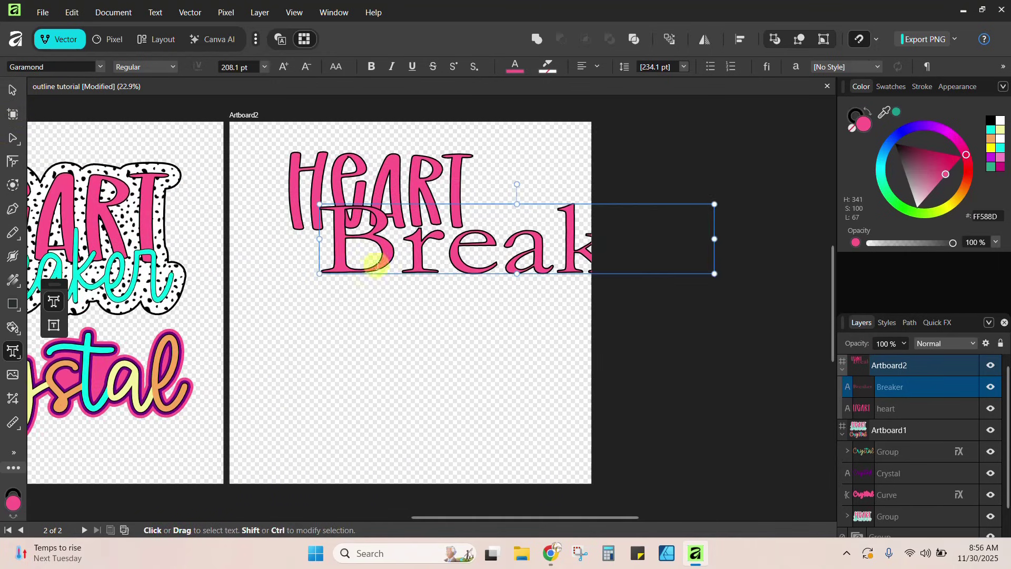
{"action": "left_click", "coordinate": [11, 91]}
{"action": "left_click_drag", "start_coordinate": [424, 252], "coordinate": [340, 310]}
- Change the Breaker text's font to Halmera script
{"action": "key", "text": "t"}
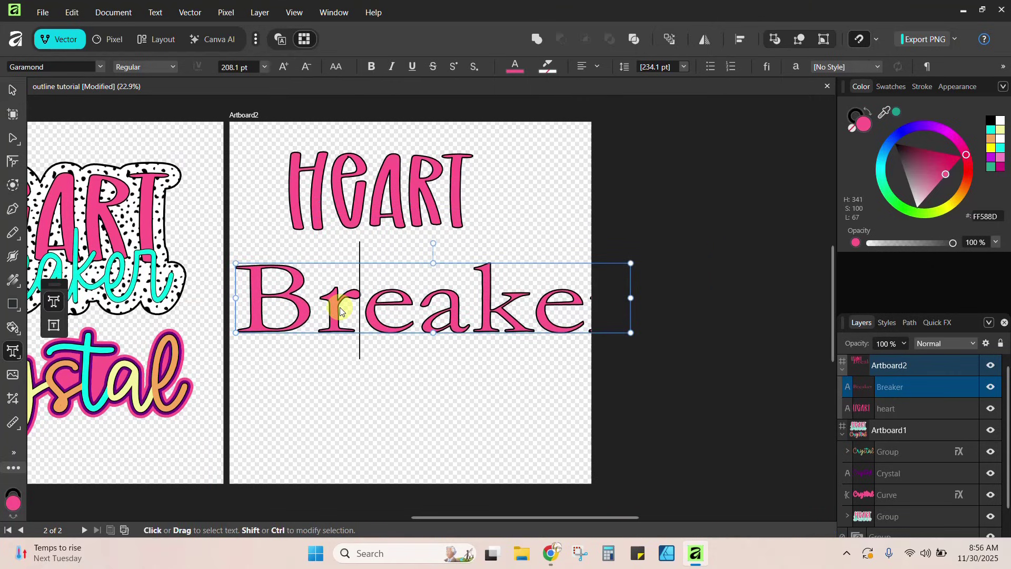
{"action": "double_click", "coordinate": [340, 309]}
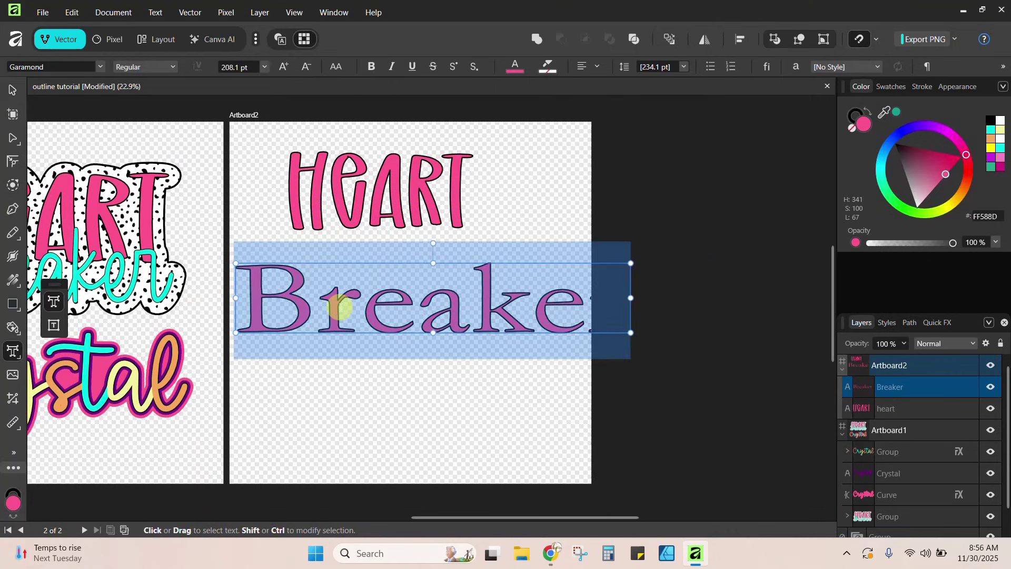
{"action": "left_click", "coordinate": [99, 68]}
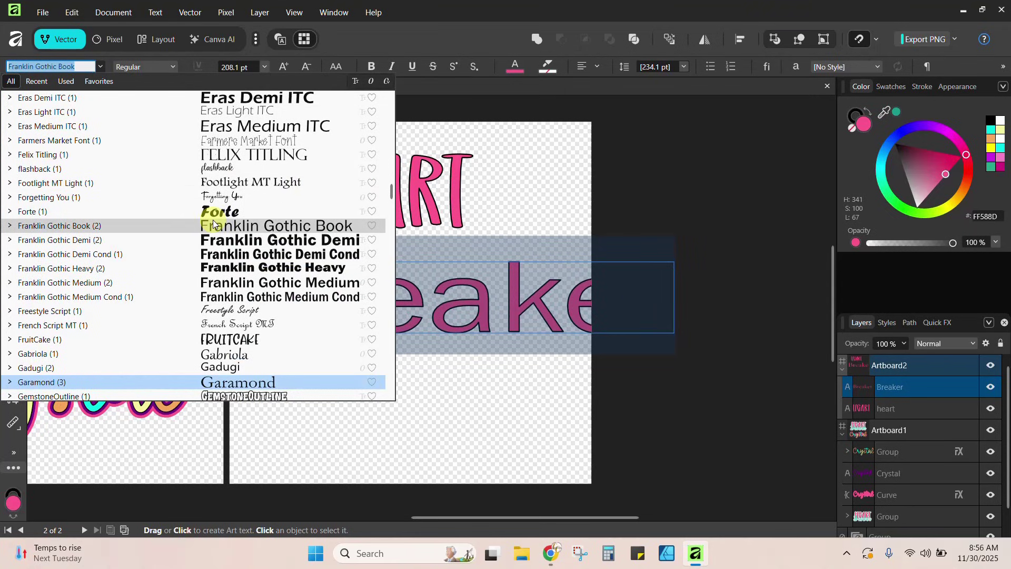
{"action": "scroll", "coordinate": [213, 226], "scroll_direction": "down", "scroll_amount": 8}
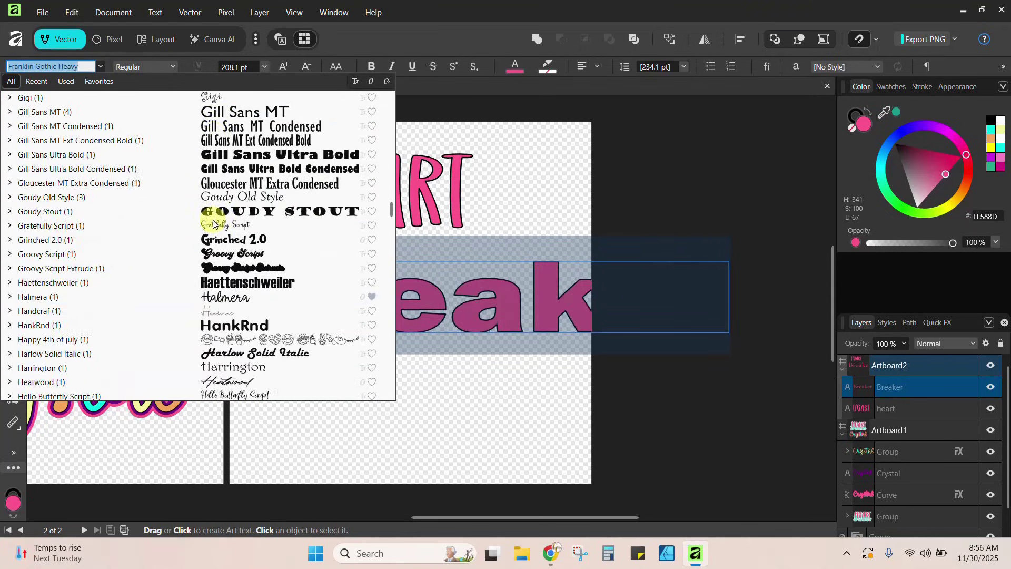
{"action": "left_click", "coordinate": [220, 297]}
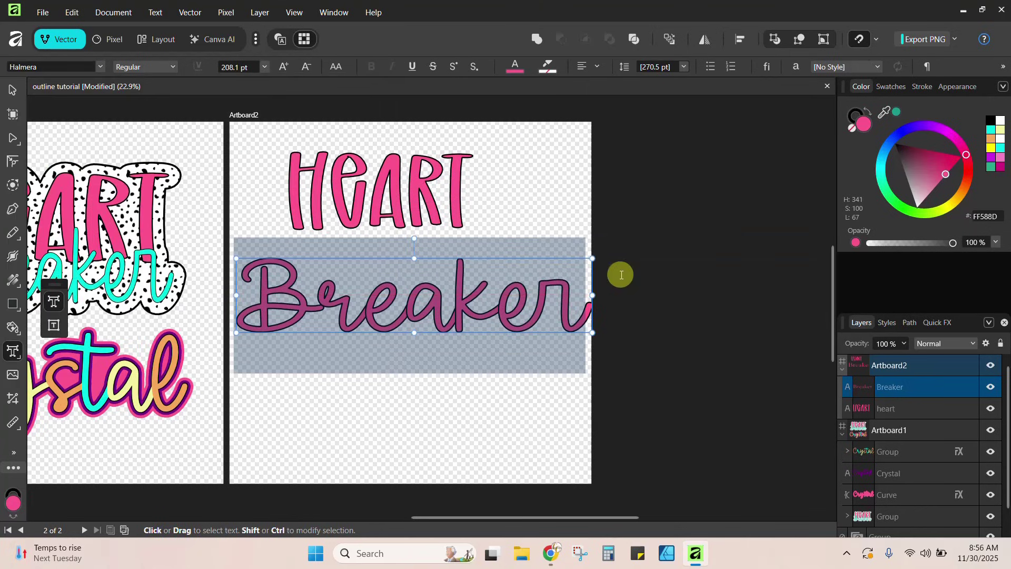
- Shrink Breaker to 154.5 pt and move it up closer to HEART
{"action": "left_click_drag", "start_coordinate": [592, 258], "coordinate": [500, 278]}
{"action": "left_click", "coordinate": [12, 90]}
{"action": "left_click_drag", "start_coordinate": [389, 312], "coordinate": [395, 288]}
{"action": "scroll", "coordinate": [376, 345], "scroll_direction": "left", "scroll_amount": 2}
{"action": "scroll", "coordinate": [376, 345], "scroll_direction": "left", "scroll_amount": 6}
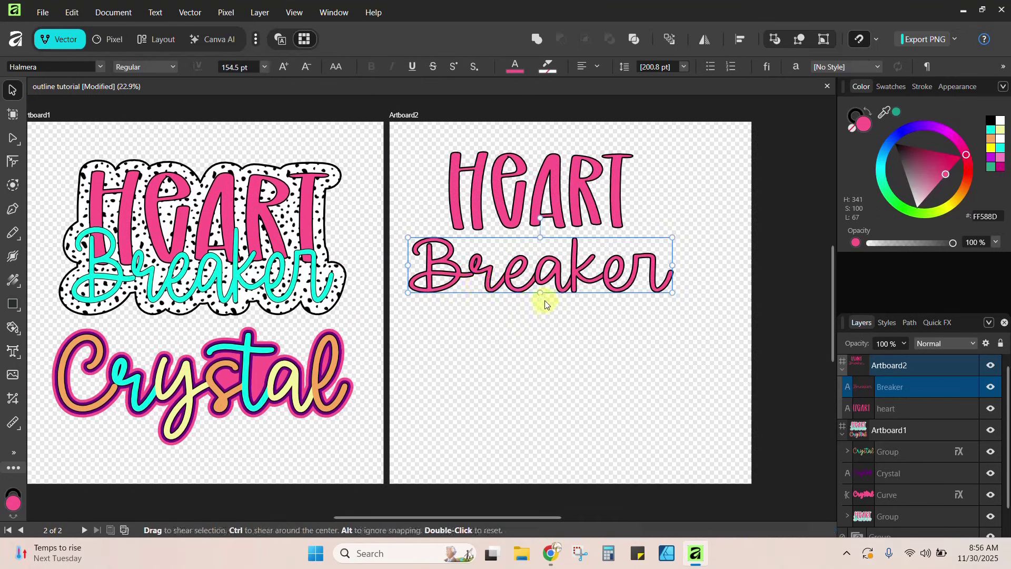
- Stretch Breaker to 219.4 pt and move it up, centred under HEART
{"action": "mouse_move", "coordinate": [543, 299]}
{"action": "left_mouse_down"}
{"action": "mouse_move", "coordinate": [540, 290]}
{"action": "mouse_move", "coordinate": [539, 332]}
{"action": "mouse_move", "coordinate": [539, 298]}
{"action": "left_mouse_up"}
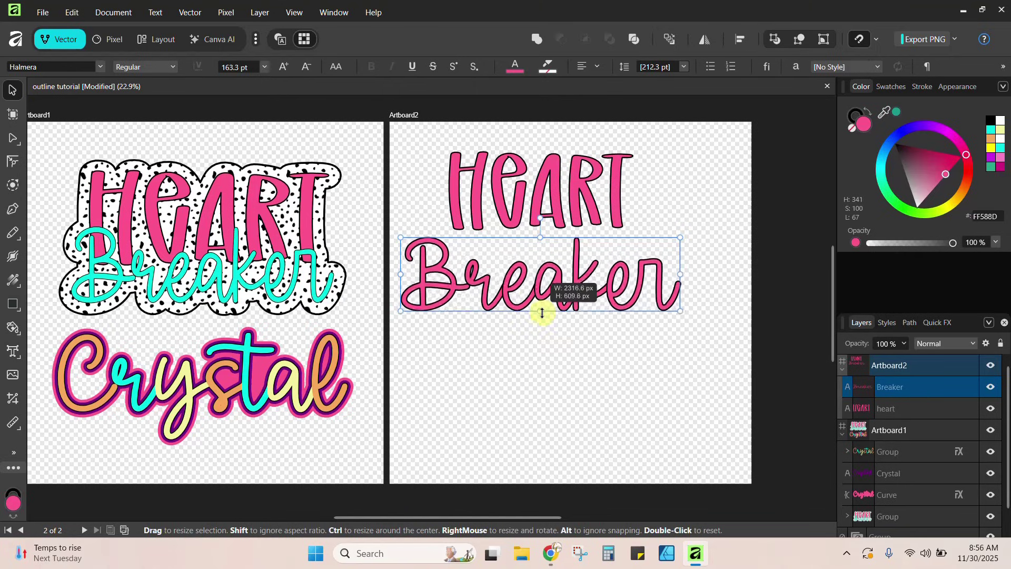
{"action": "mouse_move", "coordinate": [542, 315]}
{"action": "left_mouse_down"}
{"action": "mouse_move", "coordinate": [542, 329]}
{"action": "mouse_move", "coordinate": [542, 316]}
{"action": "left_mouse_up"}
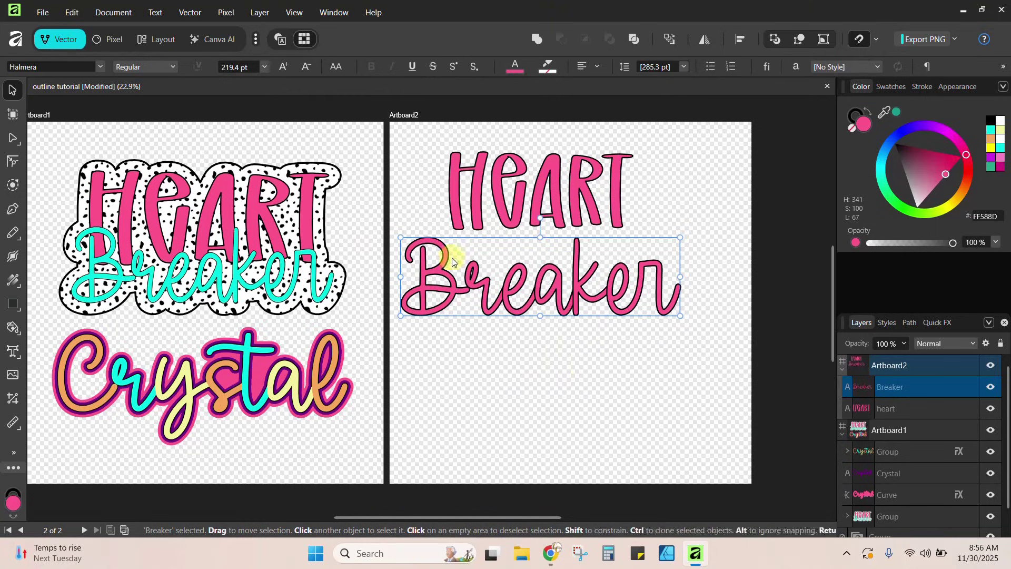
{"action": "left_click_drag", "start_coordinate": [517, 293], "coordinate": [542, 264]}
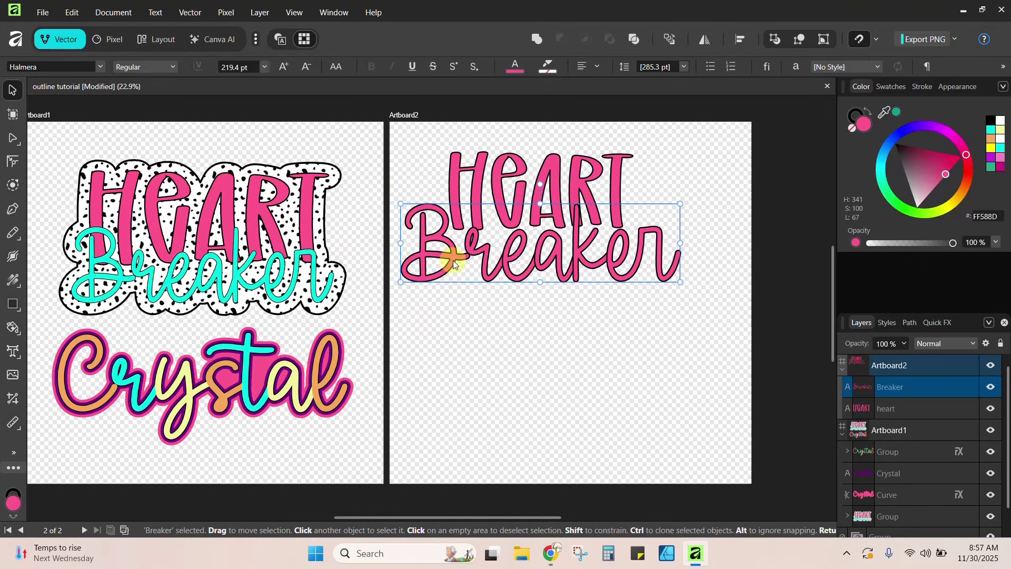
- Duplicate HEART and Breaker below the originals and select the lower HEART
{"action": "left_click", "coordinate": [478, 173], "text": "shift"}
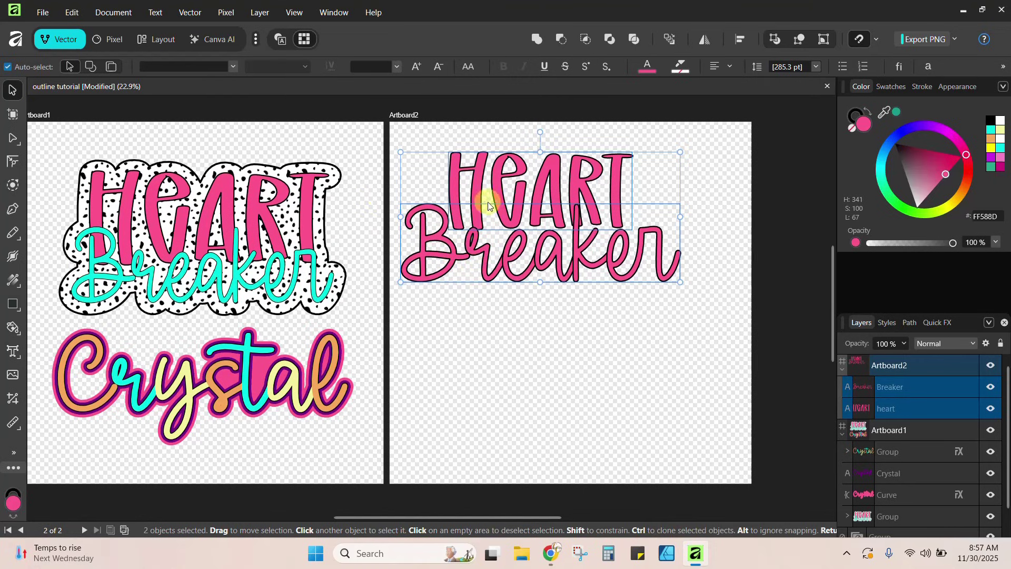
{"action": "left_click_drag", "start_coordinate": [495, 200], "coordinate": [504, 367], "text": "ctrl"}
{"action": "left_click", "coordinate": [701, 297]}
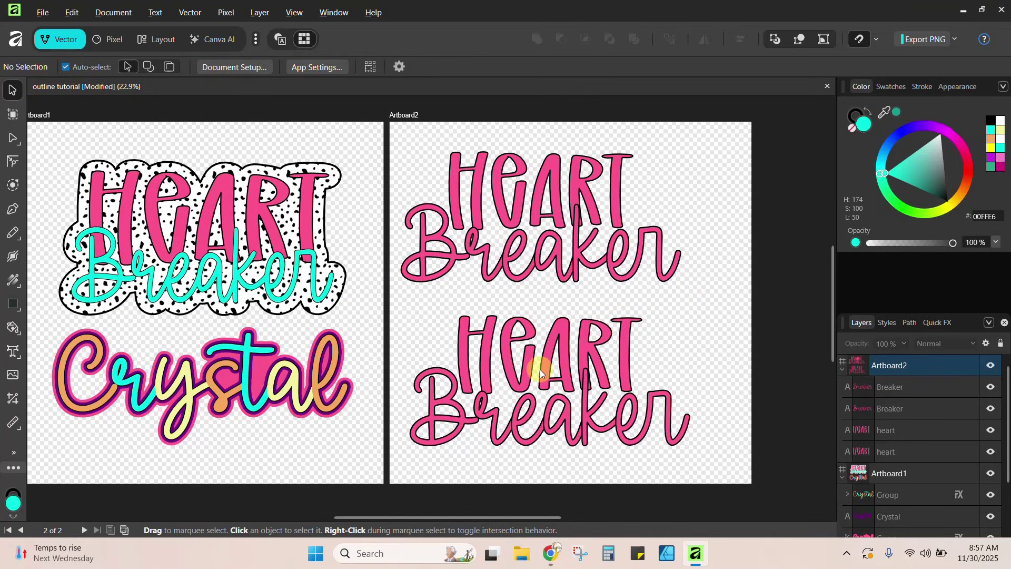
{"action": "left_click", "coordinate": [547, 350]}
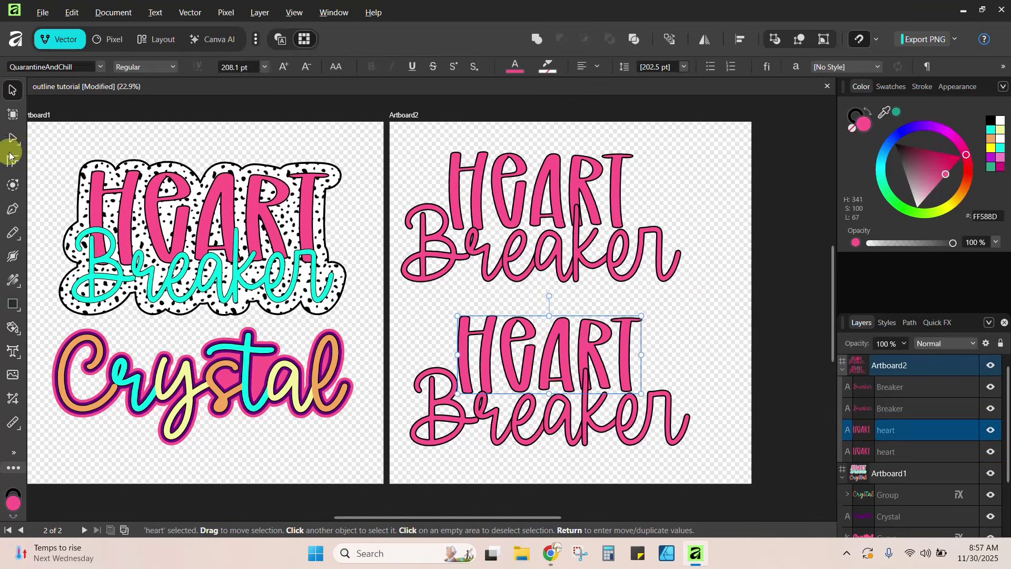
- Give the lower HEART a 60 px contour
{"action": "left_click", "coordinate": [15, 185]}
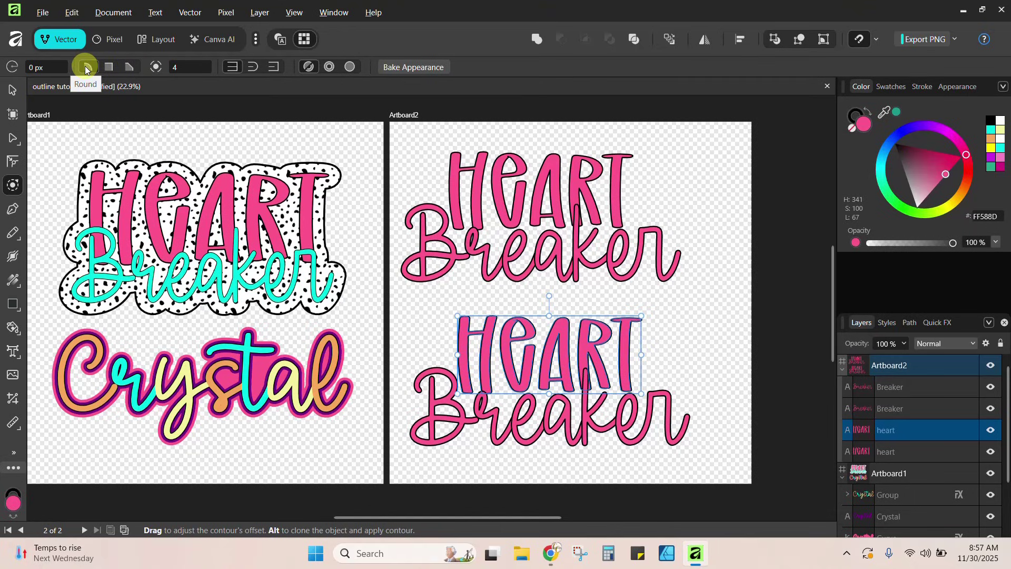
{"action": "left_click", "coordinate": [32, 69]}
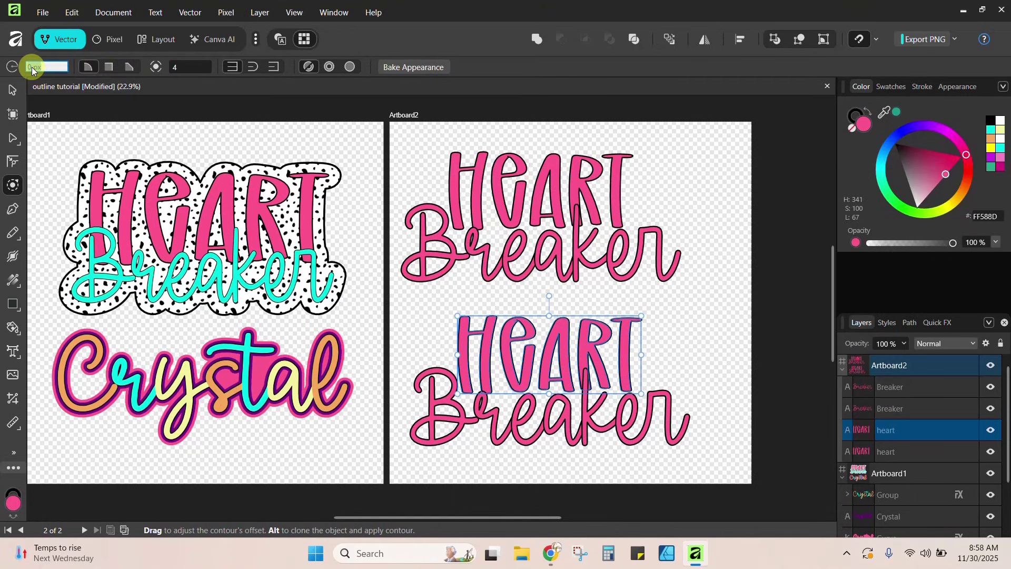
{"action": "type", "text": "60"}
{"action": "key", "text": "Return"}
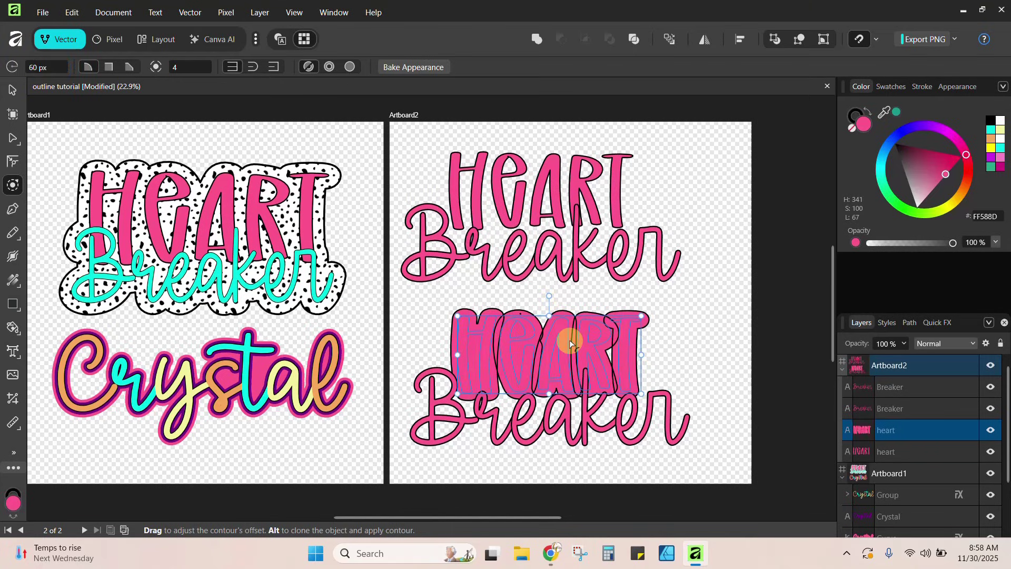
- Give the lower Breaker a 60 px contour too
{"action": "left_click", "coordinate": [544, 432]}
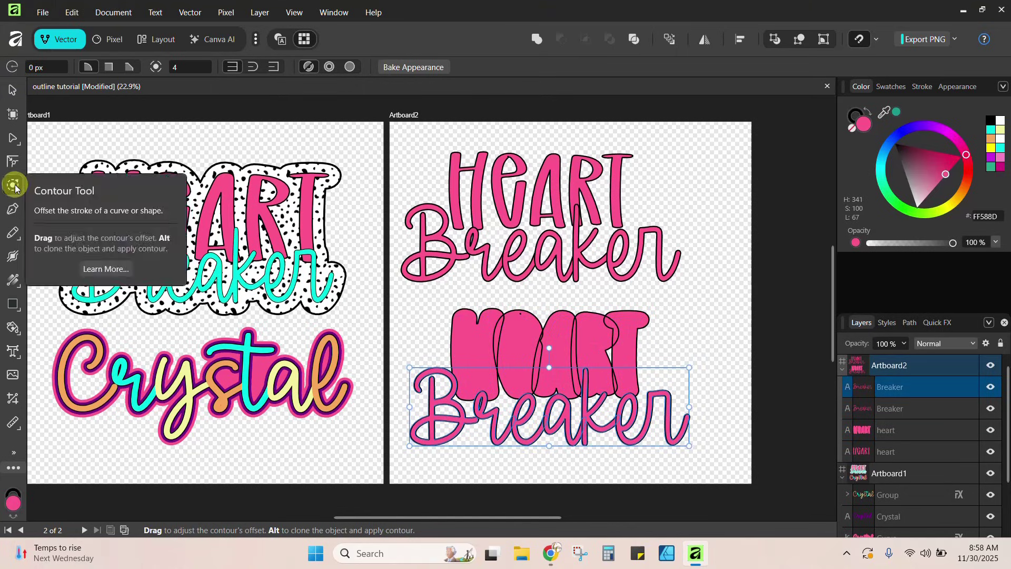
{"action": "left_click", "coordinate": [34, 68]}
{"action": "type", "text": "60"}
{"action": "key", "text": "Return"}
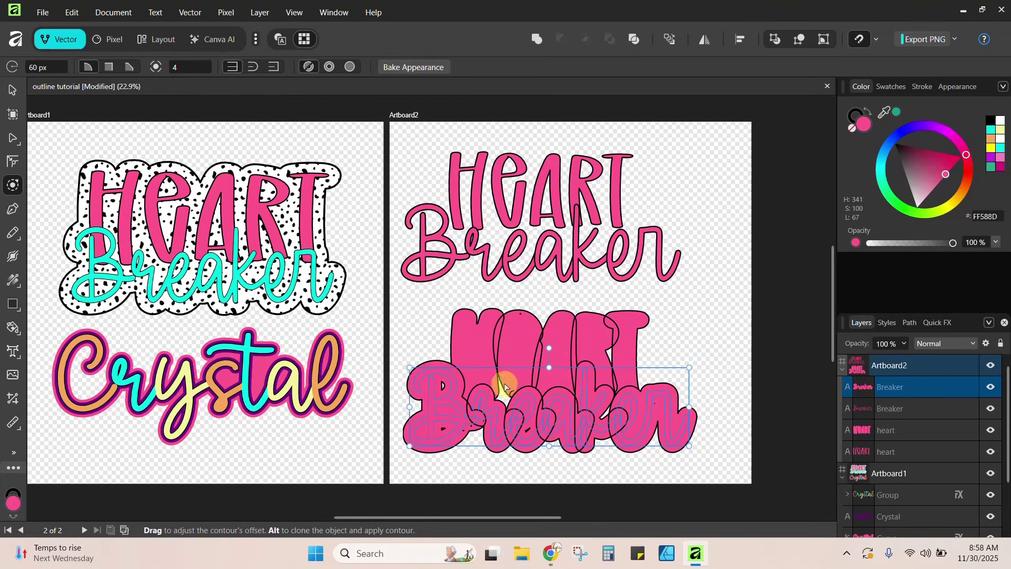
{"action": "left_click", "coordinate": [680, 342]}
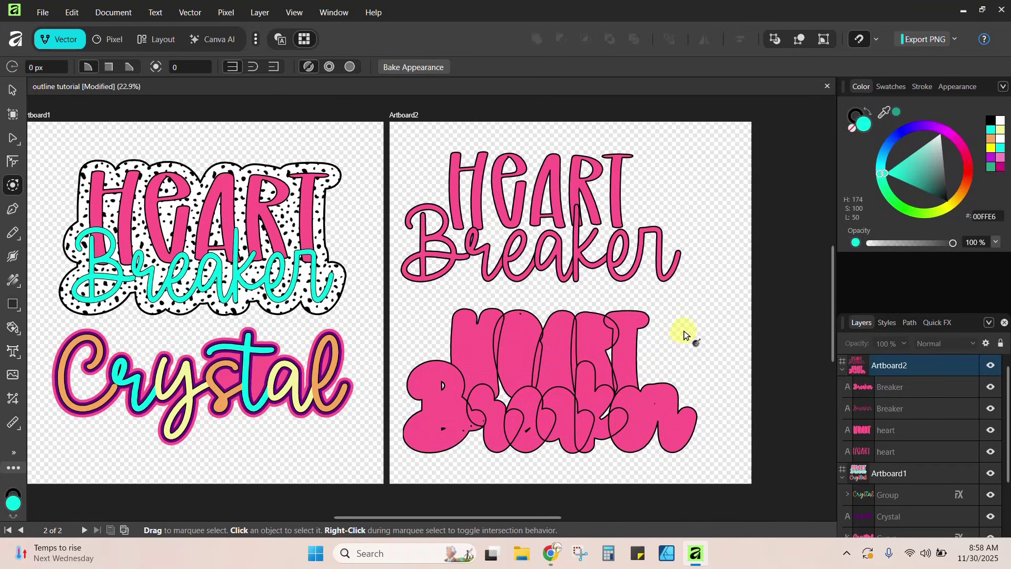
- Set the stroke of the script HEART and Breaker text to None
{"action": "left_click", "coordinate": [12, 90]}
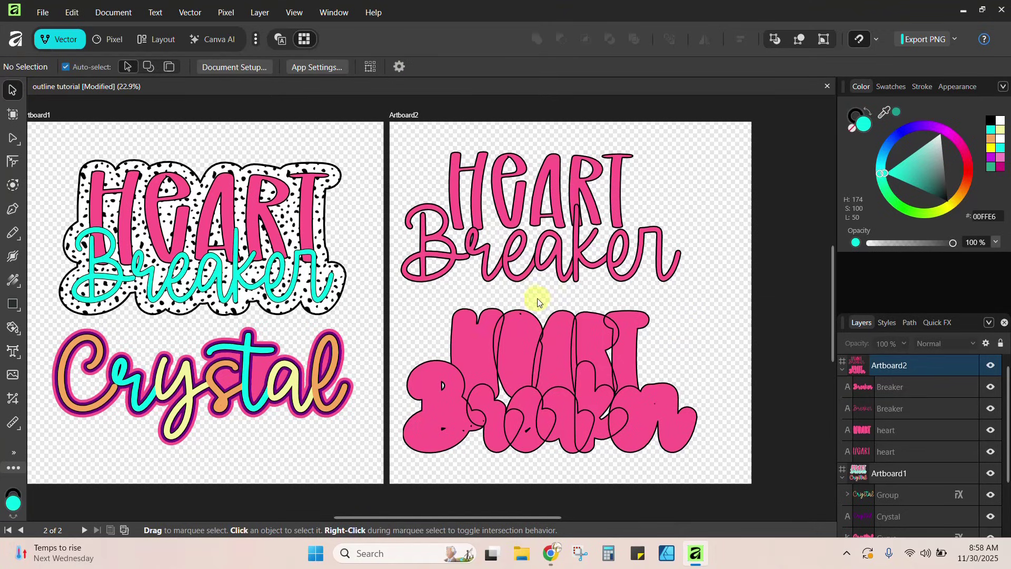
{"action": "left_click", "coordinate": [498, 189]}
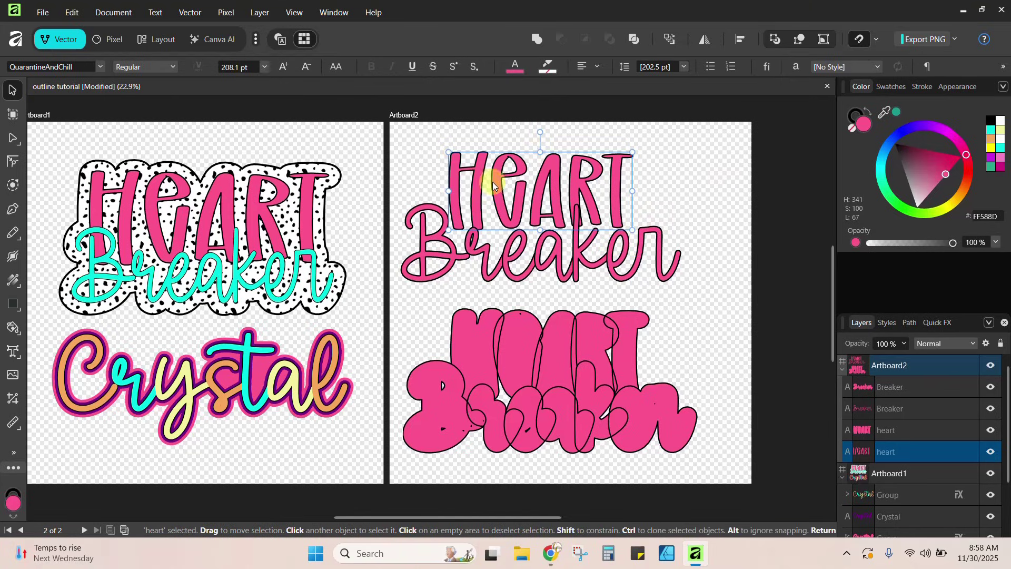
{"action": "left_click", "coordinate": [484, 261], "text": "shift"}
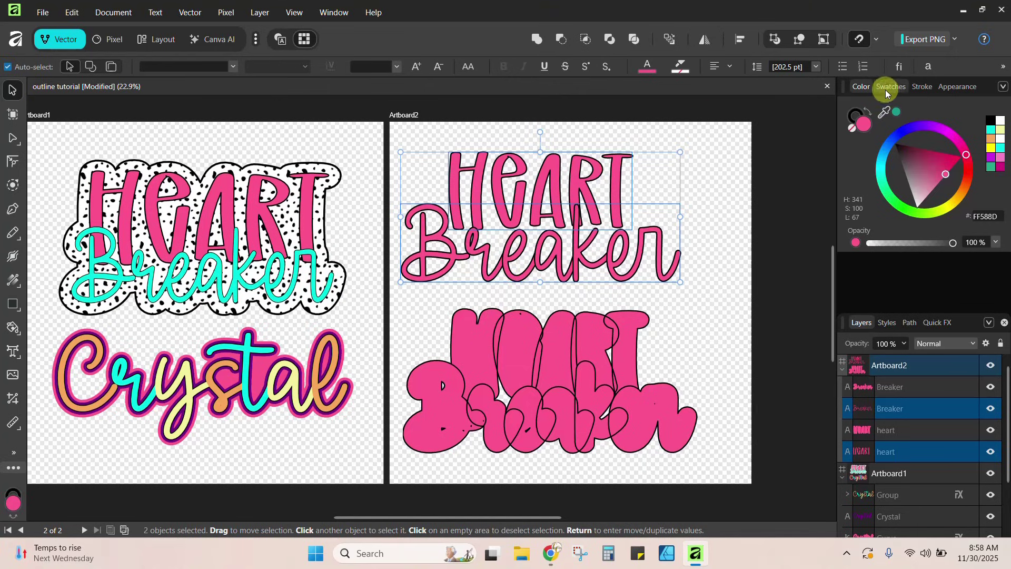
{"action": "left_click", "coordinate": [922, 87]}
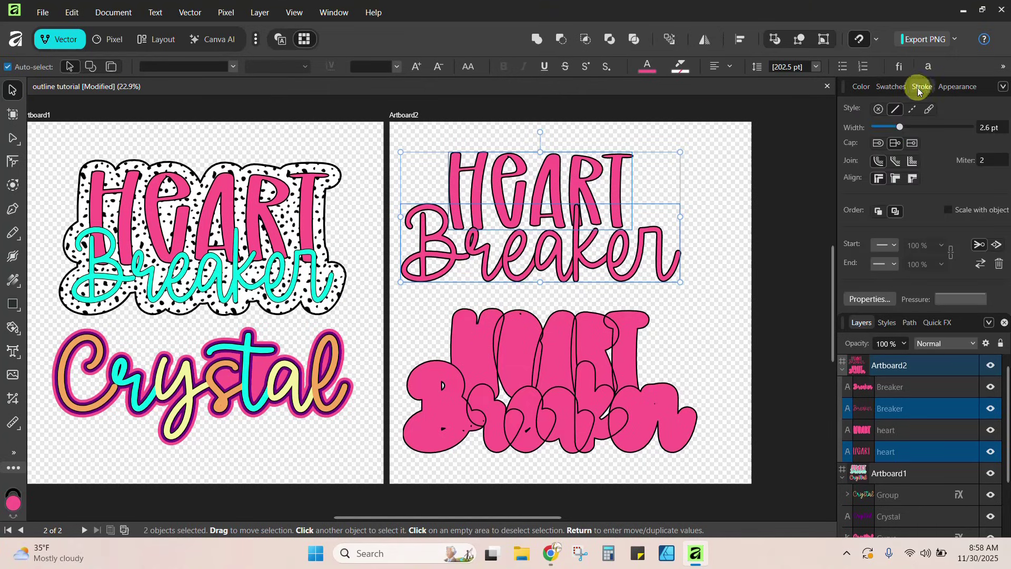
{"action": "left_click", "coordinate": [876, 109]}
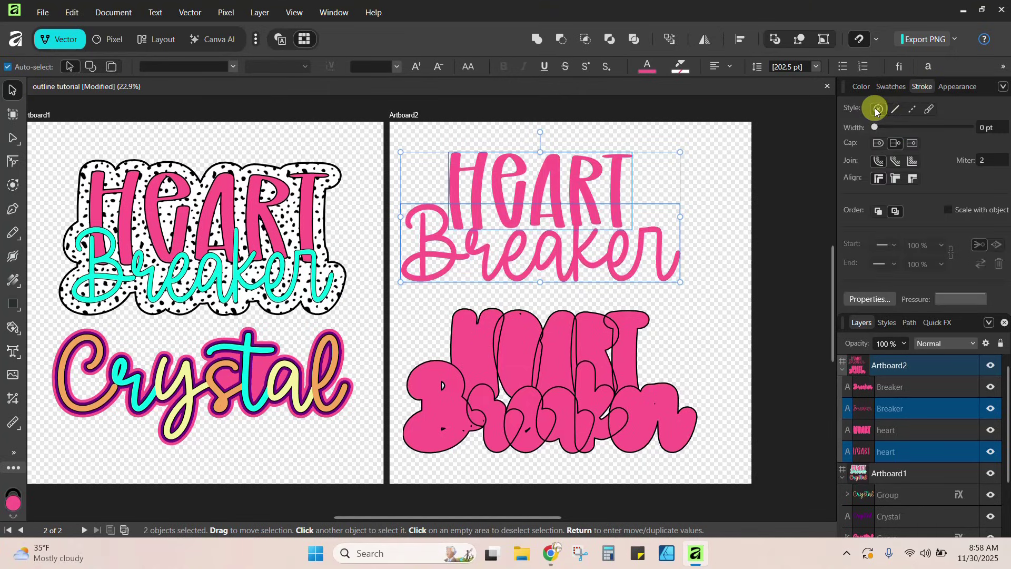
{"action": "left_click", "coordinate": [629, 342]}
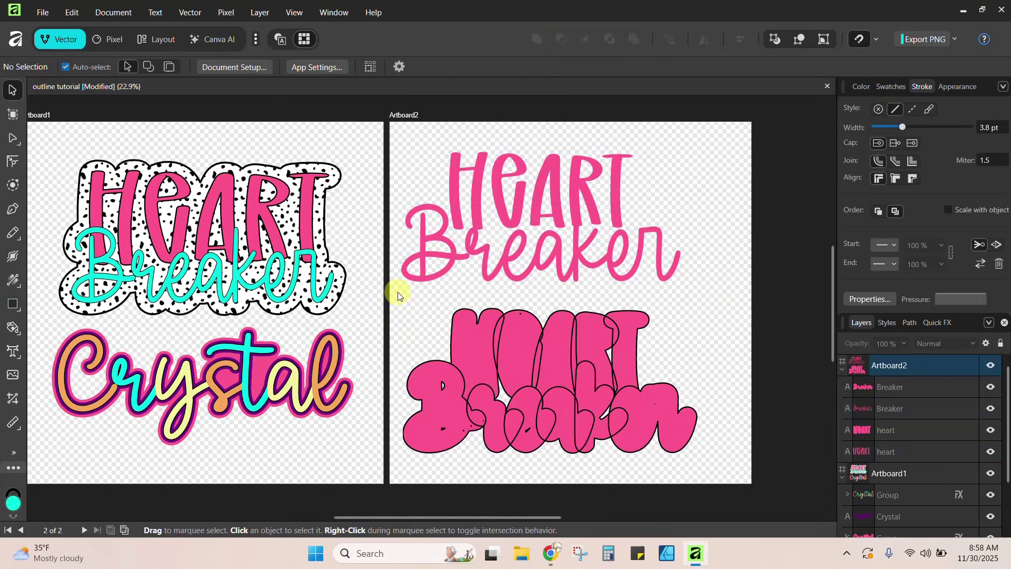
- Set the stroke of both bubble text shapes to None
{"action": "left_click_drag", "start_coordinate": [396, 311], "coordinate": [709, 475]}
{"action": "left_click", "coordinate": [878, 109]}
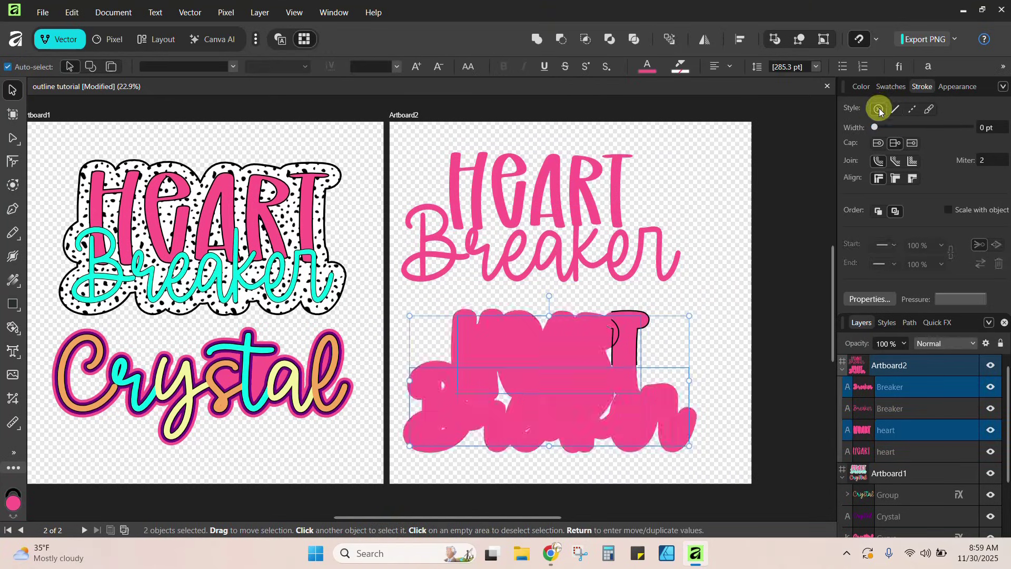
{"action": "left_click", "coordinate": [720, 265]}
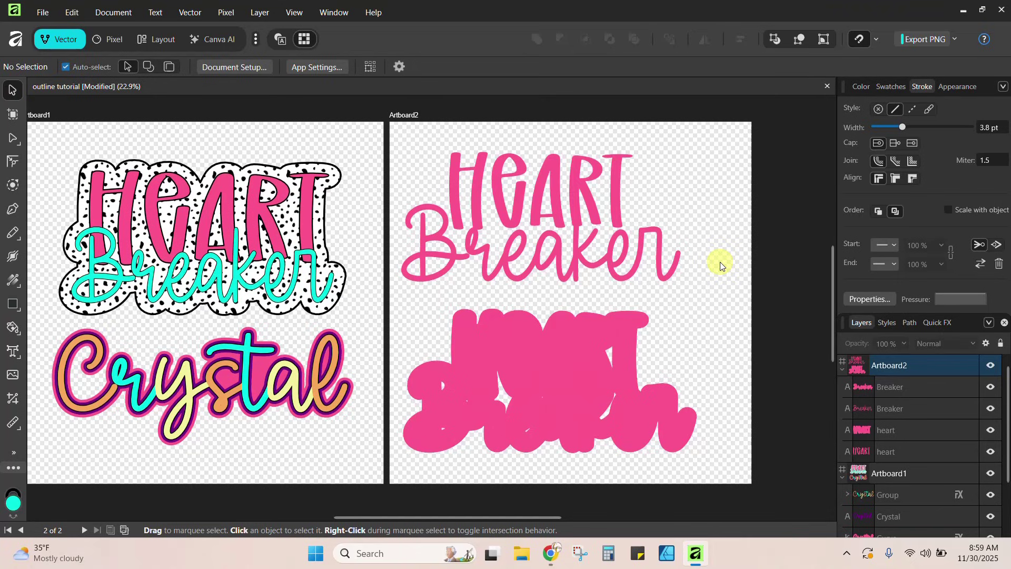
- Raise the contour radius on both bubble HEART and Breaker shapes to 75 px
{"action": "left_click", "coordinate": [556, 364]}
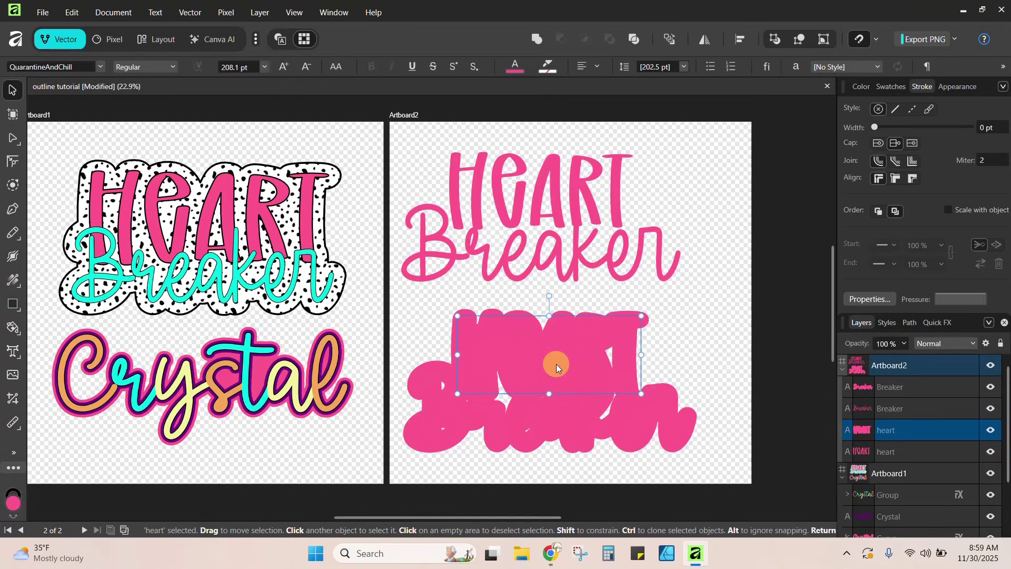
{"action": "left_click", "coordinate": [558, 425], "text": "shift"}
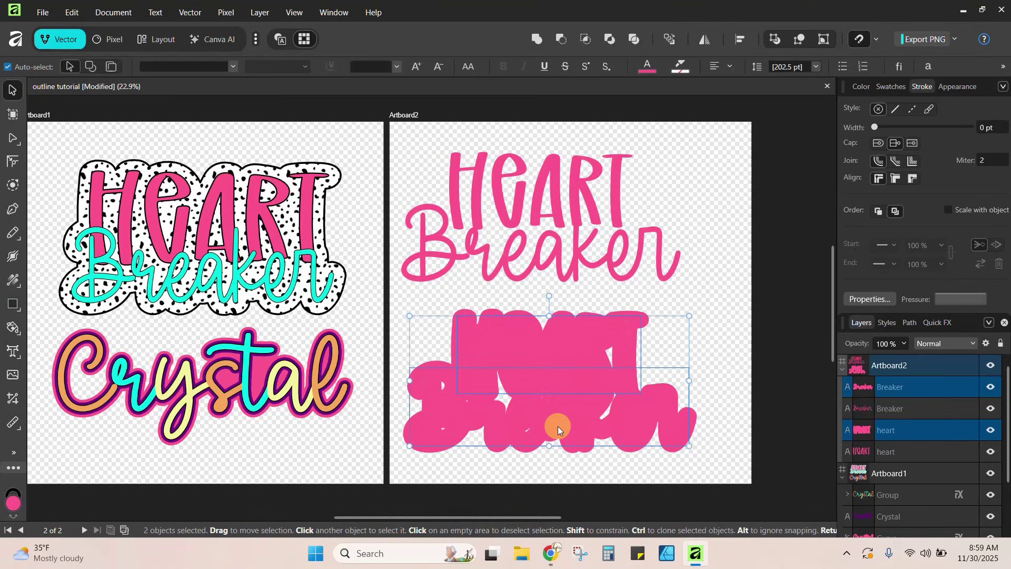
{"action": "left_click", "coordinate": [12, 185]}
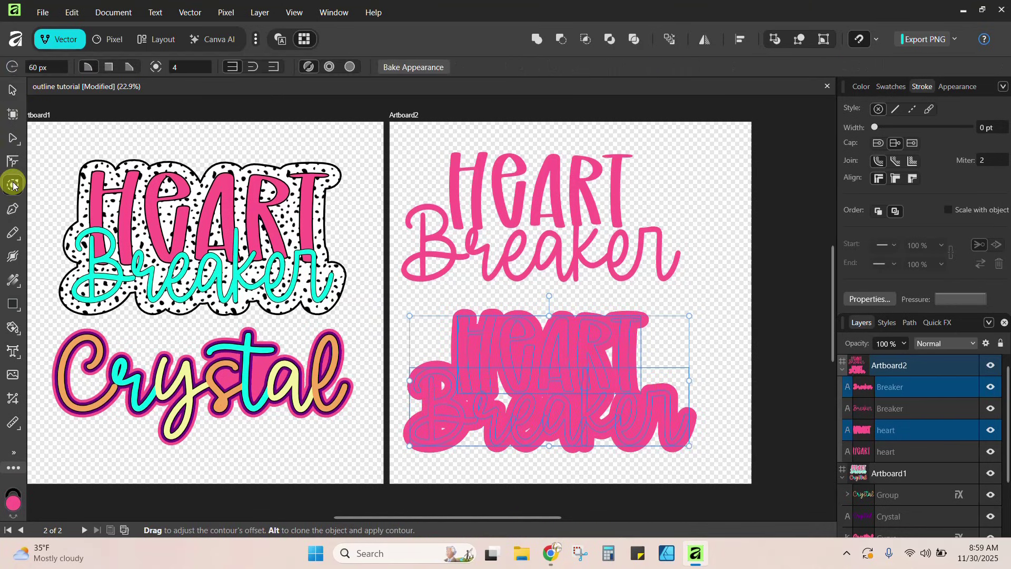
{"action": "left_click", "coordinate": [31, 67]}
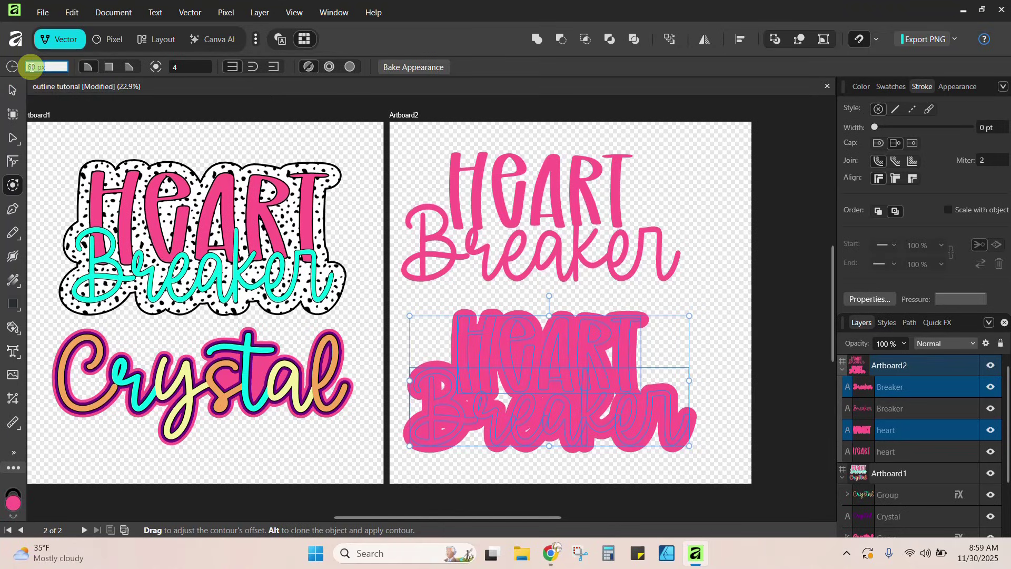
{"action": "type", "text": "75"}
{"action": "key", "text": "Return"}
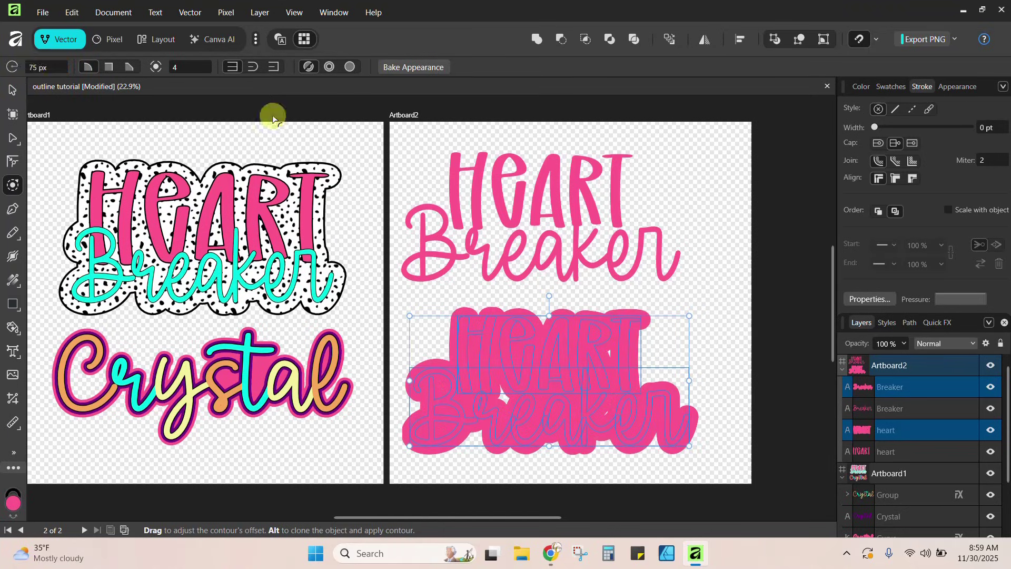
{"action": "left_click", "coordinate": [13, 90]}
{"action": "left_click", "coordinate": [709, 236]}
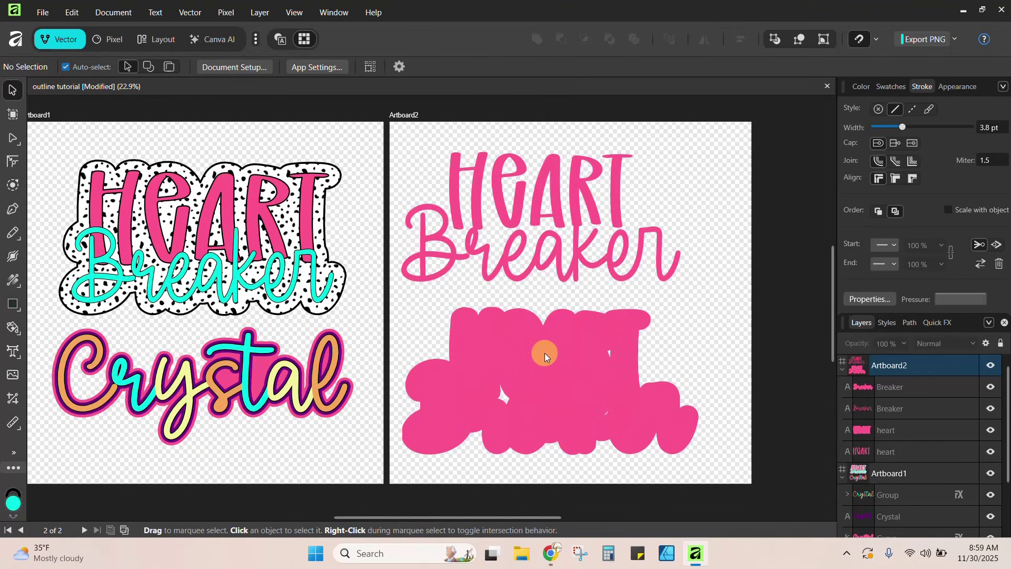
- Convert the bubble HEART and Breaker shapes to curves
{"action": "left_click", "coordinate": [515, 341]}
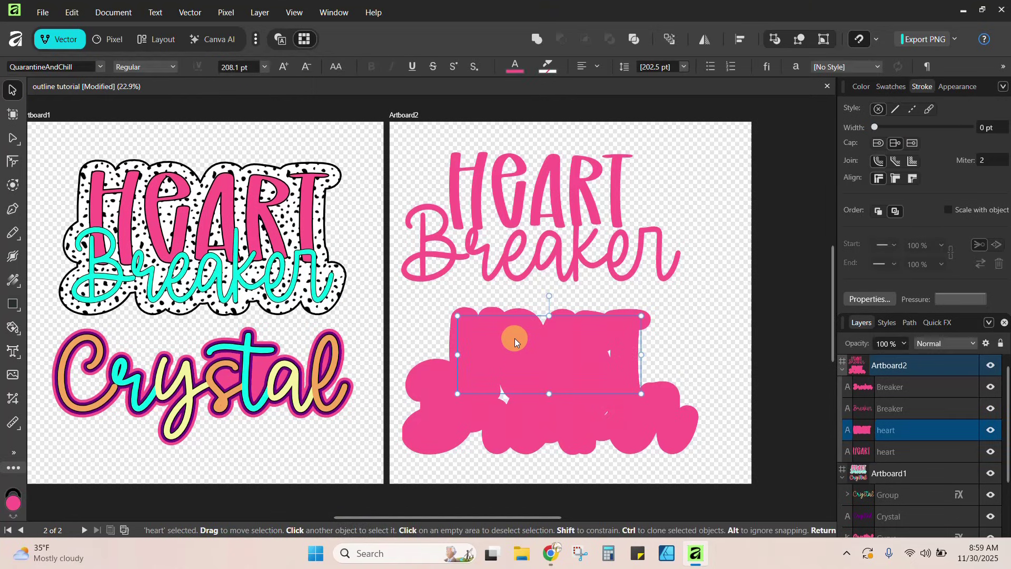
{"action": "left_click", "coordinate": [514, 443], "text": "shift"}
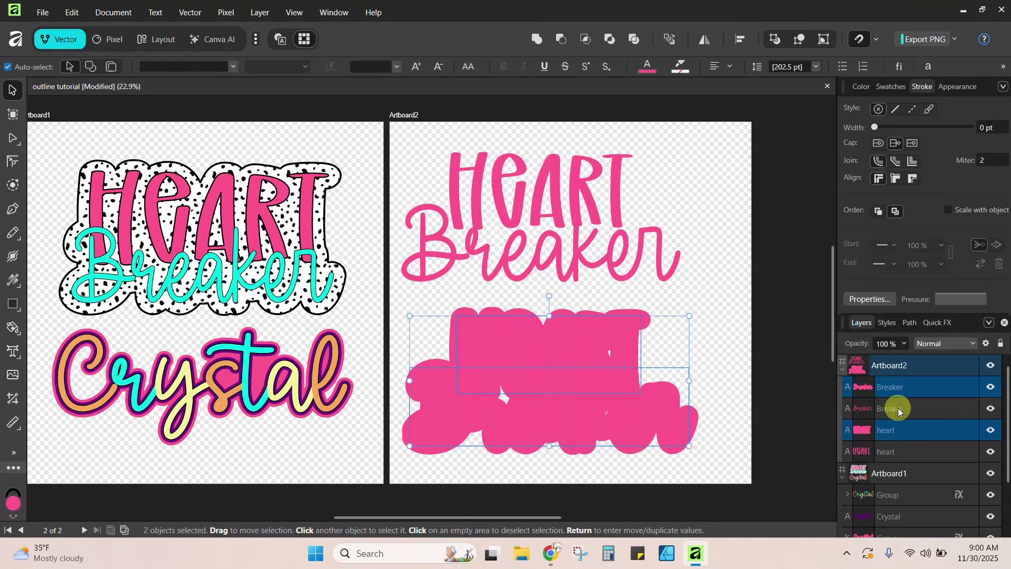
{"action": "right_click", "coordinate": [534, 380]}
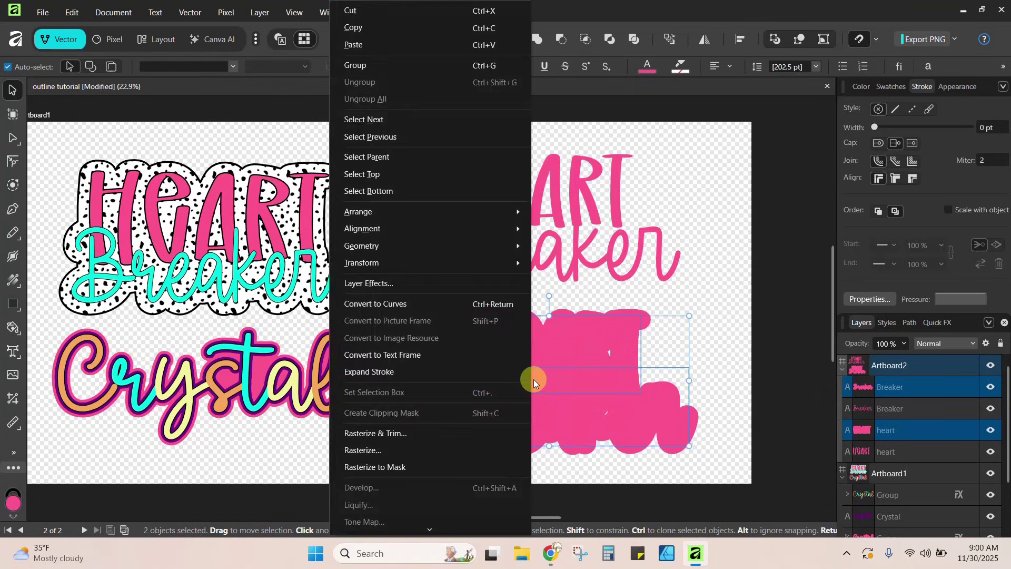
{"action": "left_click", "coordinate": [408, 306]}
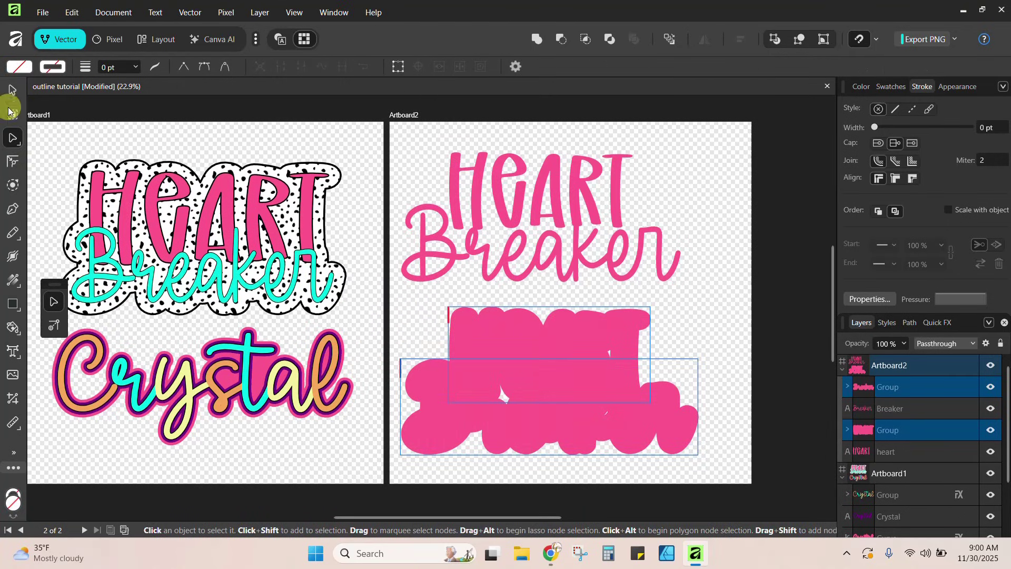
- Inspect the individual letter curves in the HEART and Breaker groups
{"action": "left_click", "coordinate": [456, 318]}
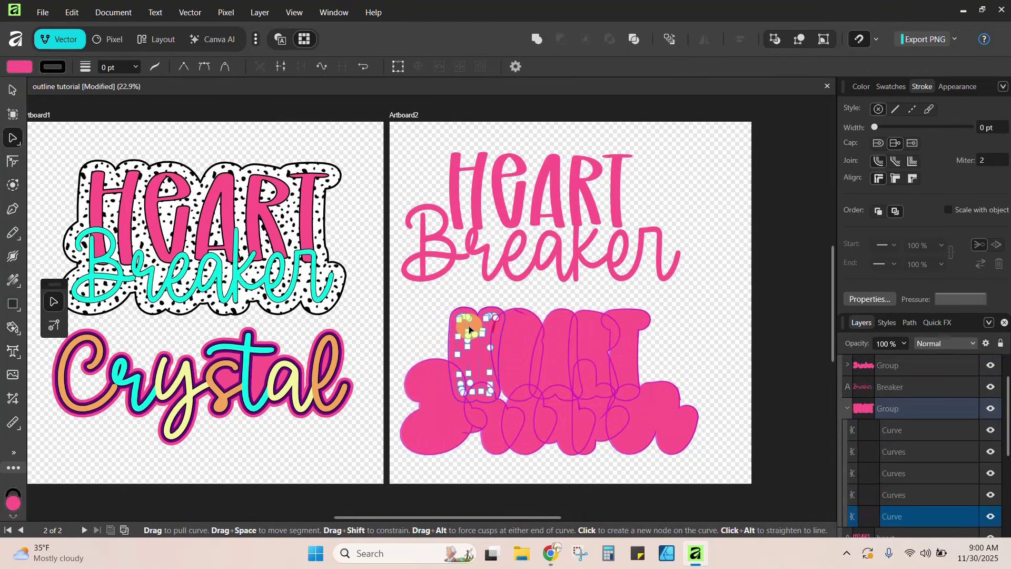
{"action": "left_click", "coordinate": [513, 343]}
{"action": "left_click", "coordinate": [566, 341]}
{"action": "left_click", "coordinate": [599, 342]}
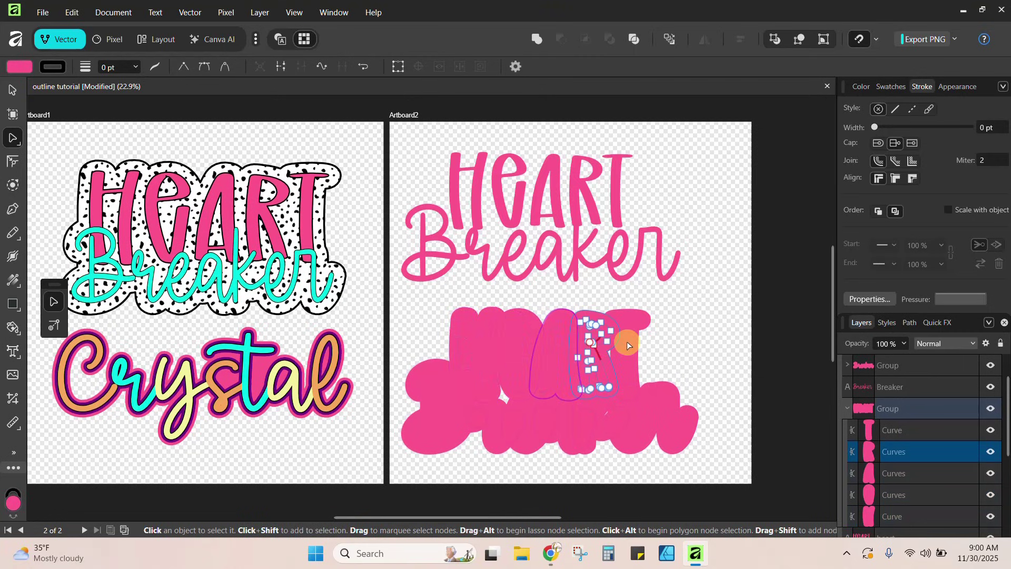
{"action": "left_click", "coordinate": [653, 416]}
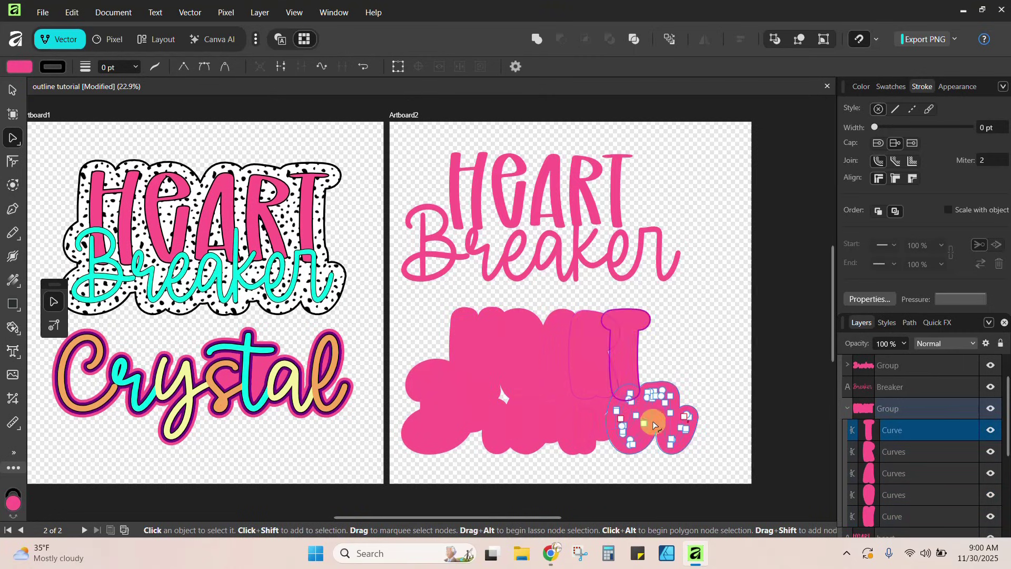
{"action": "left_click", "coordinate": [521, 429]}
{"action": "left_click", "coordinate": [489, 424]}
{"action": "left_click", "coordinate": [461, 422]}
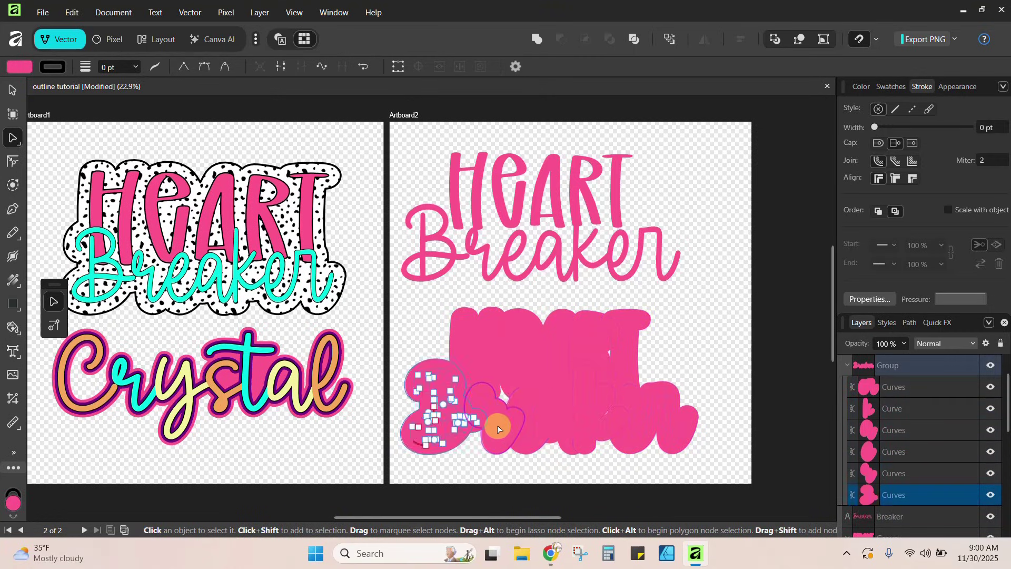
{"action": "left_click", "coordinate": [12, 91]}
- Select all HEART and Breaker letter curves and merge them with Geometry > Add
{"action": "left_click_drag", "start_coordinate": [395, 290], "coordinate": [735, 487]}
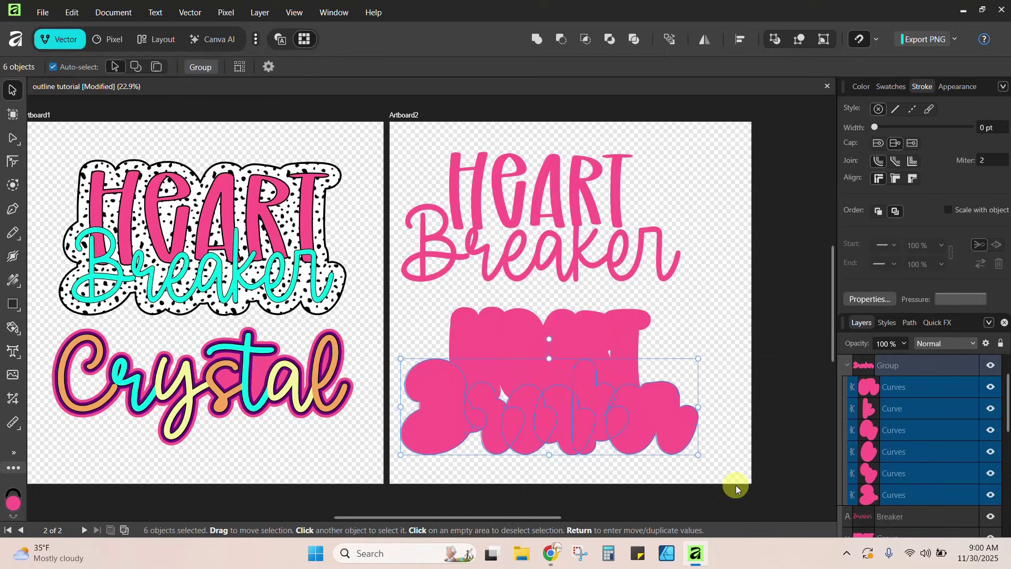
{"action": "left_click", "coordinate": [460, 326], "text": "shift"}
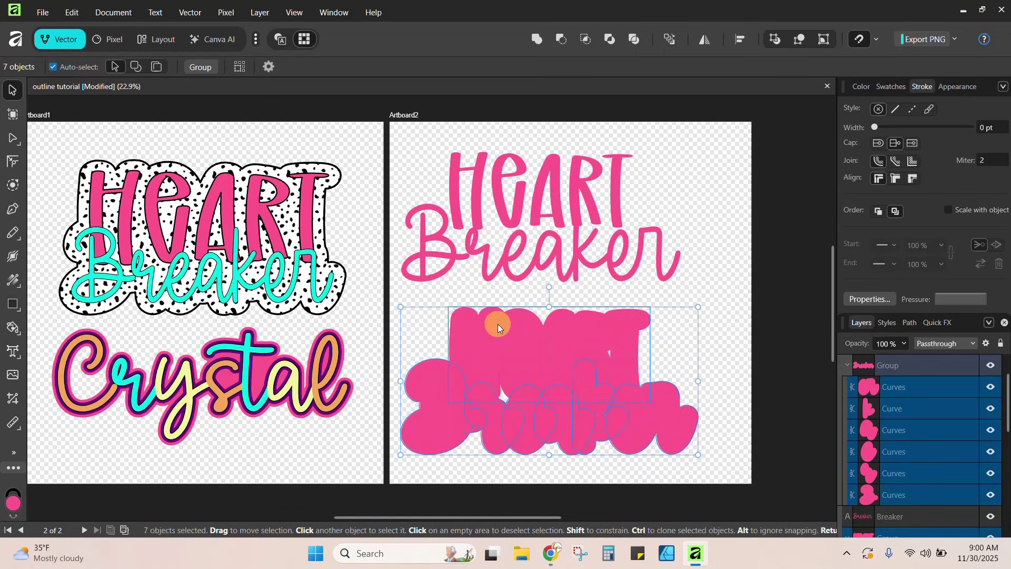
{"action": "scroll", "coordinate": [933, 437], "scroll_direction": "down", "scroll_amount": 3}
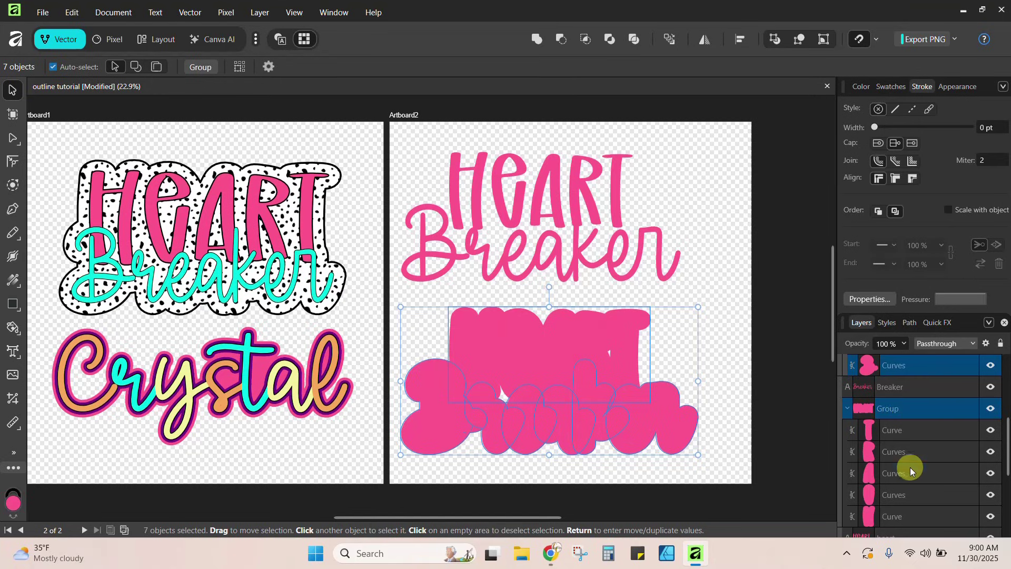
{"action": "scroll", "coordinate": [909, 467], "scroll_direction": "up", "scroll_amount": 4}
{"action": "scroll", "coordinate": [910, 465], "scroll_direction": "down", "scroll_amount": 4}
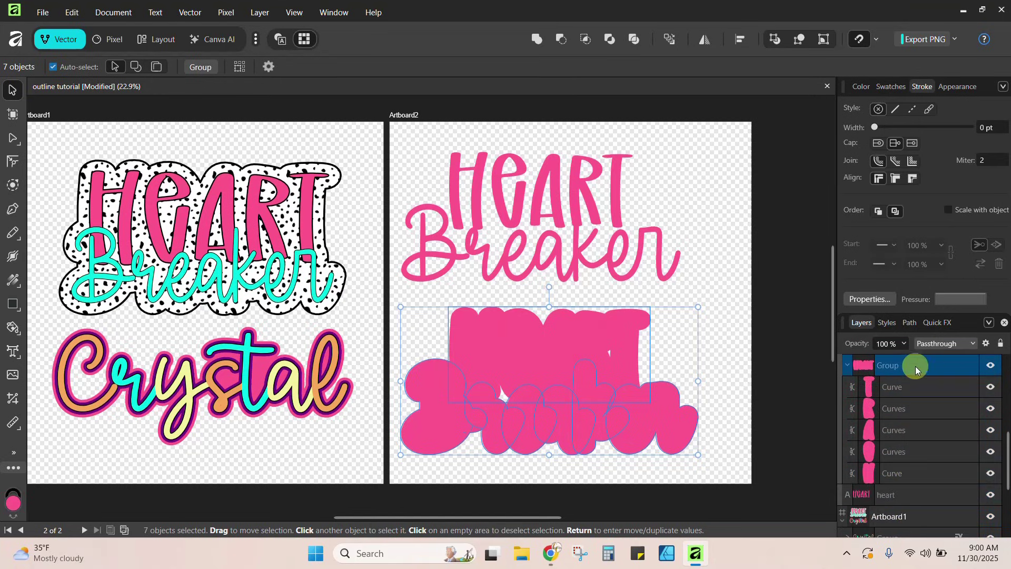
{"action": "left_click", "coordinate": [538, 45]}
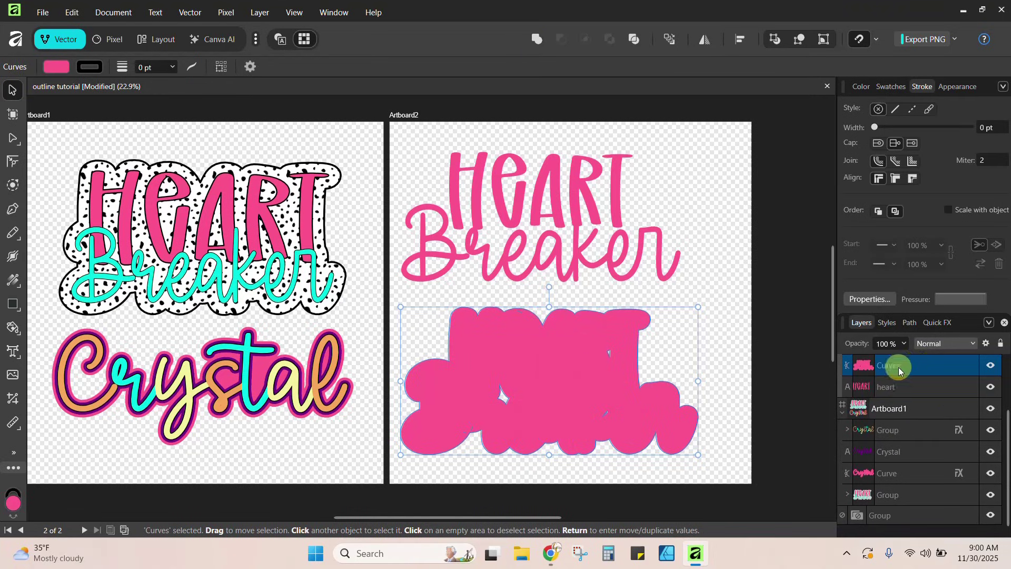
- Nudge the merged bubble shape slightly right and down, then reselect it
{"action": "mouse_move", "coordinate": [562, 385]}
{"action": "left_mouse_down"}
{"action": "mouse_move", "coordinate": [545, 400]}
{"action": "mouse_move", "coordinate": [577, 396]}
{"action": "left_mouse_up"}
{"action": "left_click", "coordinate": [13, 138]}
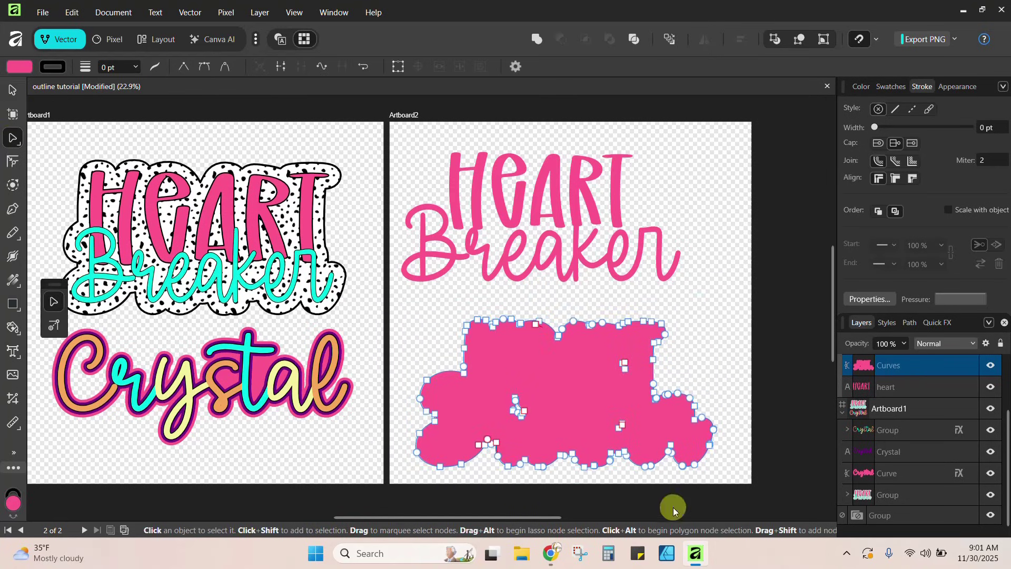
{"action": "left_click", "coordinate": [11, 92]}
{"action": "left_click", "coordinate": [577, 362]}
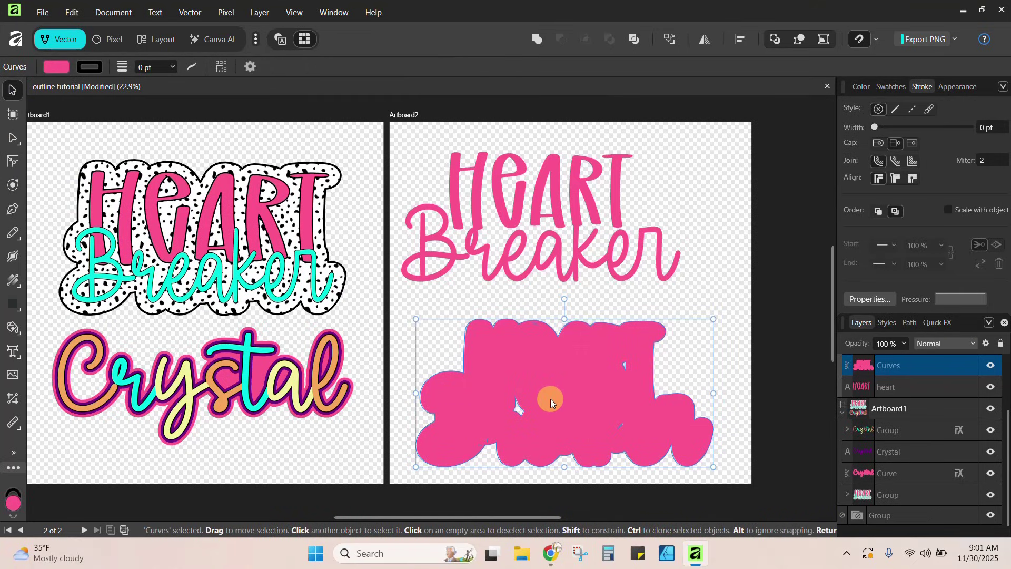
- Fill the holes in the merged shape and colour it black
{"action": "right_click", "coordinate": [560, 387]}
{"action": "mouse_move", "coordinate": [473, 246]}
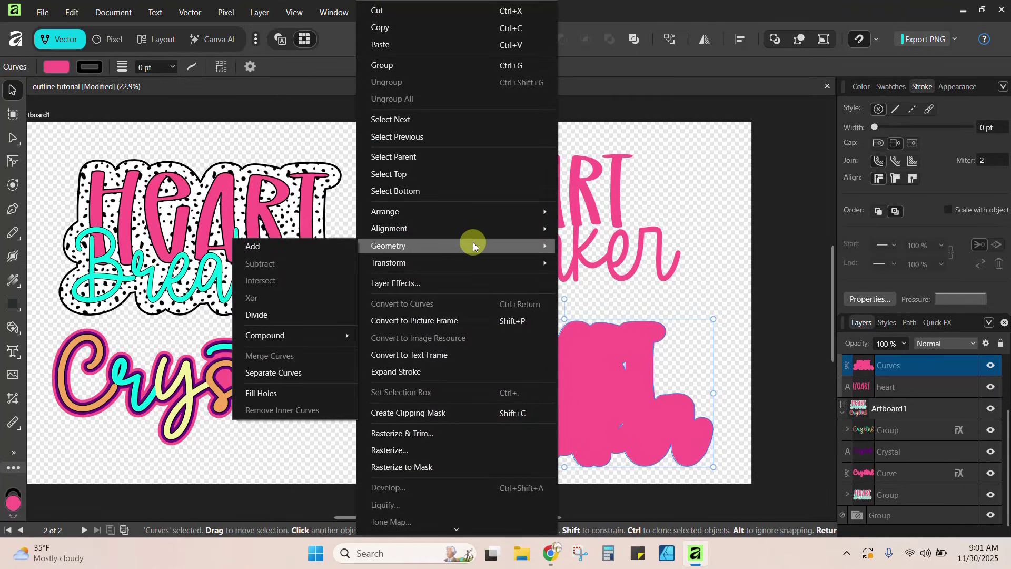
{"action": "left_click", "coordinate": [268, 394]}
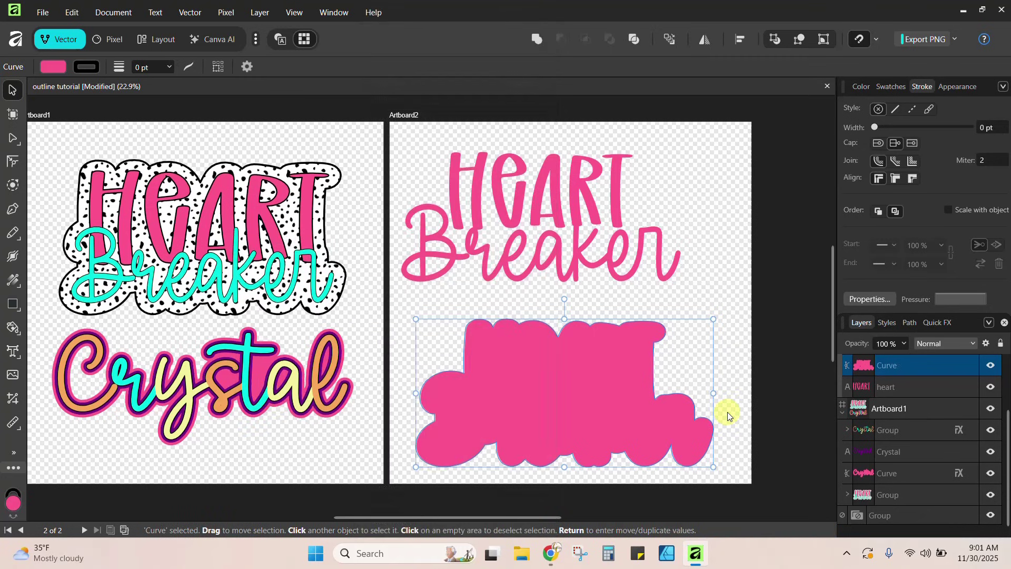
{"action": "left_click", "coordinate": [721, 356]}
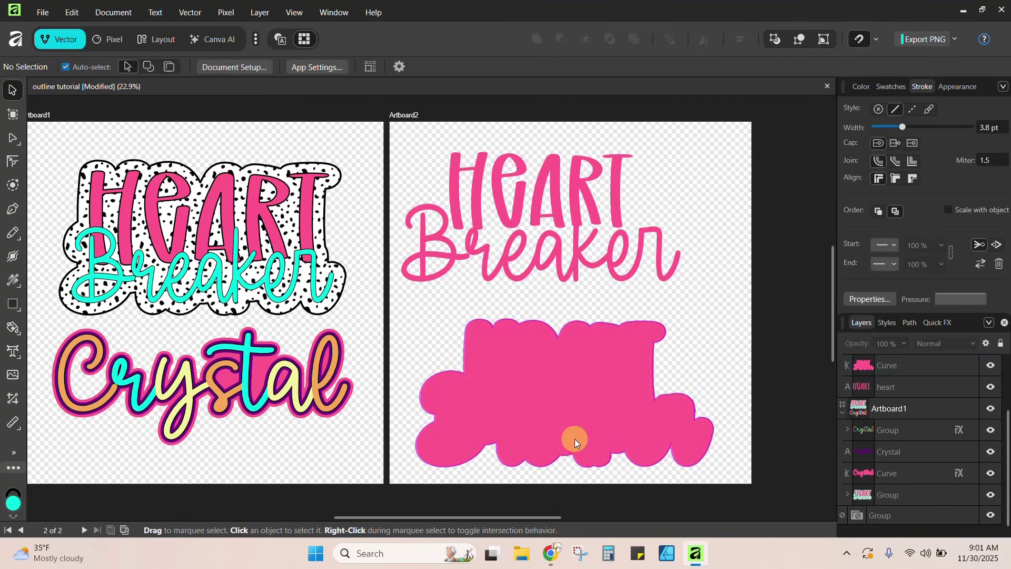
{"action": "left_click", "coordinate": [564, 421]}
{"action": "left_click", "coordinate": [861, 86]}
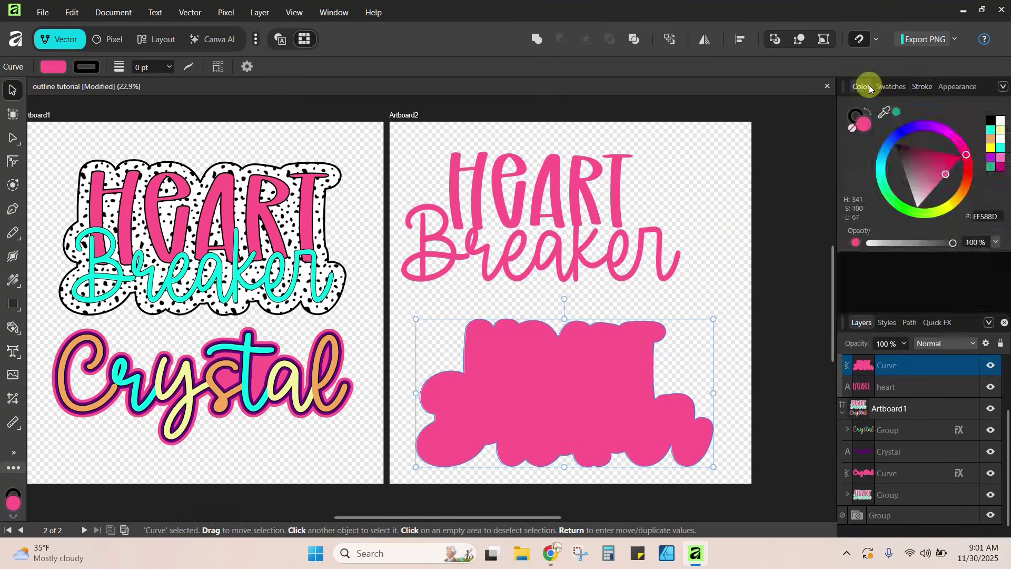
{"action": "left_click", "coordinate": [989, 120]}
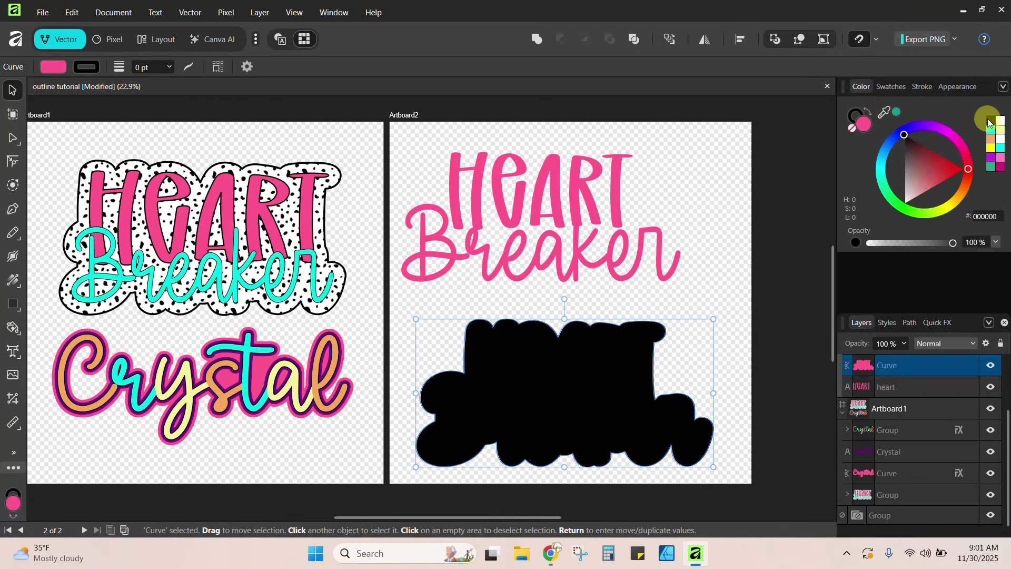
{"action": "left_click", "coordinate": [712, 222]}
- Move the black shape up behind the HEART Breaker text and arrange it To Back
{"action": "left_click_drag", "start_coordinate": [567, 368], "coordinate": [554, 229]}
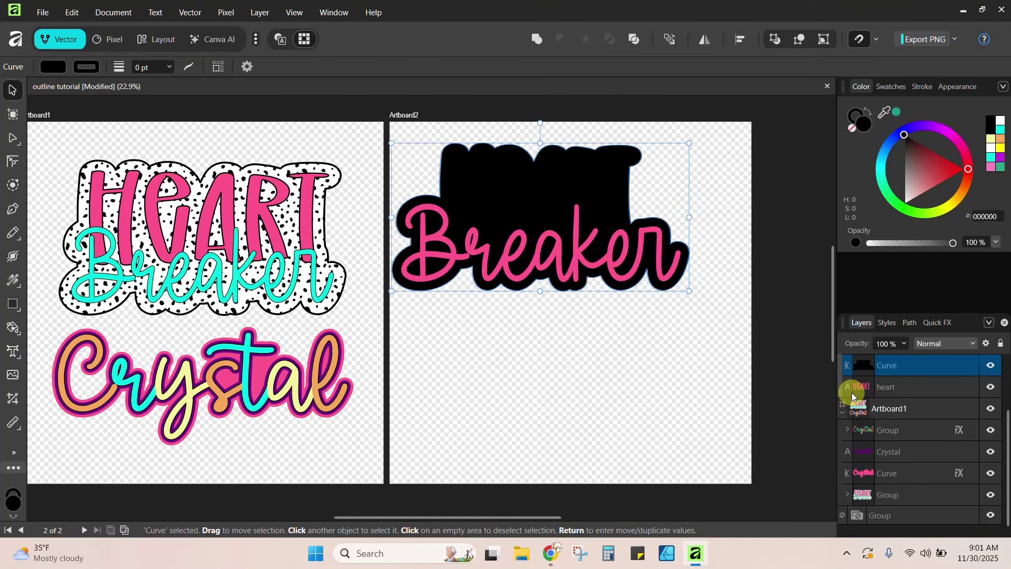
{"action": "right_click", "coordinate": [582, 184]}
{"action": "mouse_move", "coordinate": [476, 217]}
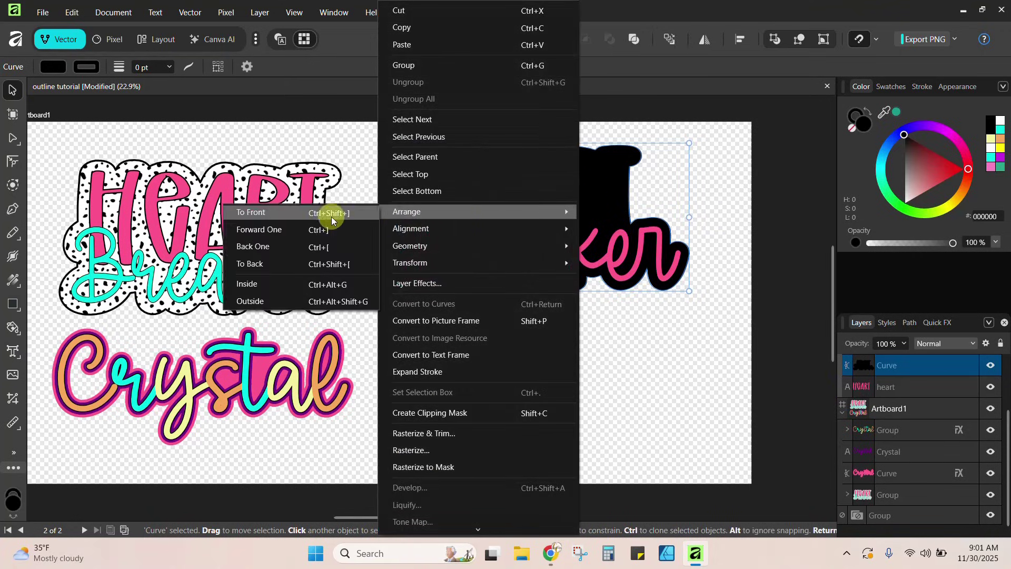
{"action": "left_click", "coordinate": [260, 266]}
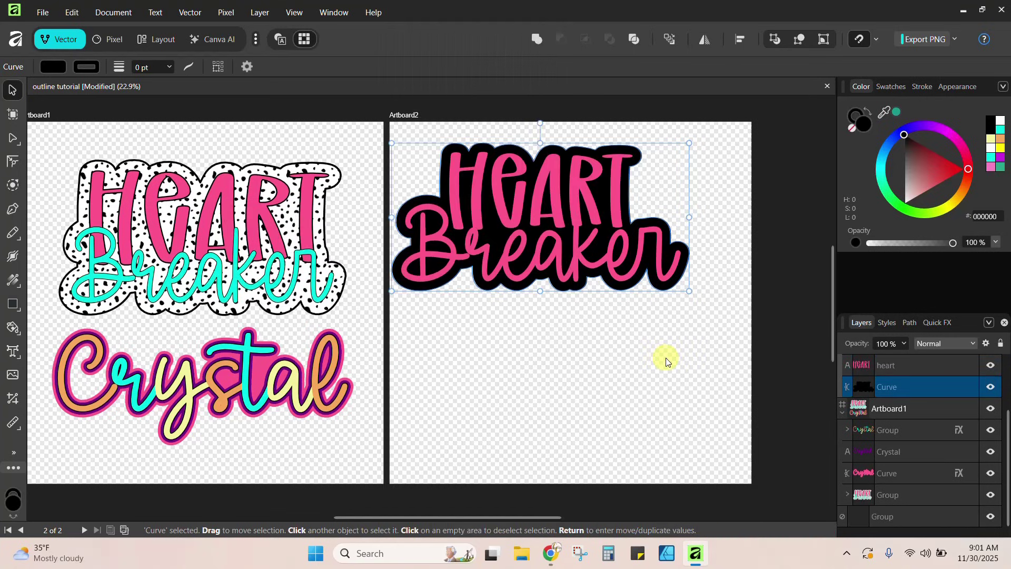
{"action": "left_click", "coordinate": [666, 361]}
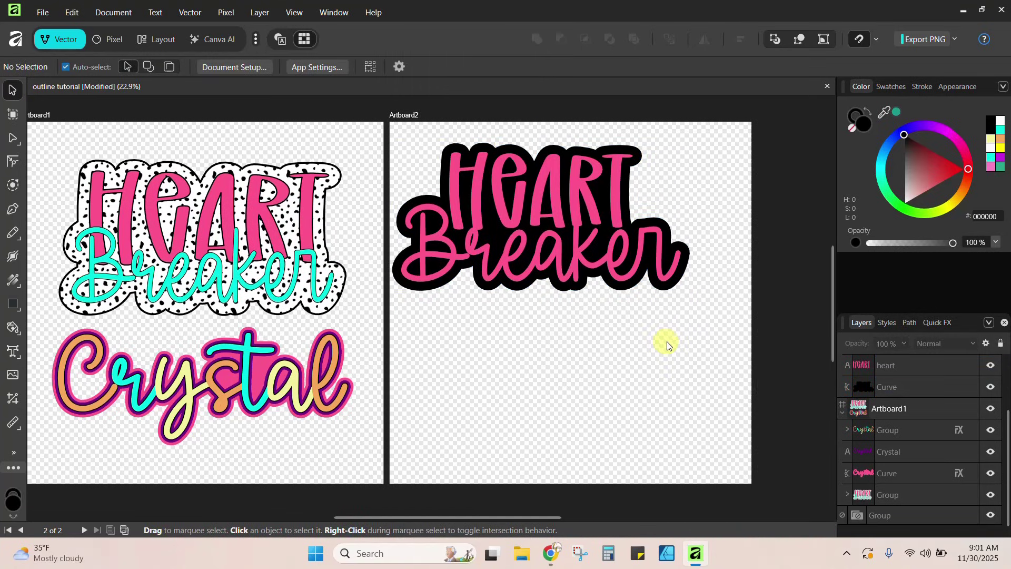
- Move the black shape below HEART Breaker and flood-fill it with a scaled-down dalmatian bitmap
{"action": "left_click_drag", "start_coordinate": [663, 293], "coordinate": [678, 452]}
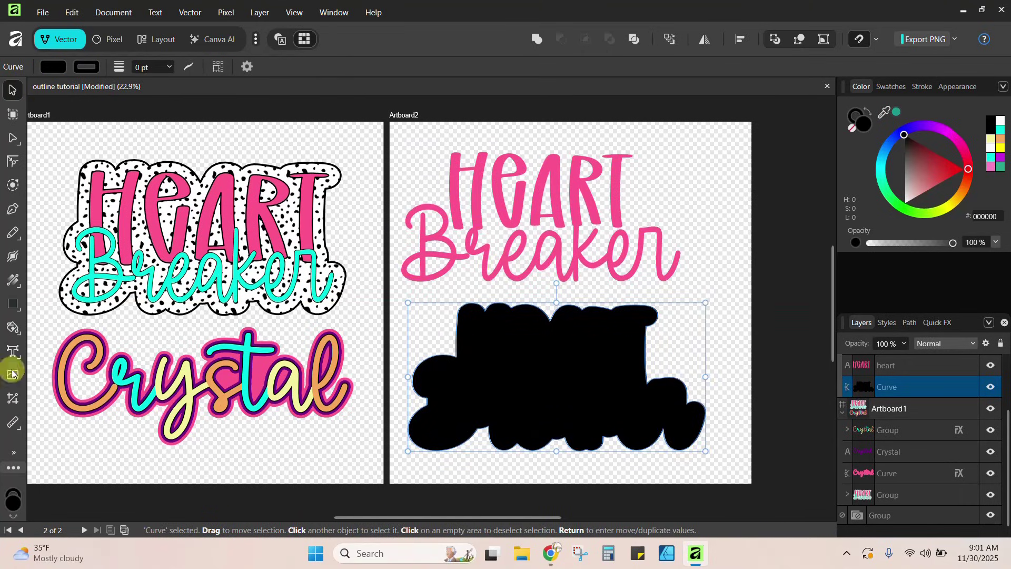
{"action": "right_click", "coordinate": [19, 337]}
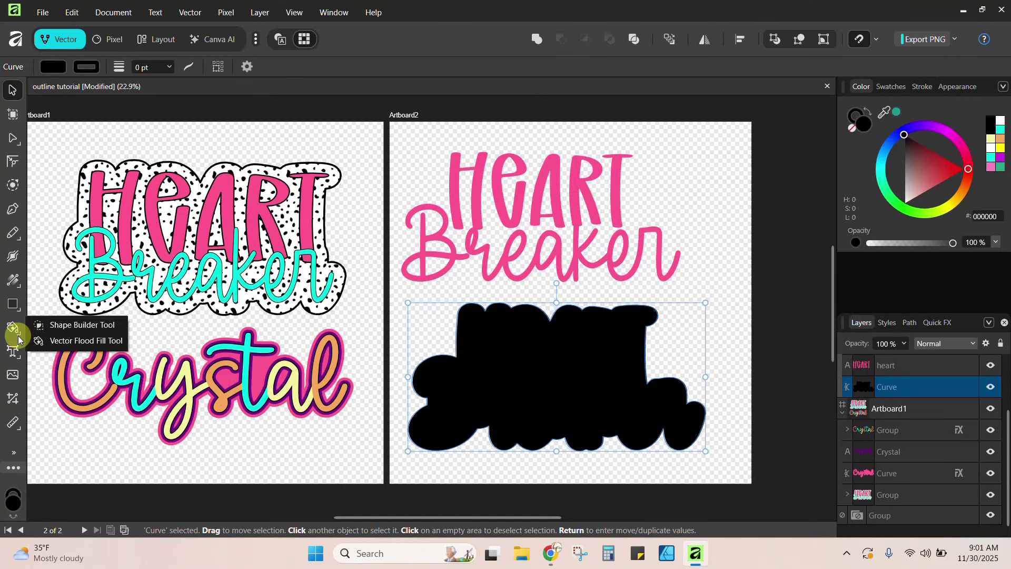
{"action": "left_click", "coordinate": [56, 345]}
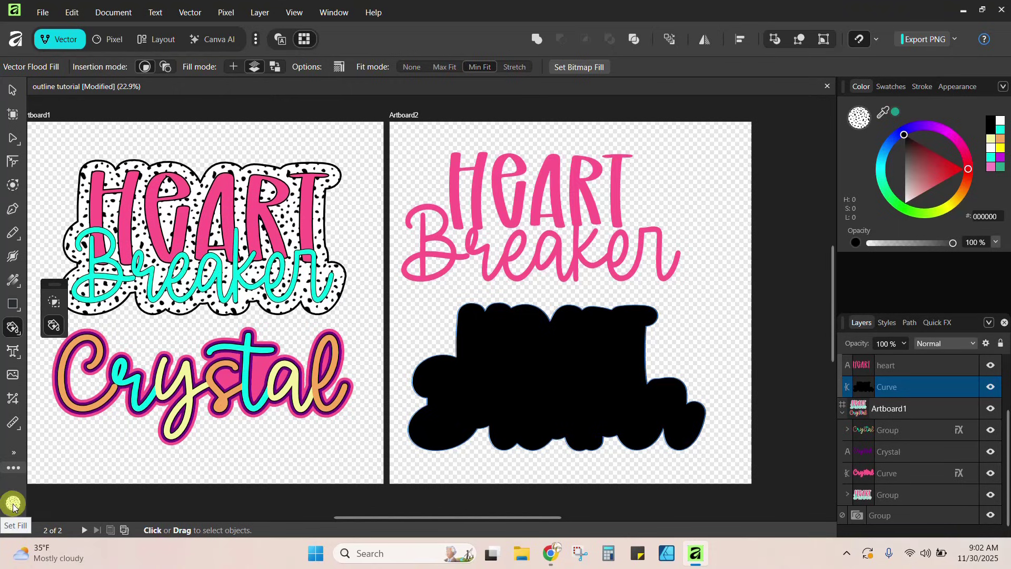
{"action": "left_click", "coordinate": [539, 390]}
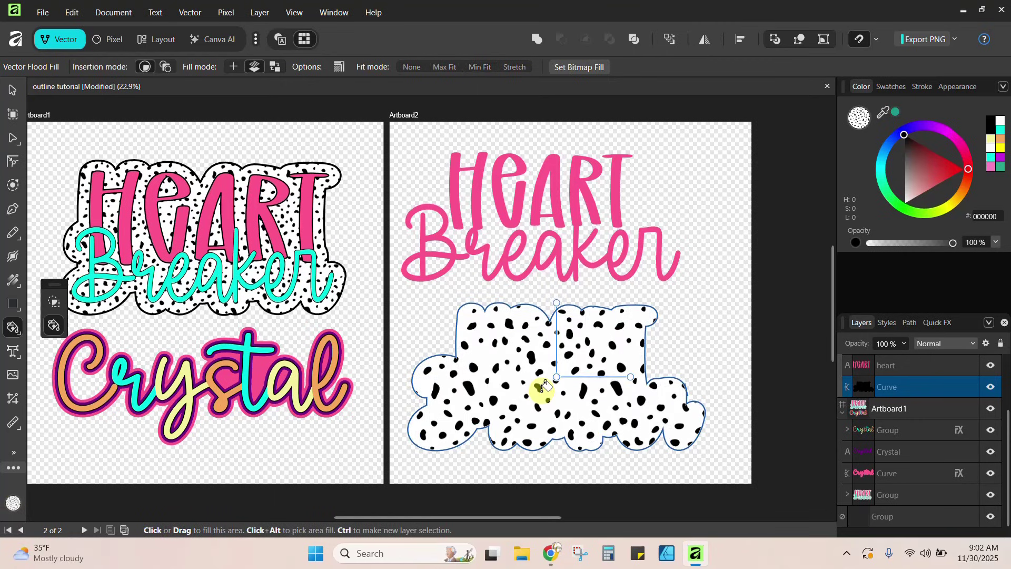
{"action": "left_click_drag", "start_coordinate": [631, 376], "coordinate": [596, 385]}
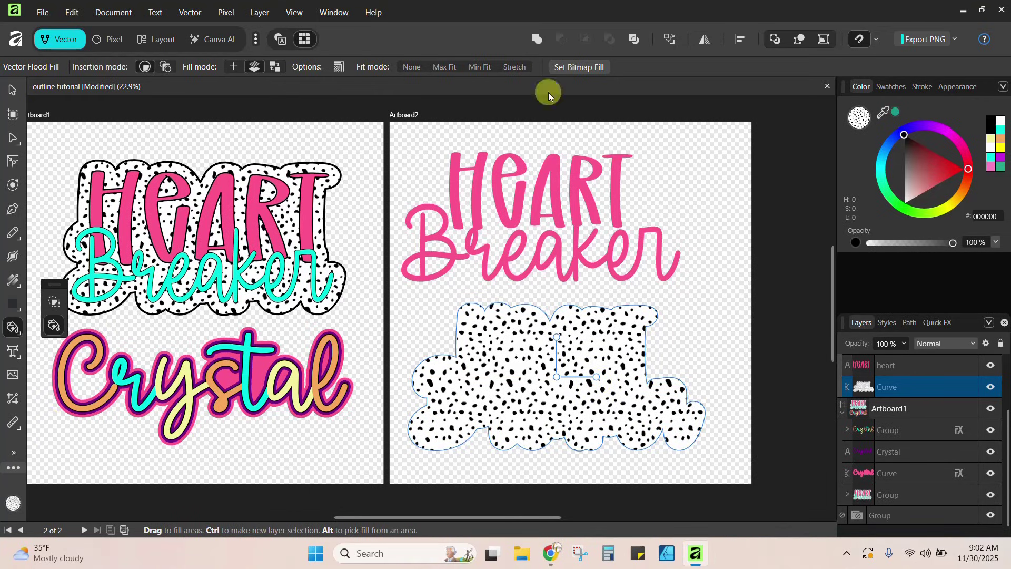
- Fill the cloud shape with the Blue Toile Elegance 5 floral bitmap and rescale it
{"action": "left_click", "coordinate": [579, 67]}
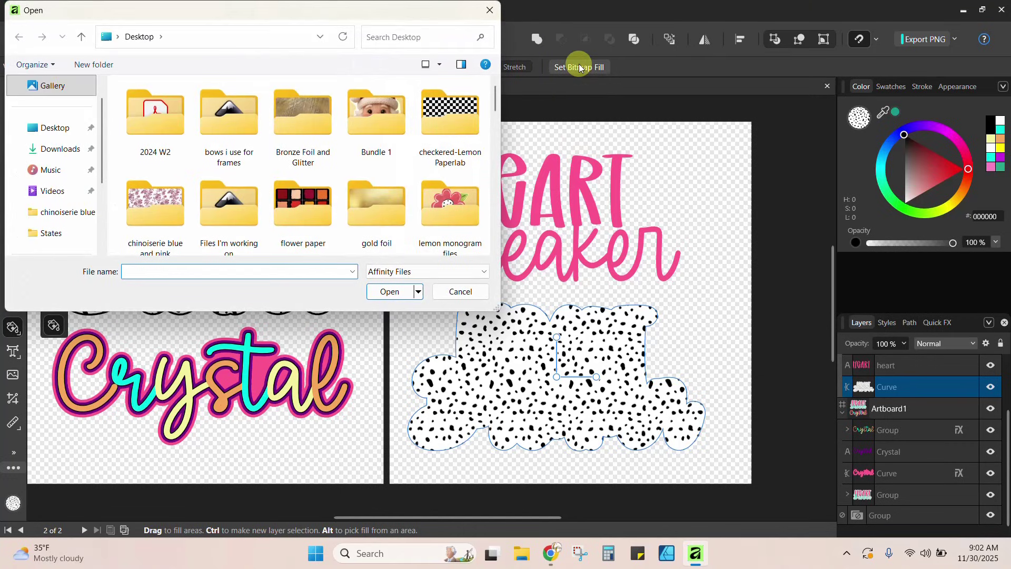
{"action": "left_click", "coordinate": [162, 206]}
{"action": "double_click", "coordinate": [161, 207]}
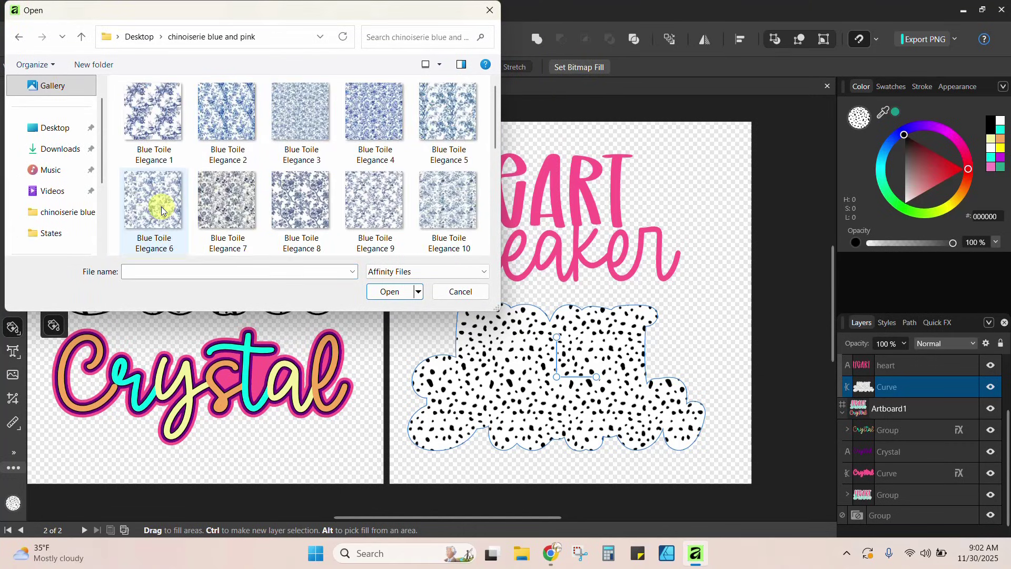
{"action": "left_click", "coordinate": [455, 134]}
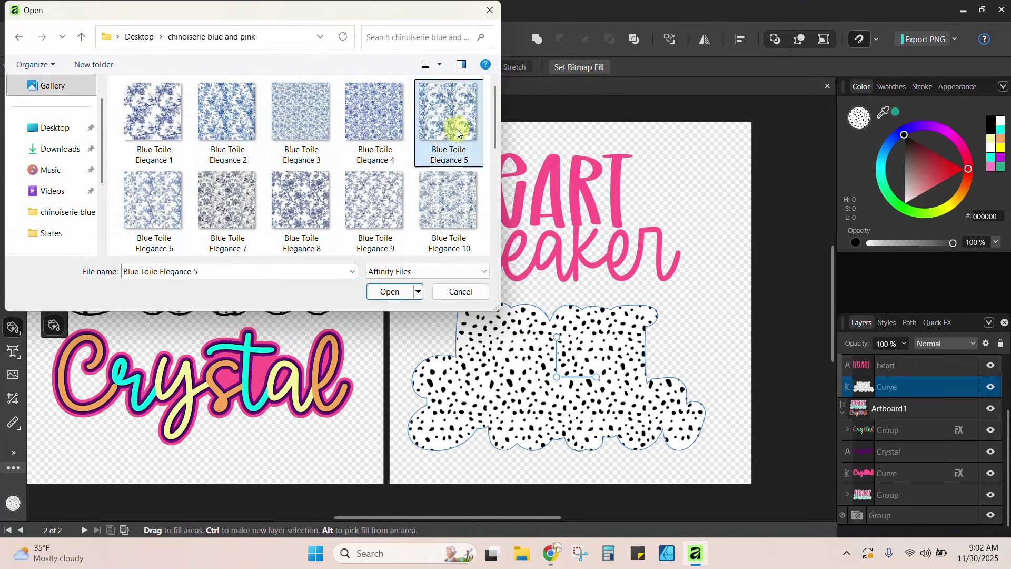
{"action": "left_click", "coordinate": [389, 293]}
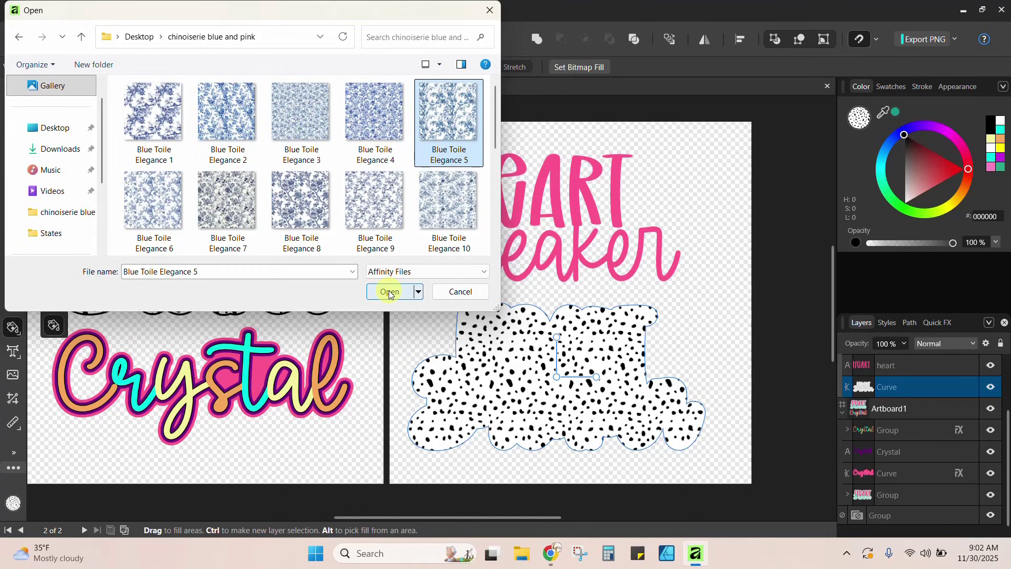
{"action": "left_click", "coordinate": [390, 293]}
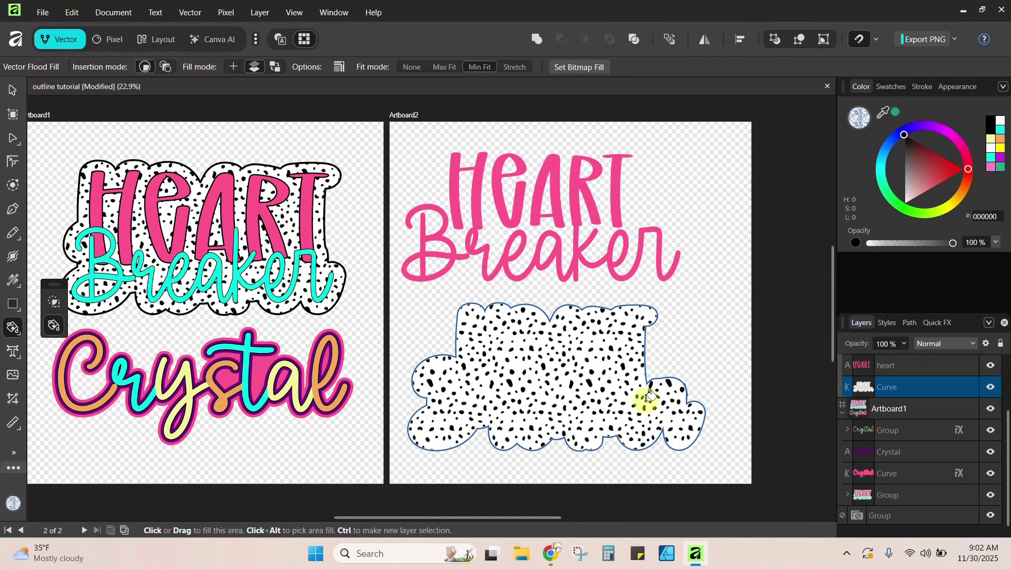
{"action": "left_click", "coordinate": [537, 392]}
{"action": "mouse_move", "coordinate": [637, 375]}
{"action": "left_mouse_down"}
{"action": "mouse_move", "coordinate": [589, 377]}
{"action": "mouse_move", "coordinate": [651, 375]}
{"action": "mouse_move", "coordinate": [622, 377]}
{"action": "left_mouse_up"}
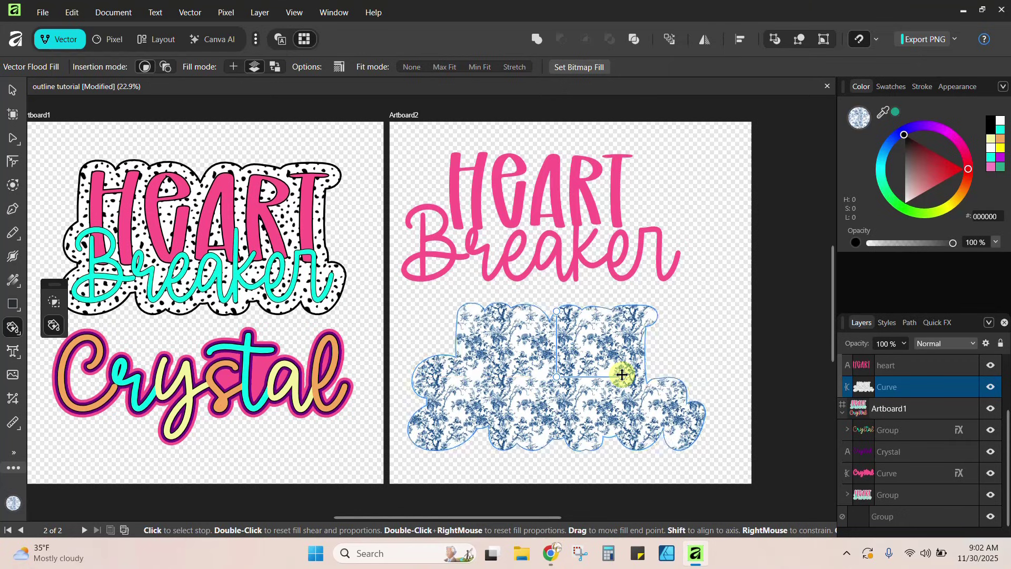
- Refill the shape with the Dalmation image from the Desktop, shrunk to small spots
{"action": "left_click", "coordinate": [581, 67]}
{"action": "left_click", "coordinate": [43, 150]}
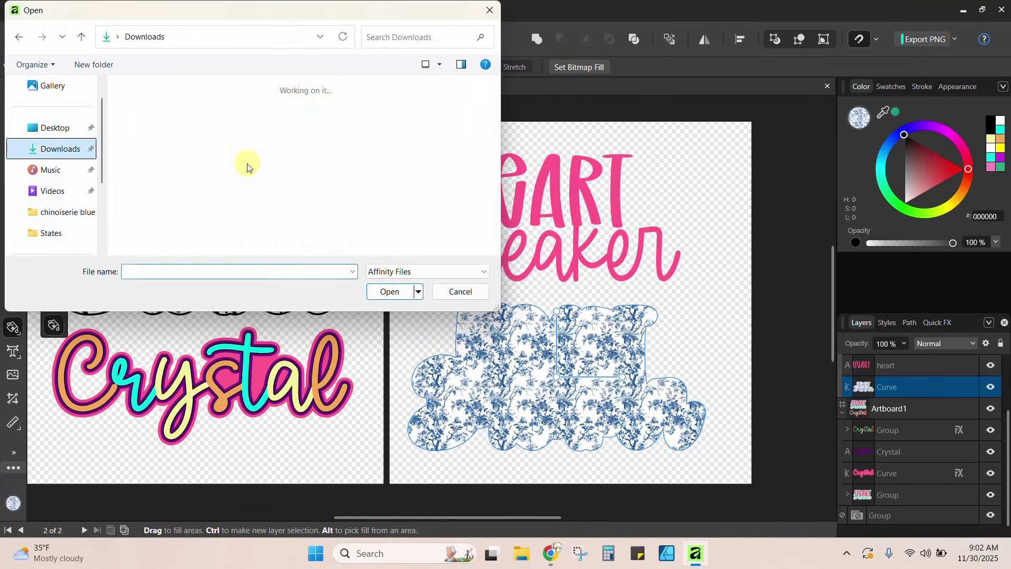
{"action": "left_click", "coordinate": [51, 128]}
{"action": "scroll", "coordinate": [344, 202], "scroll_direction": "down", "scroll_amount": 10}
{"action": "left_click", "coordinate": [371, 191]}
{"action": "left_click", "coordinate": [390, 291]}
{"action": "left_click", "coordinate": [561, 354]}
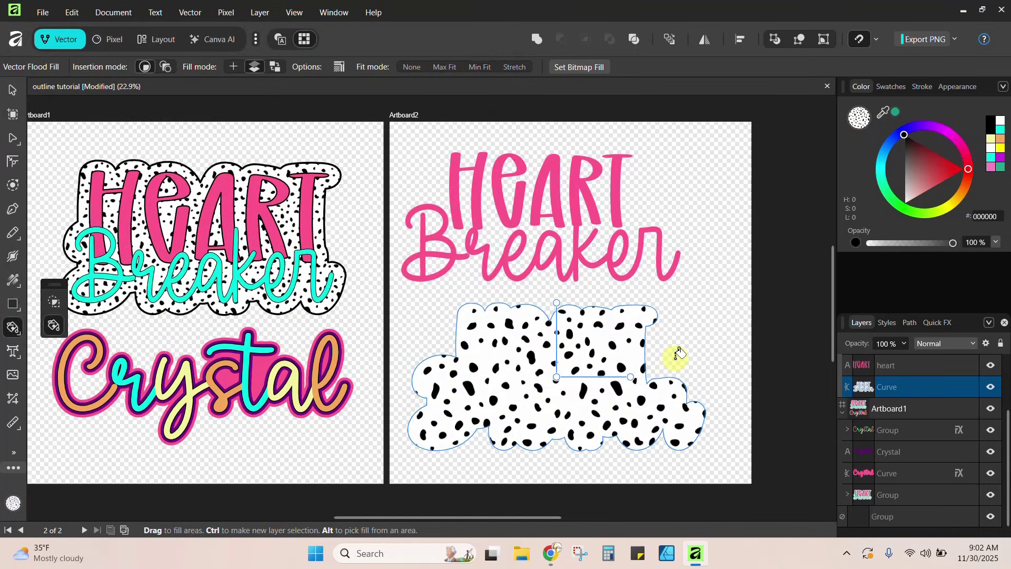
{"action": "left_click_drag", "start_coordinate": [607, 378], "coordinate": [581, 377]}
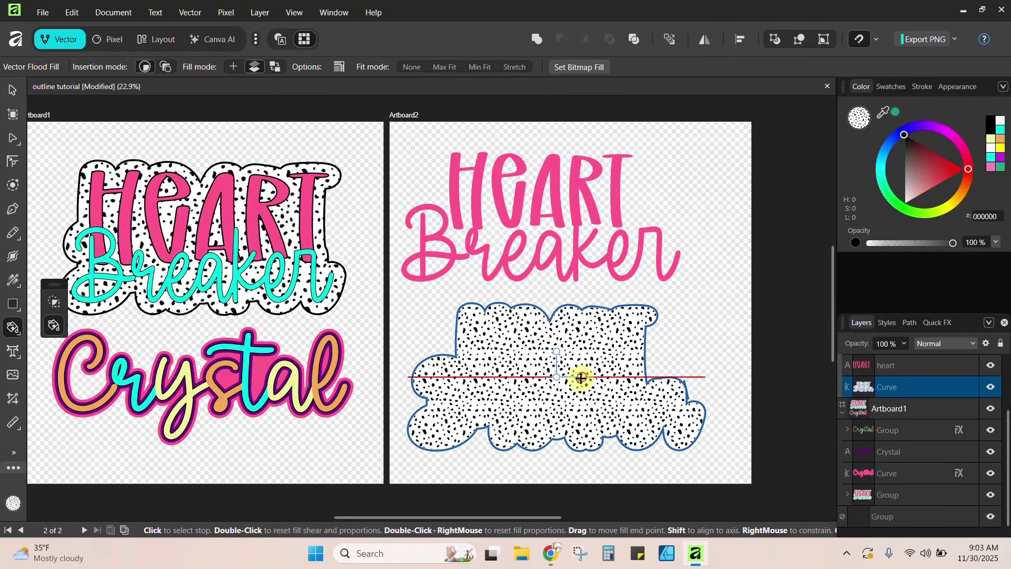
- Give the dalmatian cloud shape a solid 2.6 pt outline
{"action": "left_click", "coordinate": [19, 99]}
{"action": "left_click", "coordinate": [675, 184]}
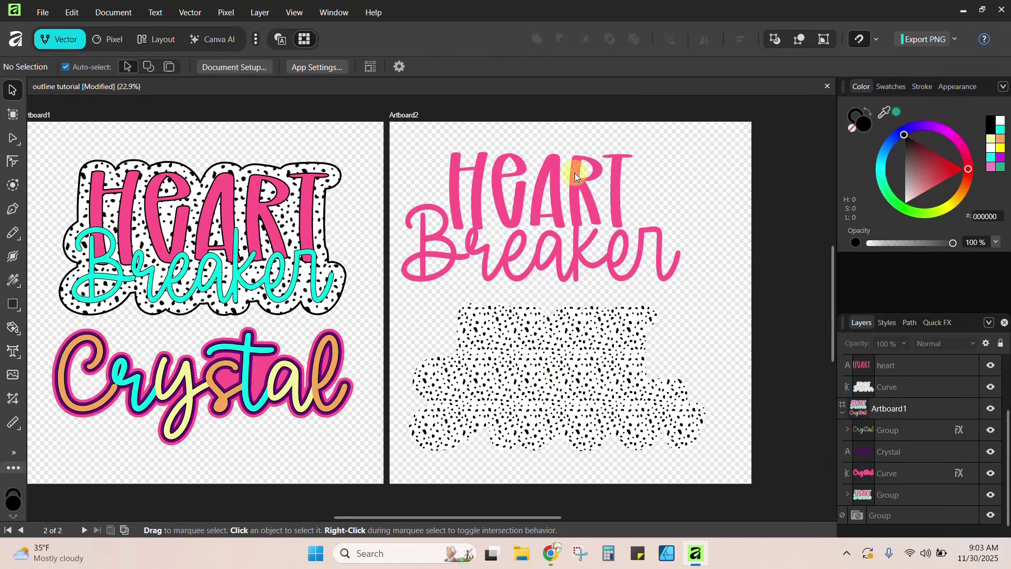
{"action": "left_click", "coordinate": [537, 341]}
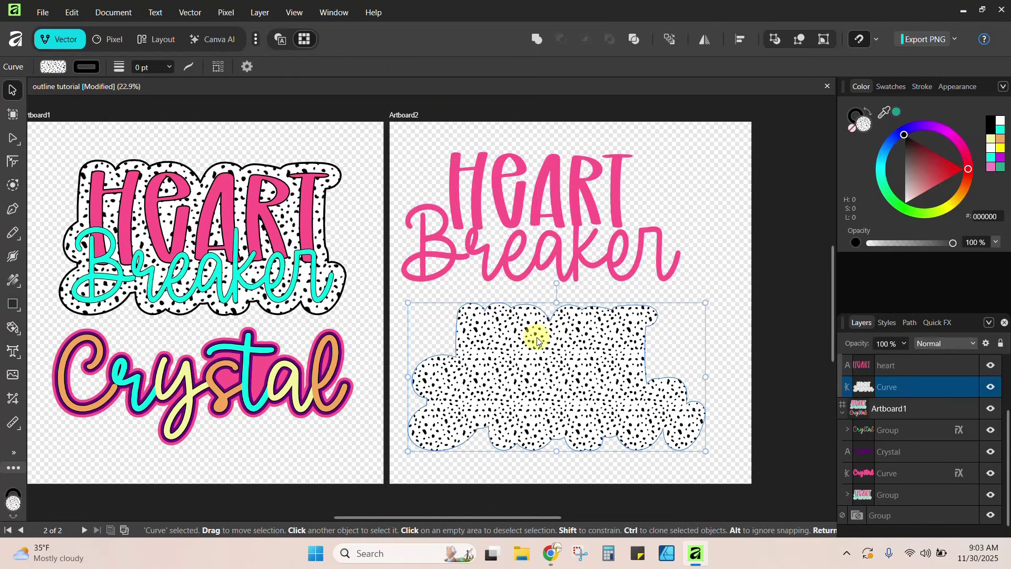
{"action": "left_click", "coordinate": [921, 86]}
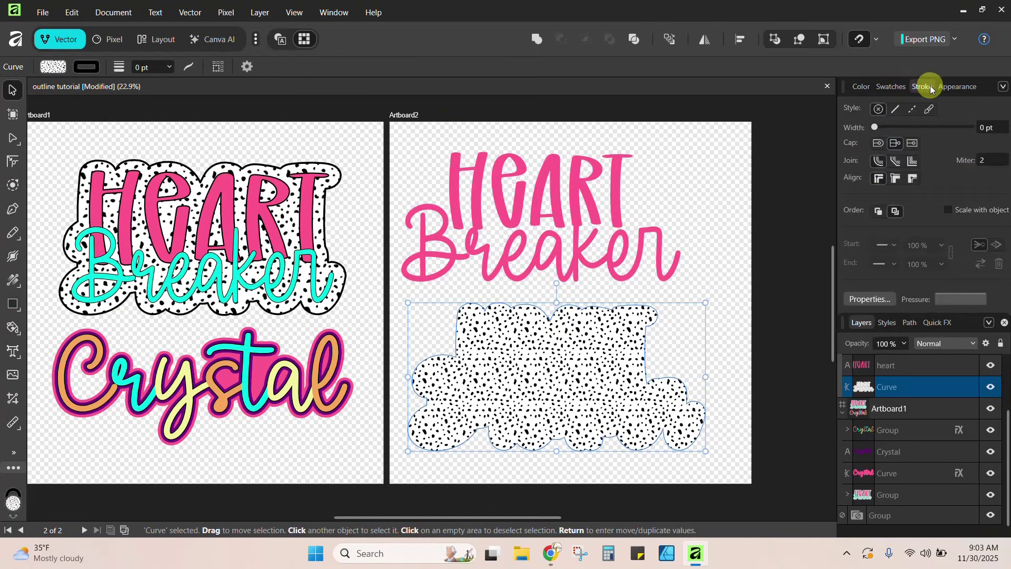
{"action": "left_click", "coordinate": [896, 108]}
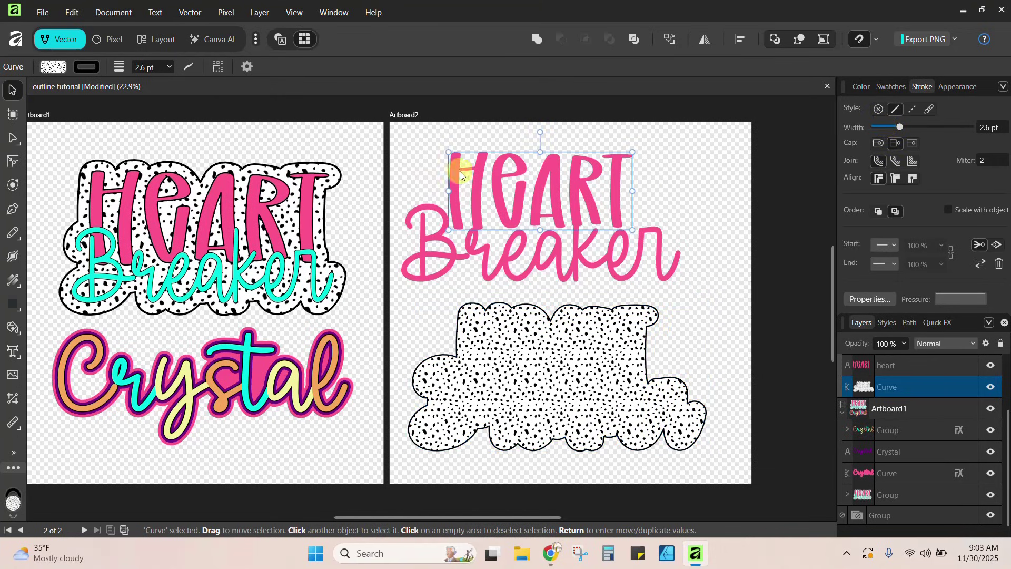
- Add the same solid 2.6 pt dark outline to the HEART and Breaker text
{"action": "left_click", "coordinate": [459, 166]}
{"action": "left_click", "coordinate": [896, 108]}
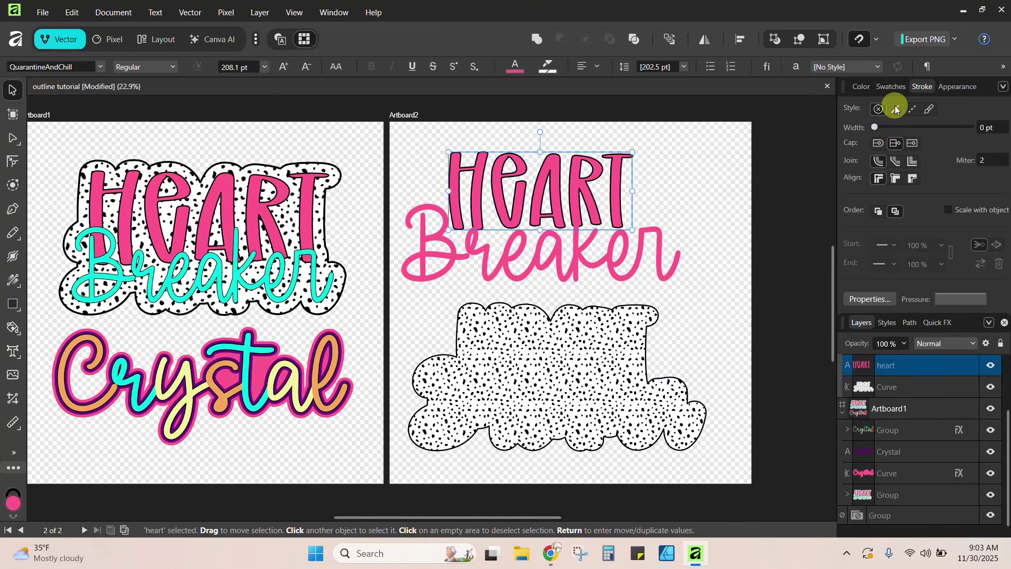
{"action": "left_click", "coordinate": [617, 278]}
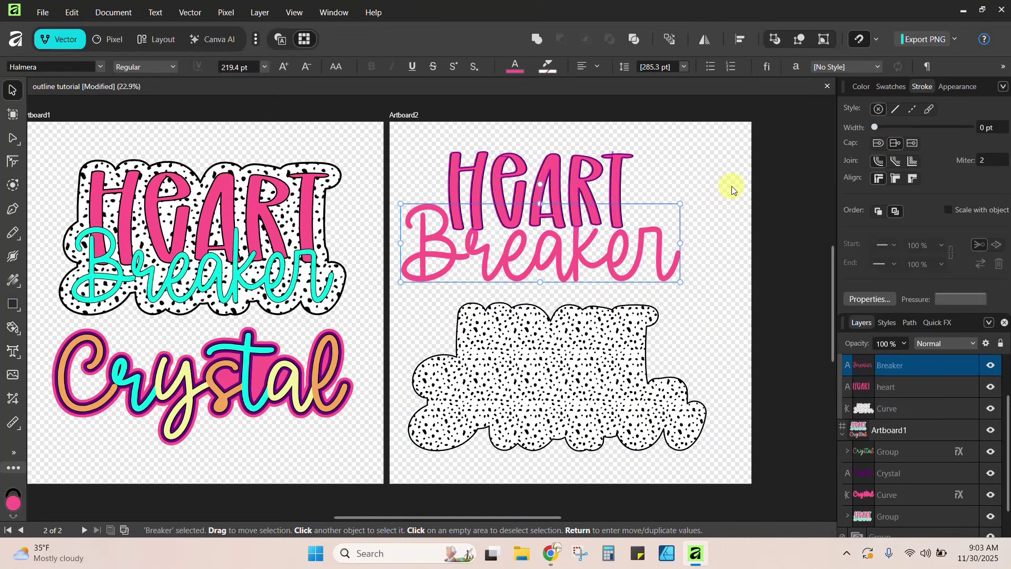
{"action": "left_click", "coordinate": [894, 108]}
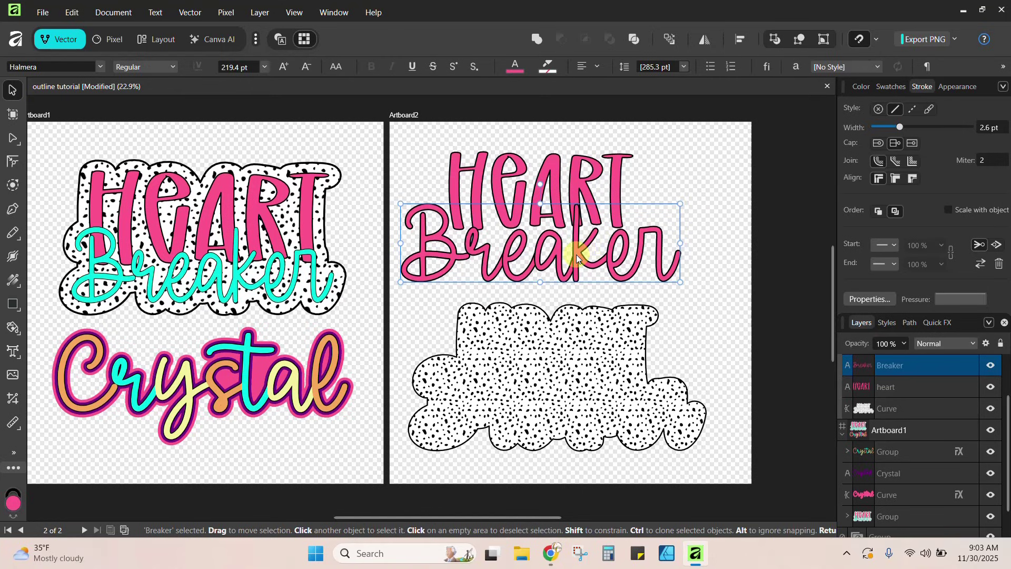
- Swap Breaker's stroke for a wider Quick FX outline and colour the lettering cyan
{"action": "left_click", "coordinate": [878, 109]}
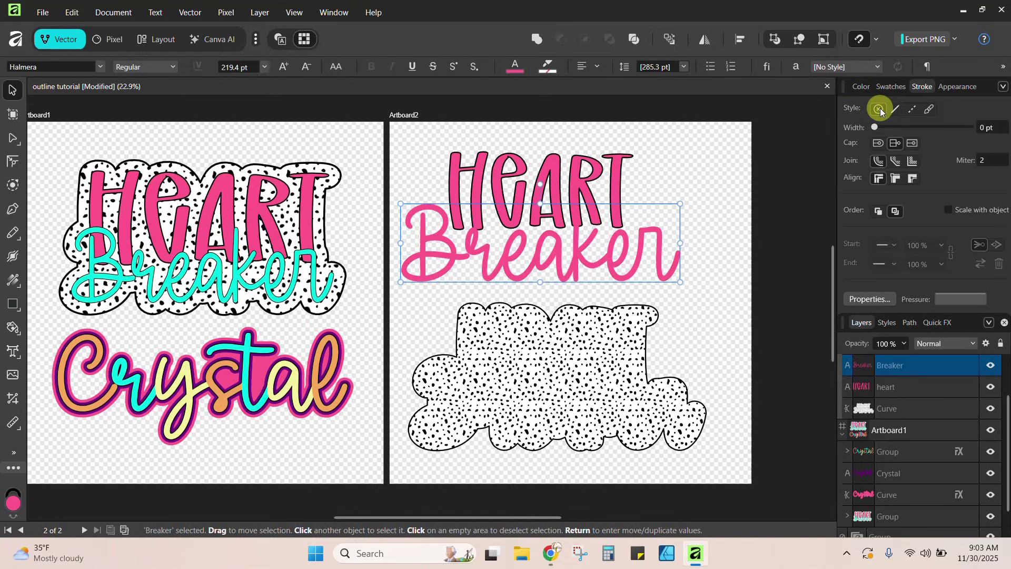
{"action": "left_click", "coordinate": [936, 323]}
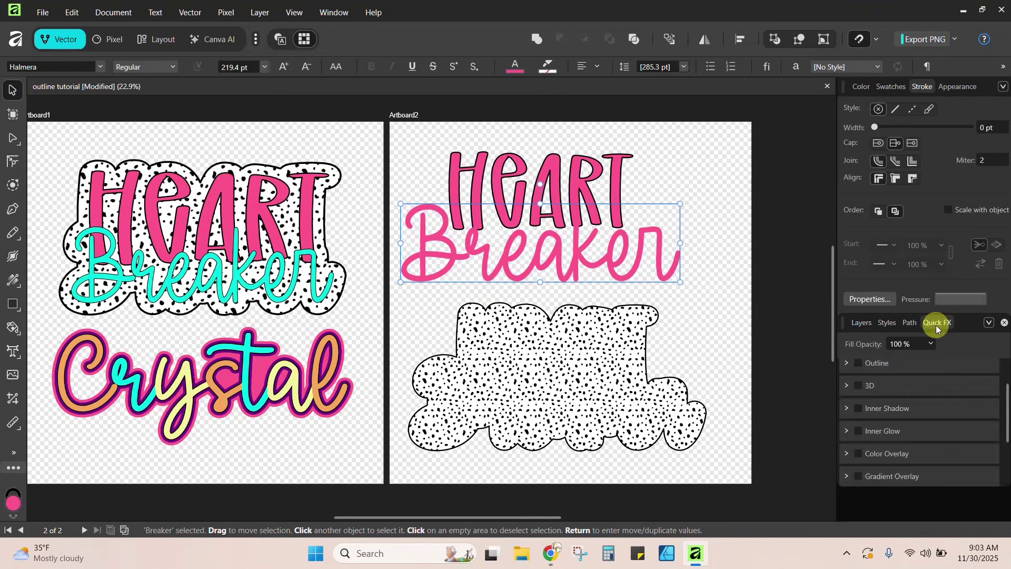
{"action": "left_click", "coordinate": [858, 364]}
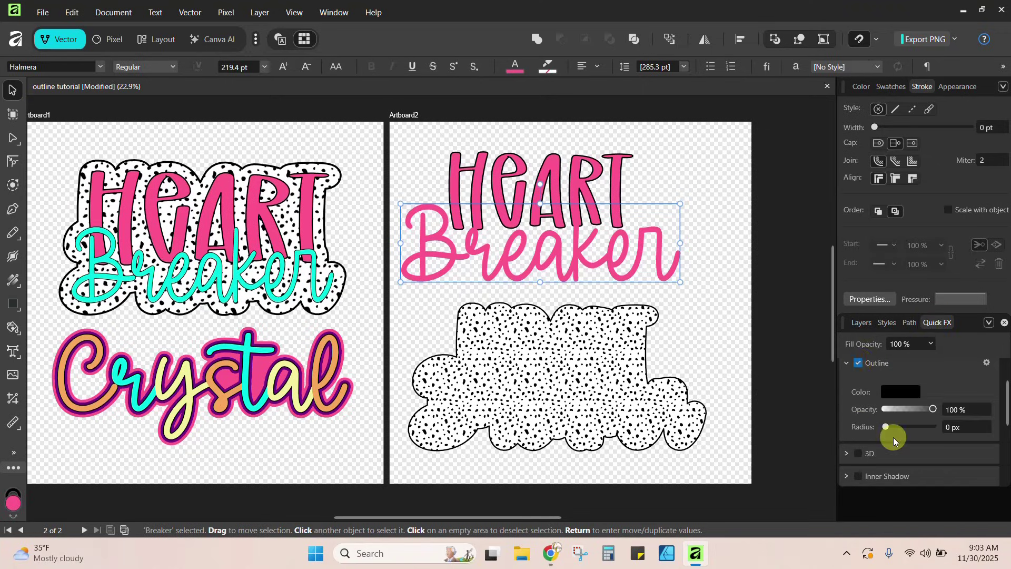
{"action": "left_click_drag", "start_coordinate": [885, 426], "coordinate": [905, 426]}
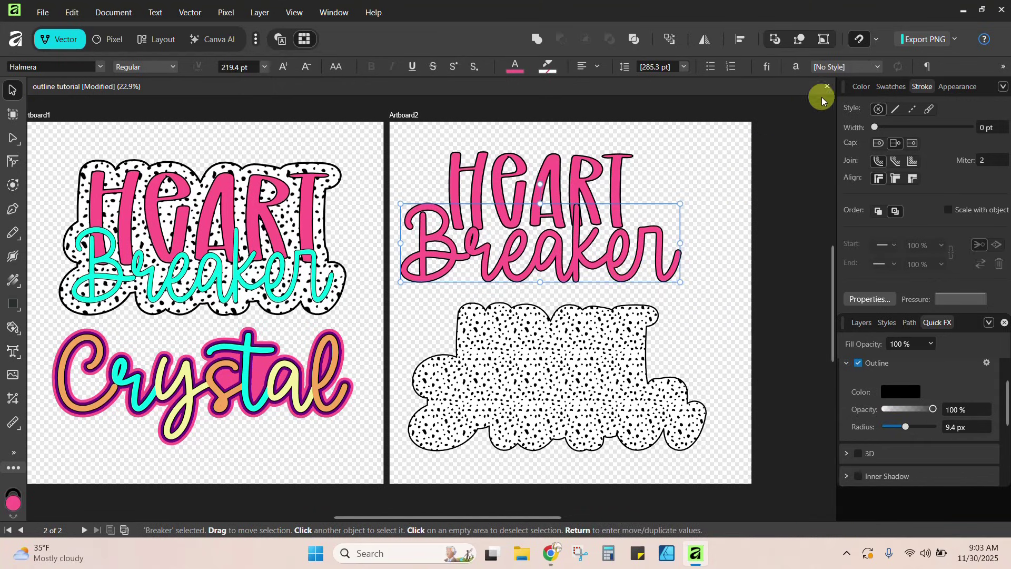
{"action": "left_click", "coordinate": [860, 87]}
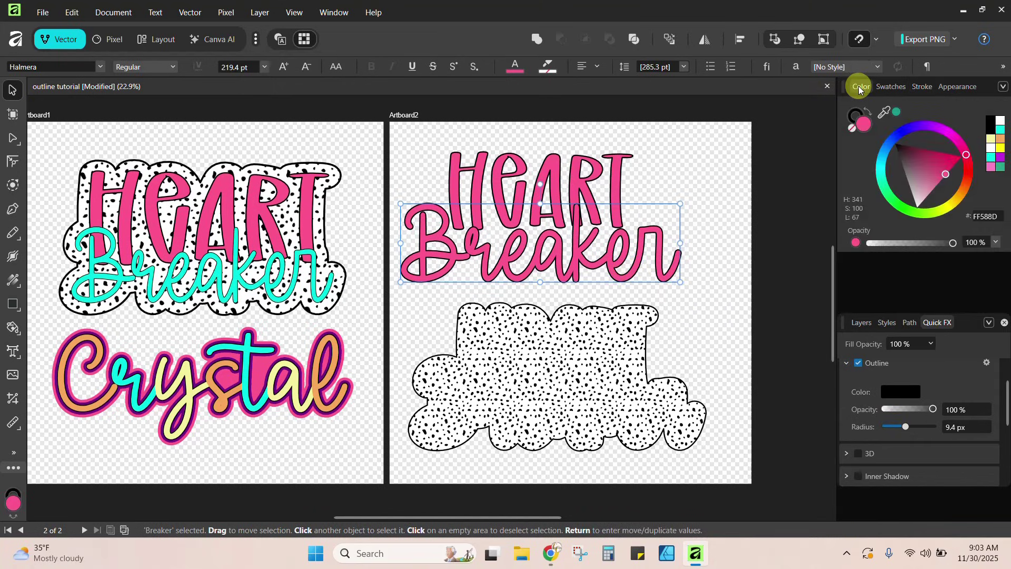
{"action": "left_click", "coordinate": [1001, 131]}
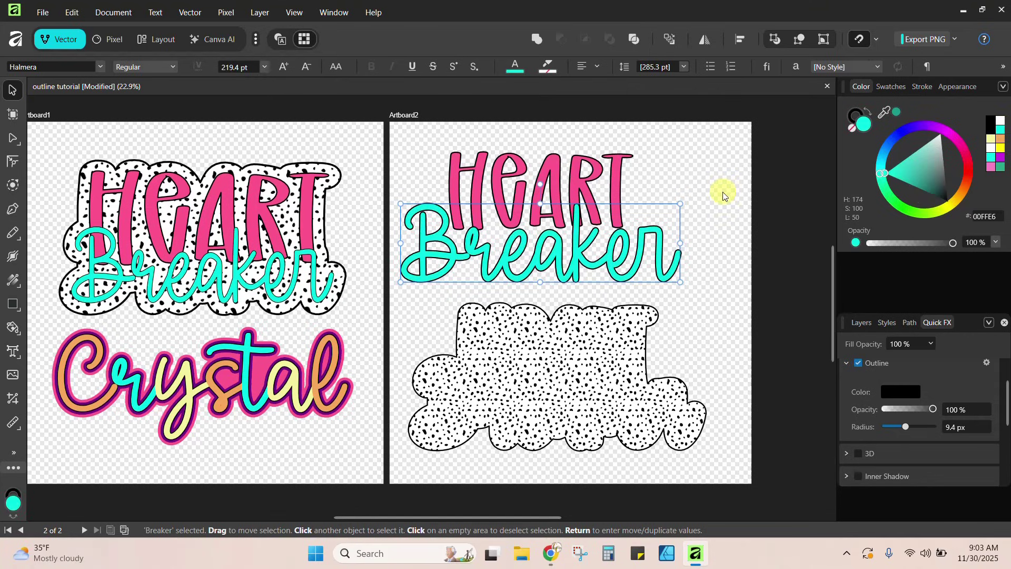
- Move the dotted cloud up behind the HEART Breaker lettering
{"action": "left_click", "coordinate": [575, 354]}
{"action": "left_click_drag", "start_coordinate": [559, 420], "coordinate": [545, 267]}
{"action": "left_click", "coordinate": [548, 443]}
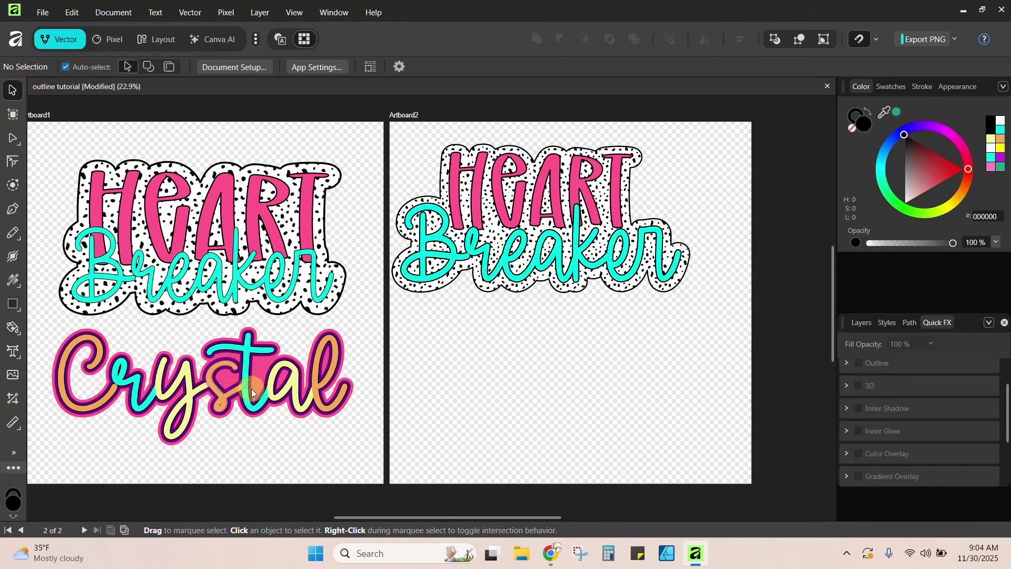
- Add artistic text 'Crystal' on Artboard2
{"action": "left_click", "coordinate": [13, 350]}
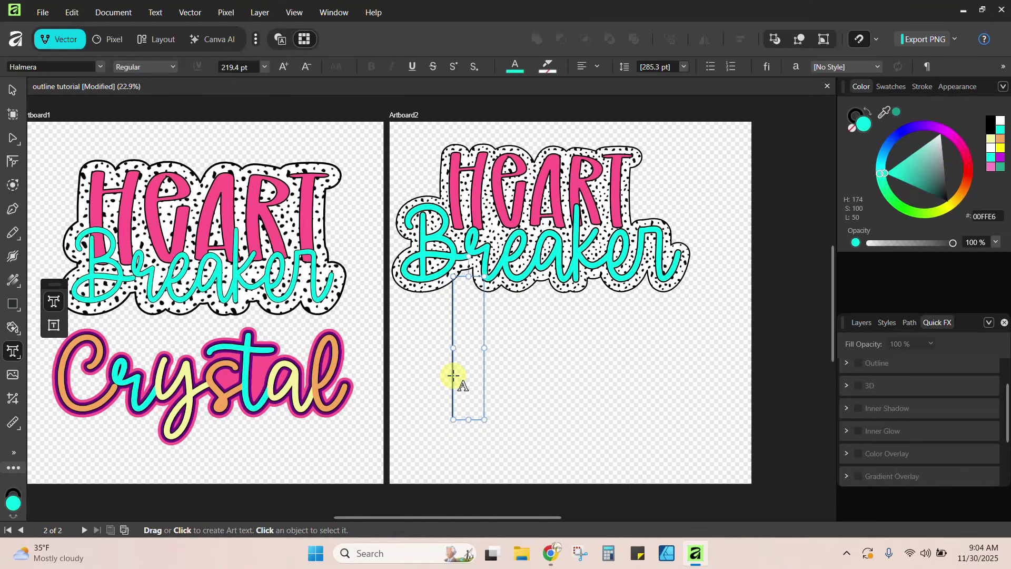
{"action": "left_click", "coordinate": [452, 375]}
{"action": "type", "text": "Crystal"}
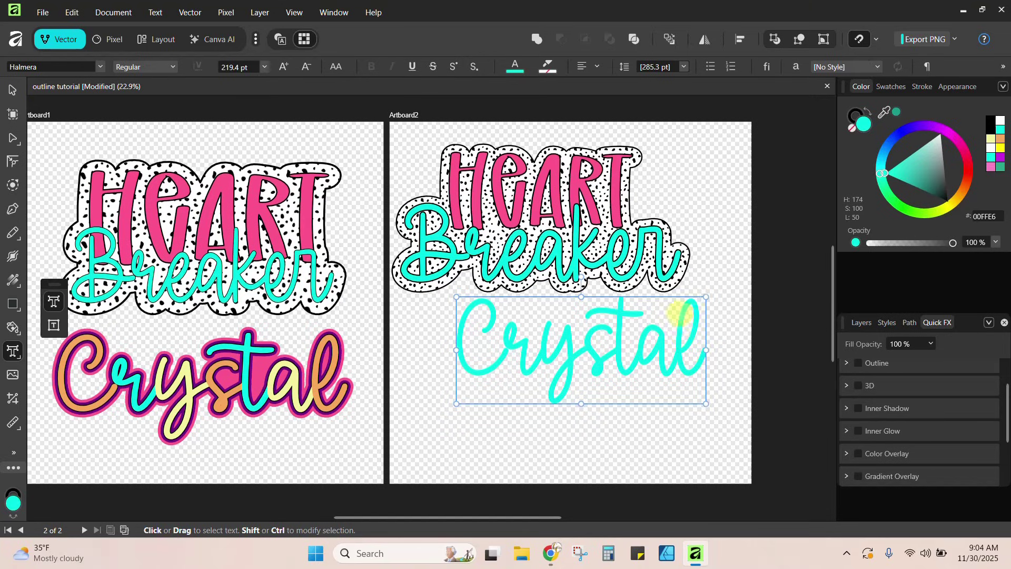
{"action": "left_click", "coordinate": [12, 90]}
- Delete HEART, Breaker and the dotted cloud from Artboard2, then move Crystal higher
{"action": "left_click", "coordinate": [414, 153]}
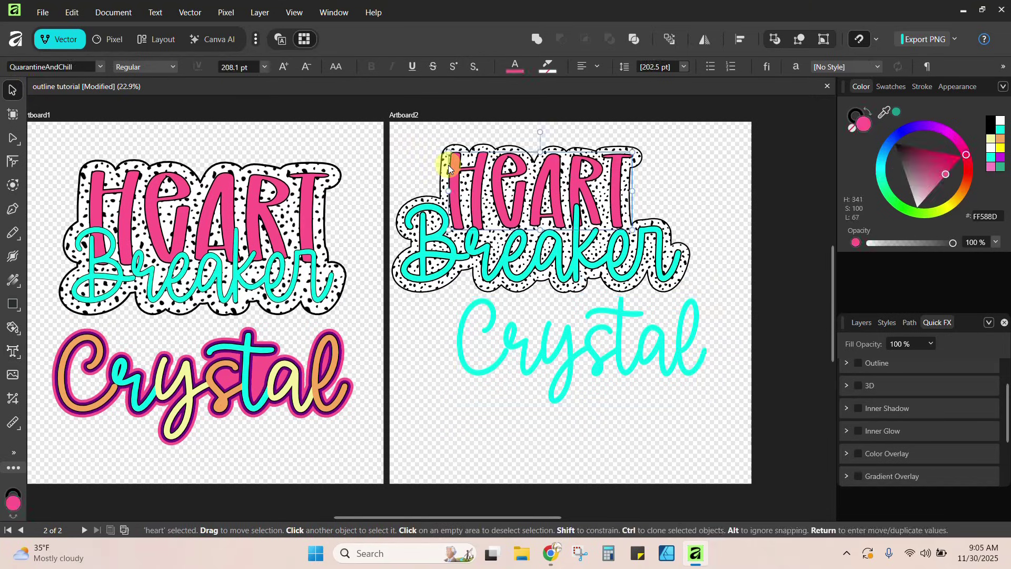
{"action": "left_click", "coordinate": [474, 185]}
{"action": "key", "text": "Delete"}
{"action": "key", "text": "Delete"}
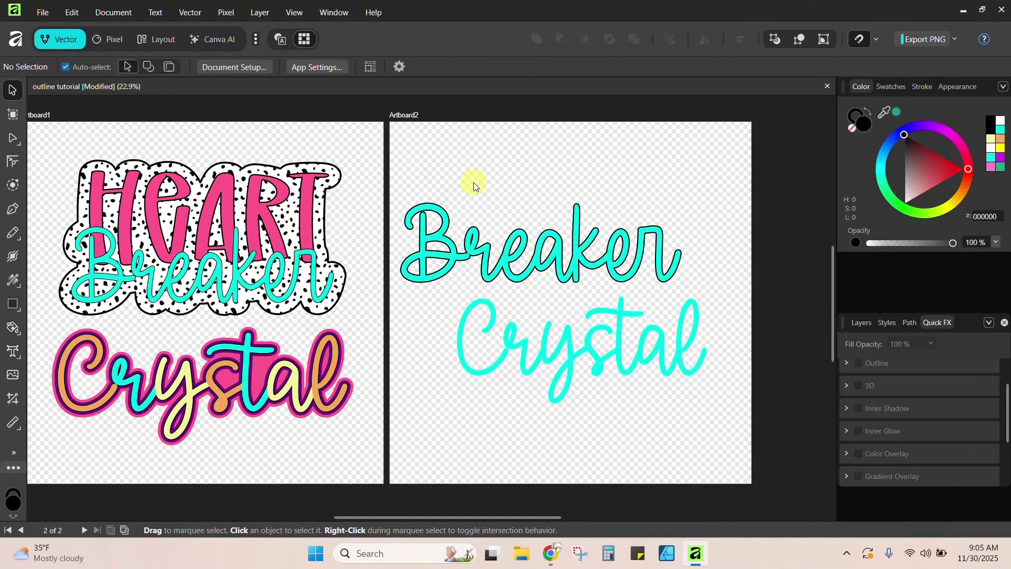
{"action": "left_click", "coordinate": [473, 241]}
{"action": "key", "text": "Delete"}
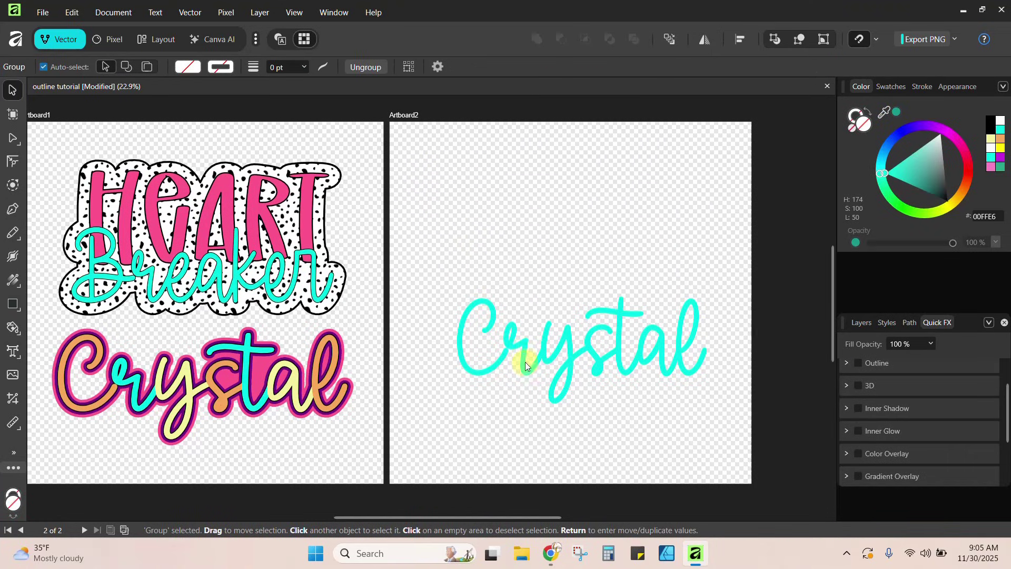
{"action": "left_click_drag", "start_coordinate": [522, 364], "coordinate": [525, 283]}
- Make the Crystal text black with a solid stroke and move it up and left
{"action": "left_click", "coordinate": [989, 122]}
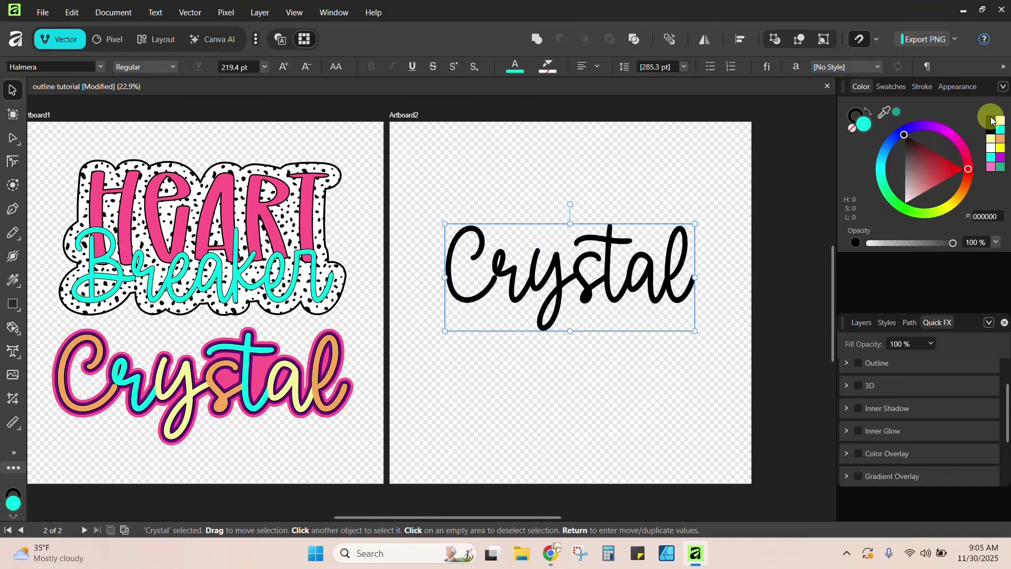
{"action": "left_click", "coordinate": [922, 87]}
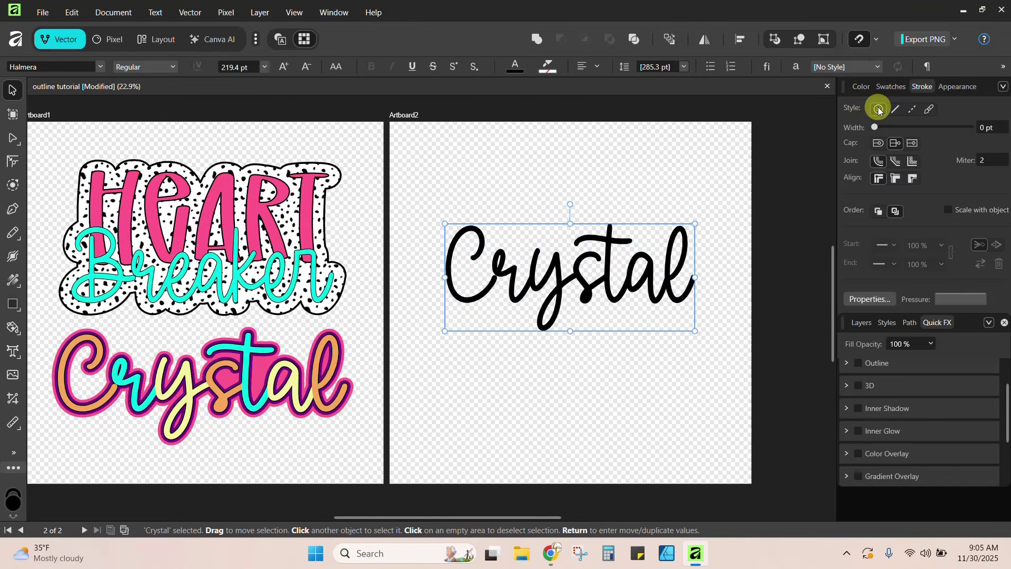
{"action": "left_click", "coordinate": [895, 108]}
{"action": "left_click", "coordinate": [597, 383]}
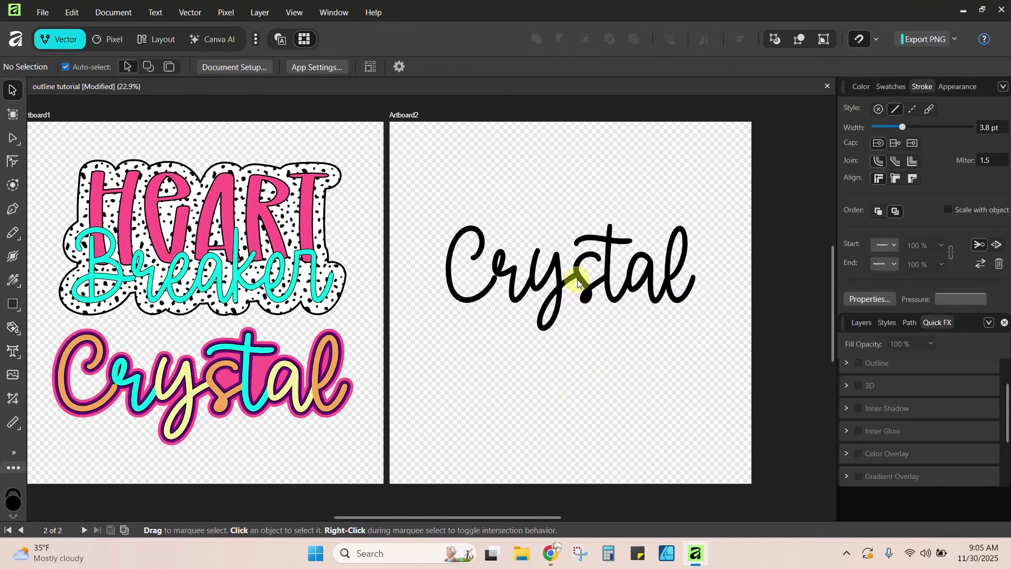
{"action": "left_click_drag", "start_coordinate": [548, 266], "coordinate": [536, 232]}
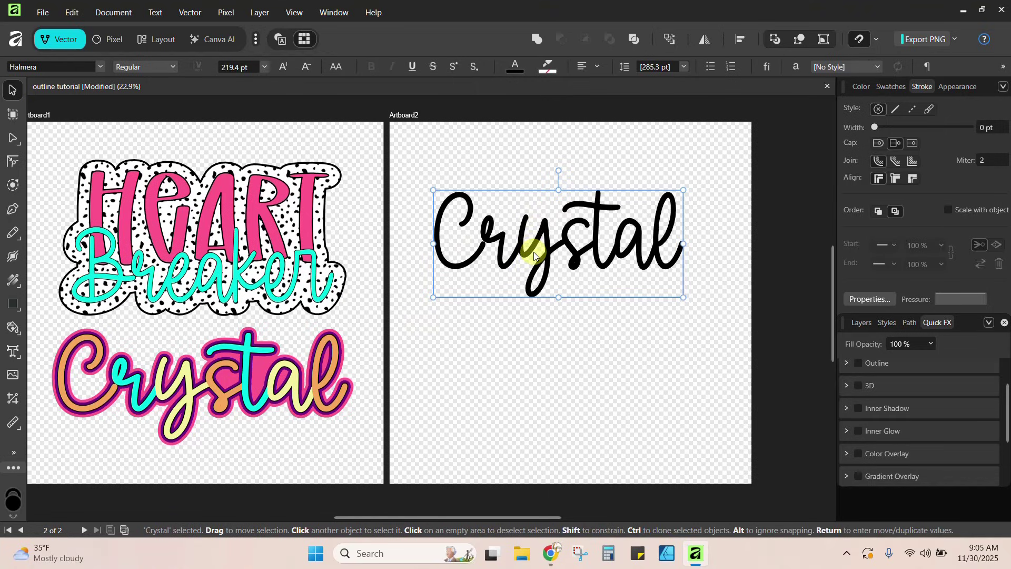
- Duplicate Crystal below, thicken the copy with a 20 px contour, and reposition both
{"action": "left_click_drag", "start_coordinate": [531, 251], "coordinate": [534, 357]}
{"action": "left_click", "coordinate": [12, 185]}
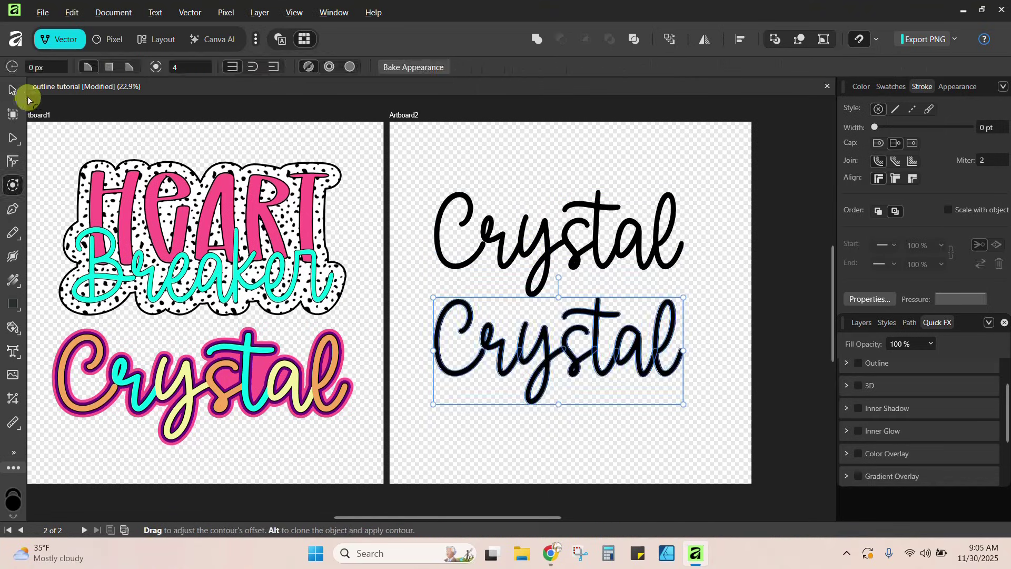
{"action": "left_click", "coordinate": [35, 66]}
{"action": "type", "text": "20"}
{"action": "key", "text": "Return"}
{"action": "left_click", "coordinate": [13, 90]}
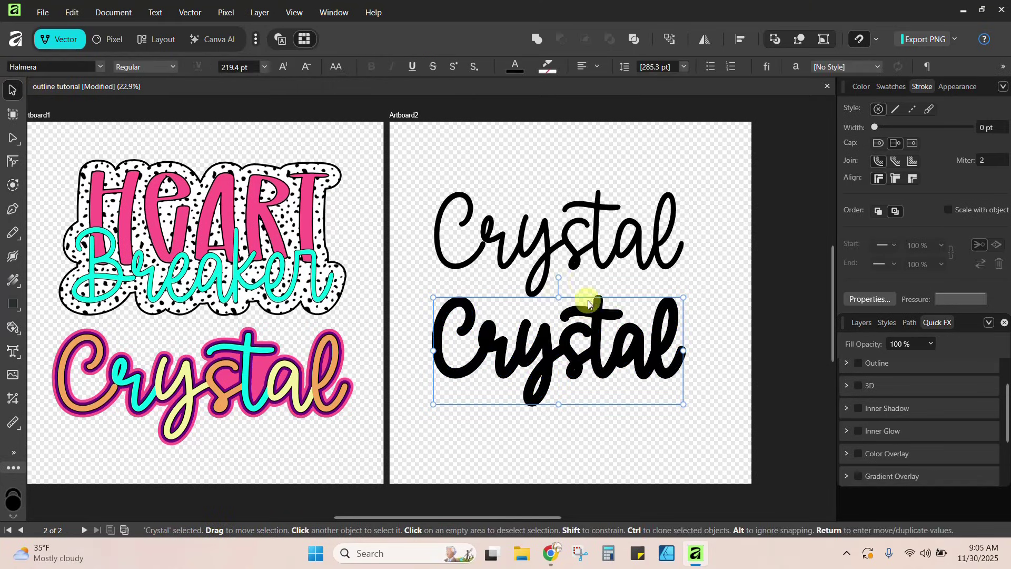
{"action": "left_click_drag", "start_coordinate": [566, 247], "coordinate": [557, 198]}
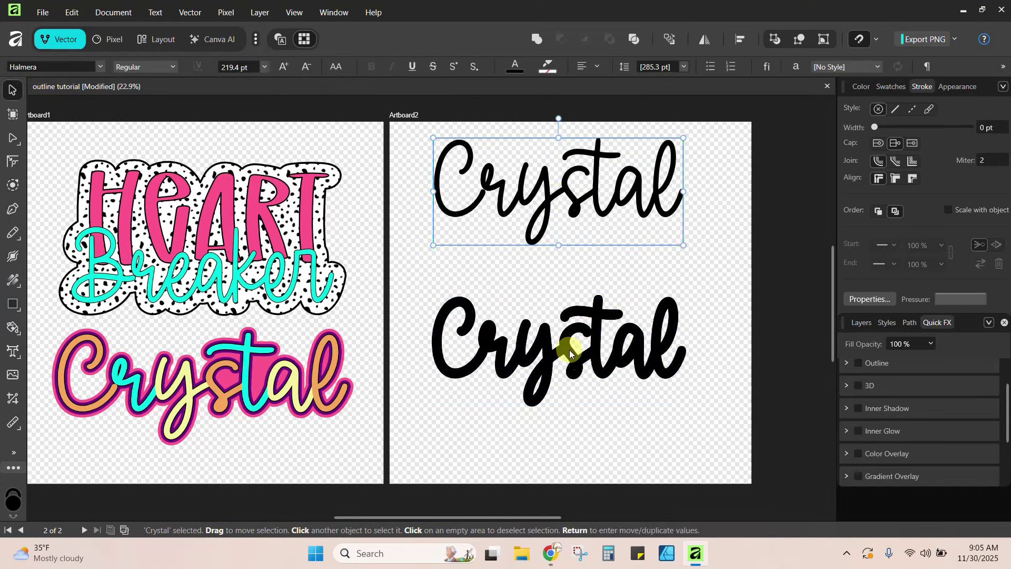
{"action": "left_click_drag", "start_coordinate": [564, 339], "coordinate": [567, 291]}
- Alt-drag a copy of the thin Crystal to the bottom and swell it with a 40 px contour
{"action": "left_click", "coordinate": [710, 271]}
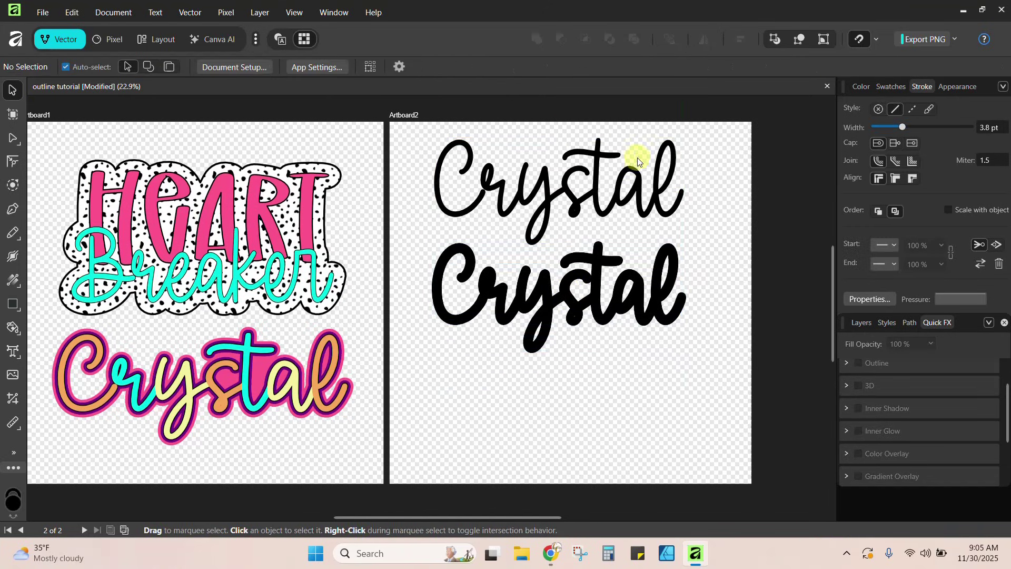
{"action": "left_click", "coordinate": [595, 165]}
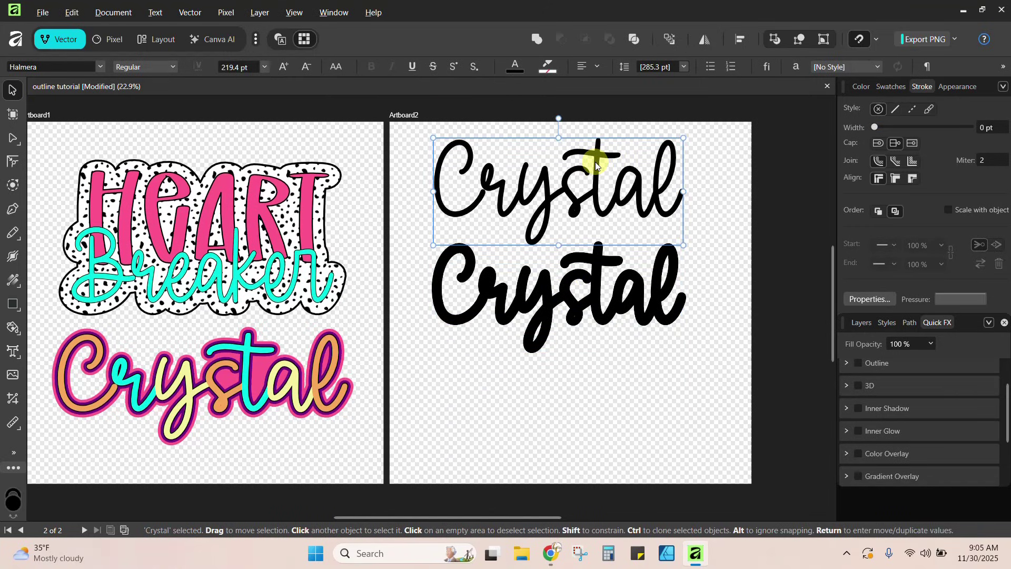
{"action": "left_click_drag", "start_coordinate": [595, 163], "coordinate": [594, 387]}
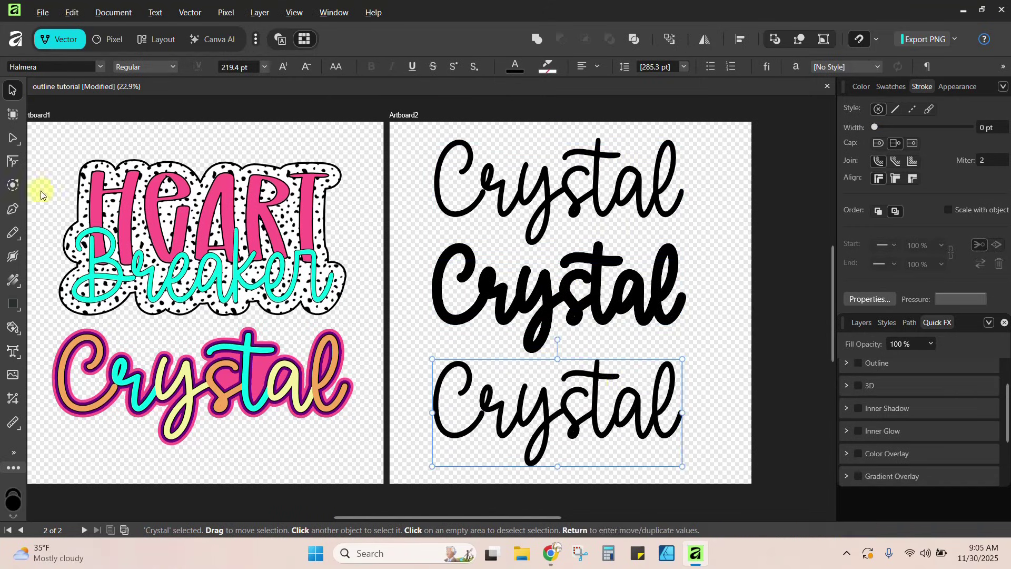
{"action": "left_click", "coordinate": [12, 186]}
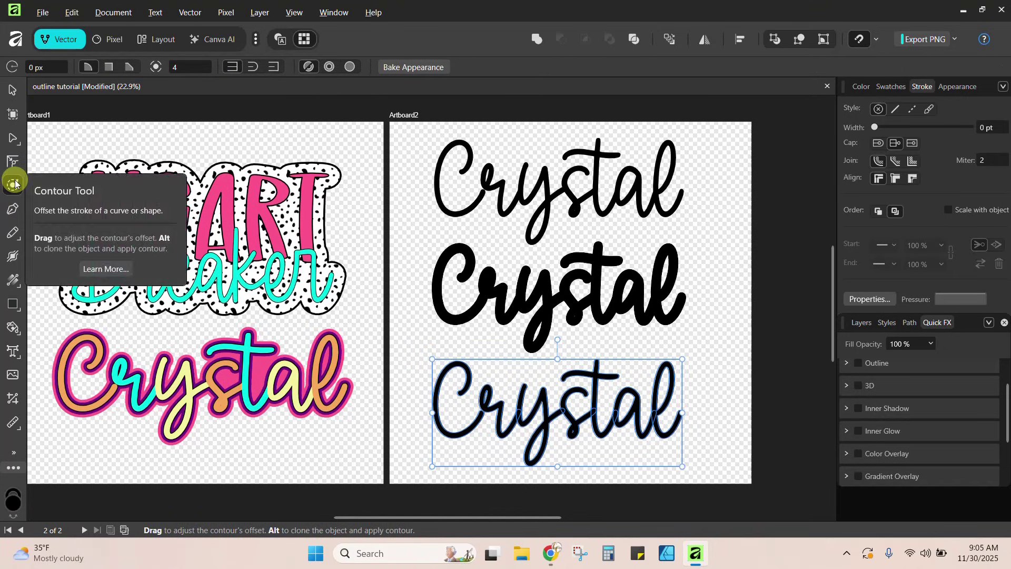
{"action": "left_click", "coordinate": [32, 67]}
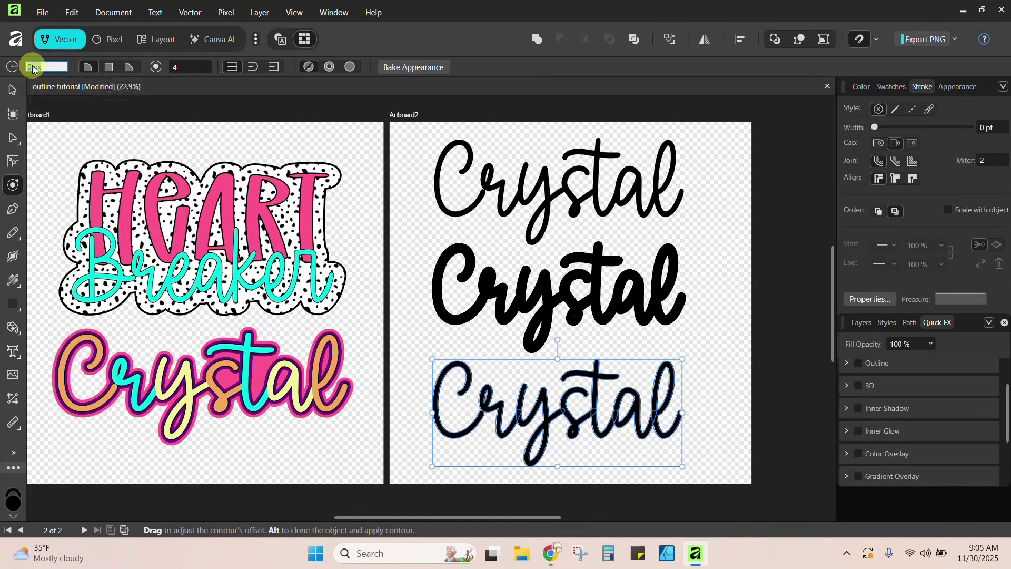
{"action": "type", "text": "40"}
{"action": "key", "text": "Return"}
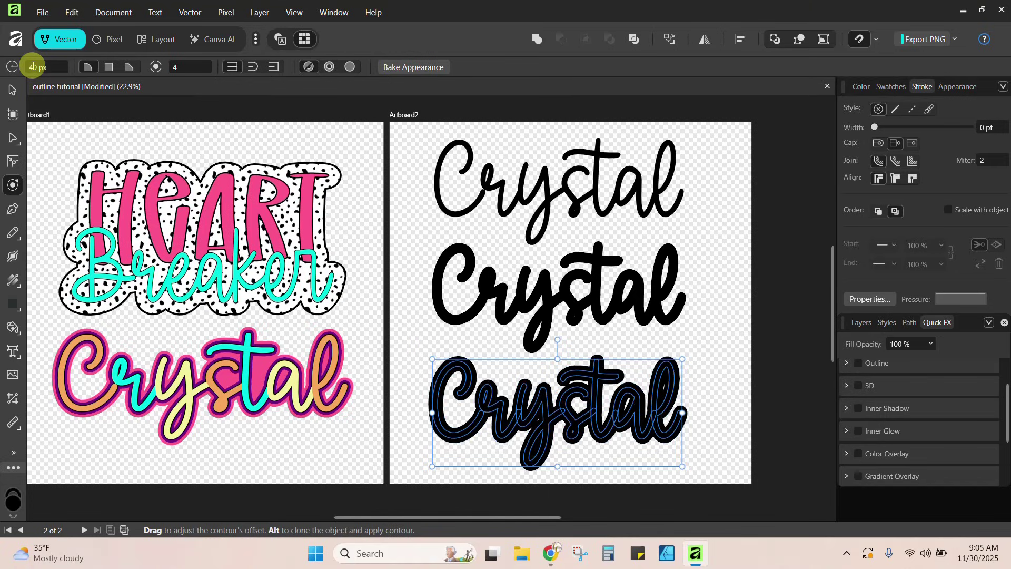
{"action": "left_click", "coordinate": [733, 295]}
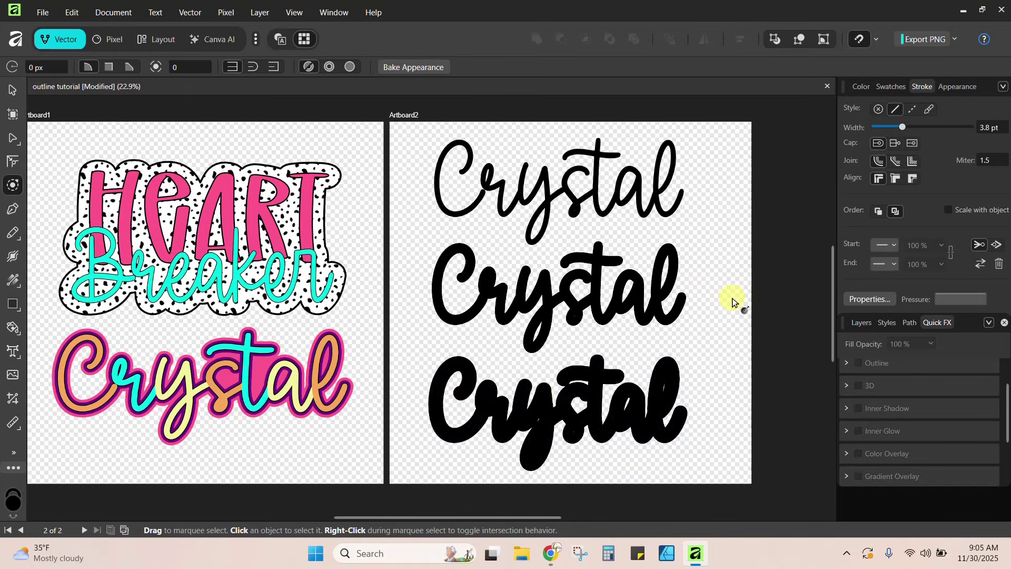
{"action": "left_click", "coordinate": [12, 90]}
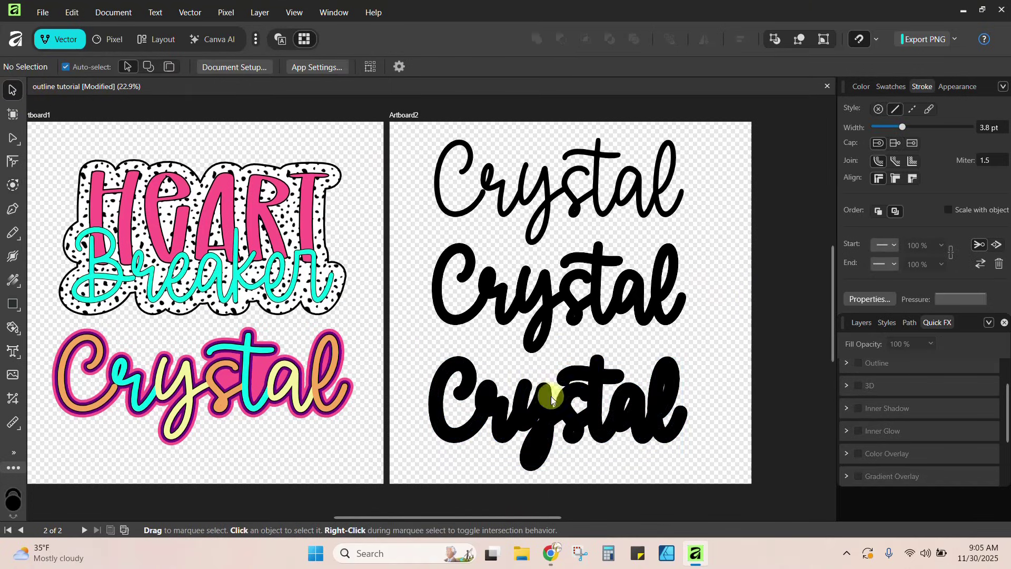
{"action": "left_click", "coordinate": [539, 446]}
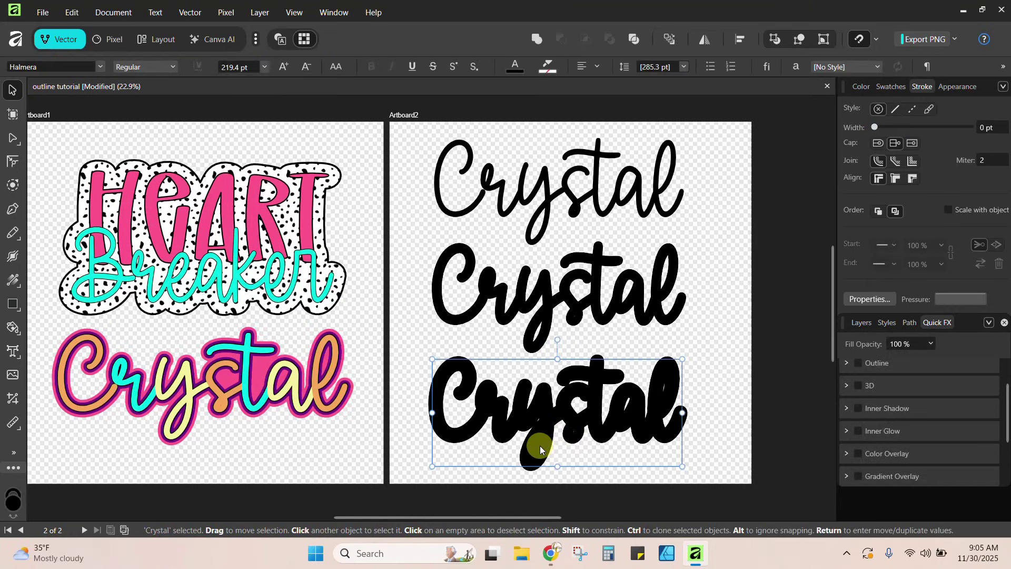
- Colour the bottom Crystal pink, sampling from the first artboard's Crystal
{"action": "left_click", "coordinate": [861, 86]}
{"action": "left_click", "coordinate": [991, 166]}
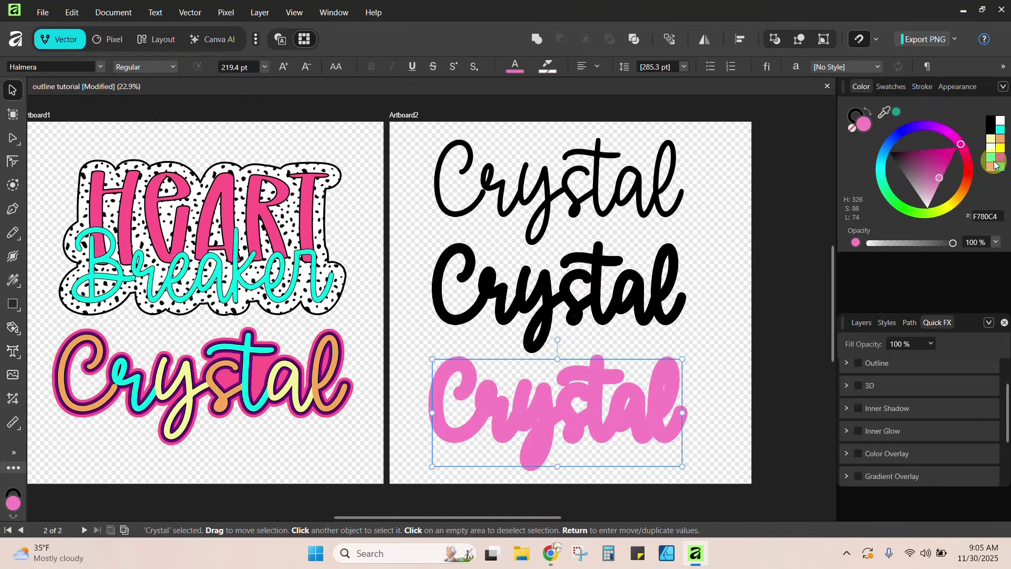
{"action": "left_click_drag", "start_coordinate": [886, 113], "coordinate": [238, 355]}
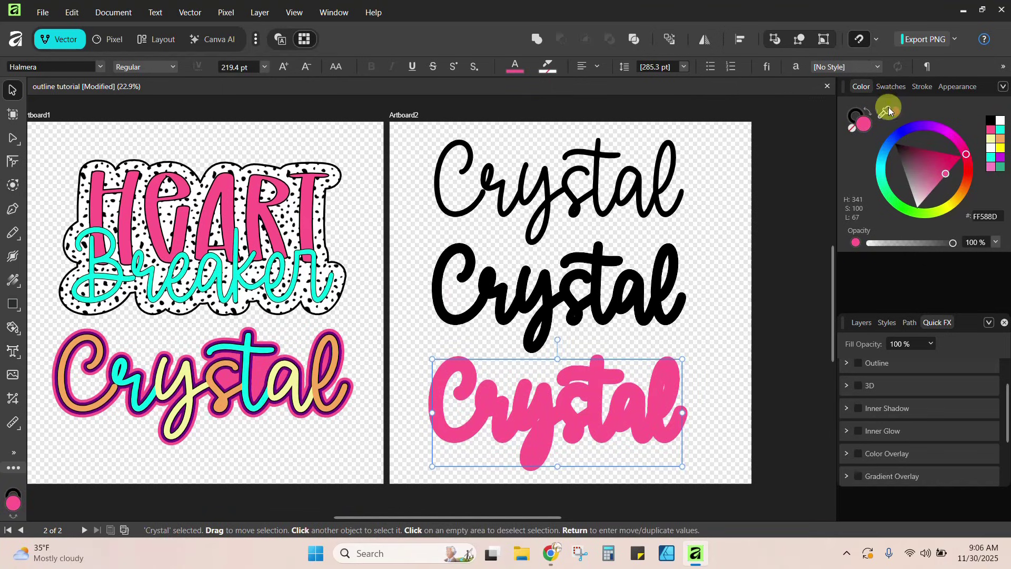
{"action": "left_click_drag", "start_coordinate": [885, 112], "coordinate": [260, 374]}
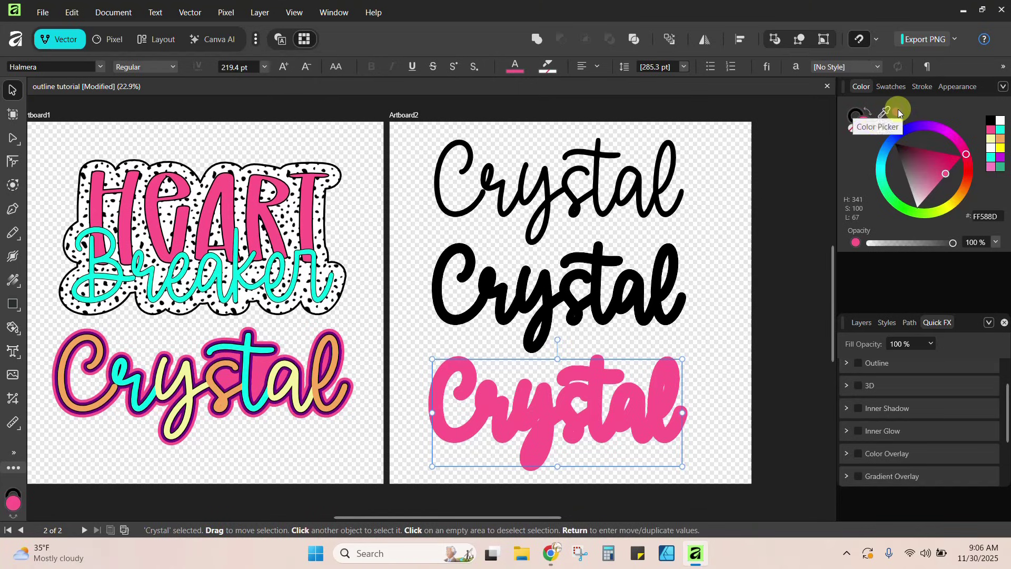
{"action": "left_click", "coordinate": [696, 340]}
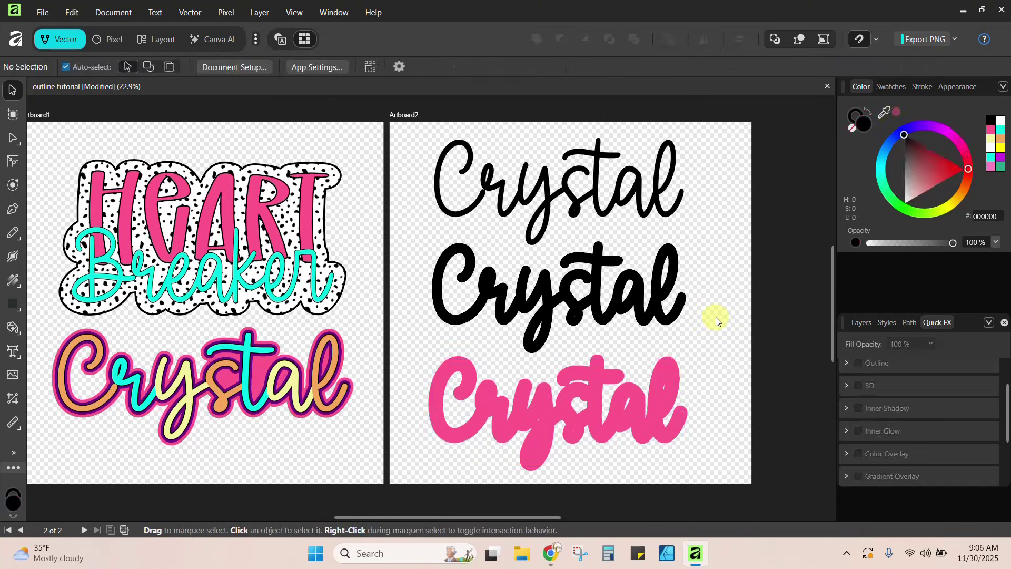
{"action": "left_click", "coordinate": [650, 368]}
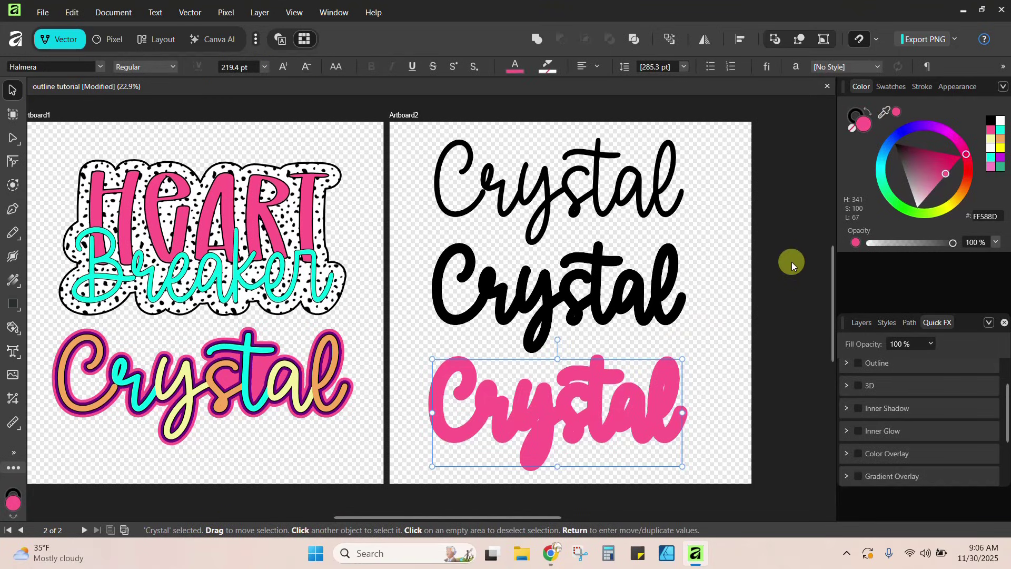
{"action": "left_click", "coordinate": [721, 407]}
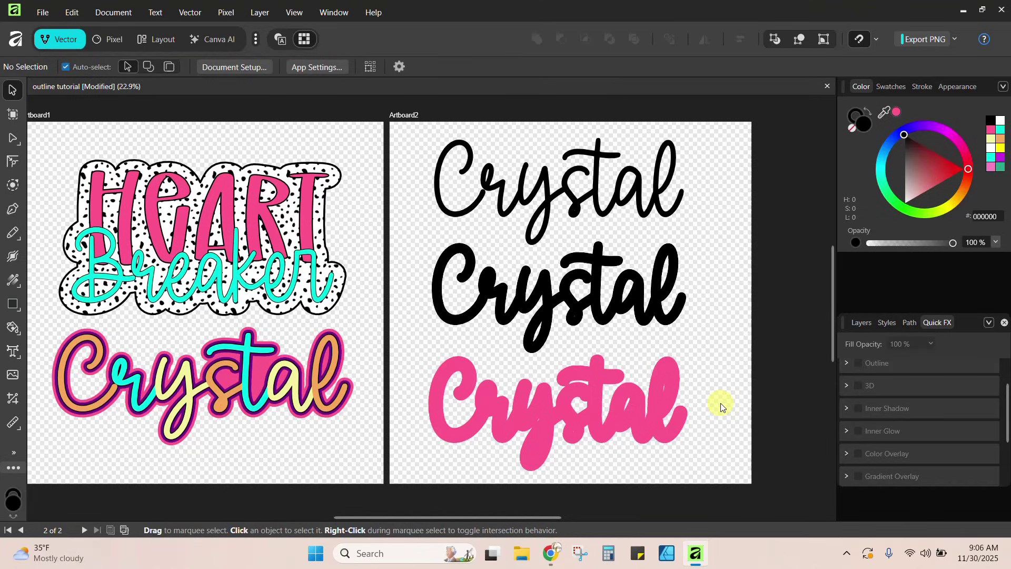
{"action": "left_click", "coordinate": [657, 418]}
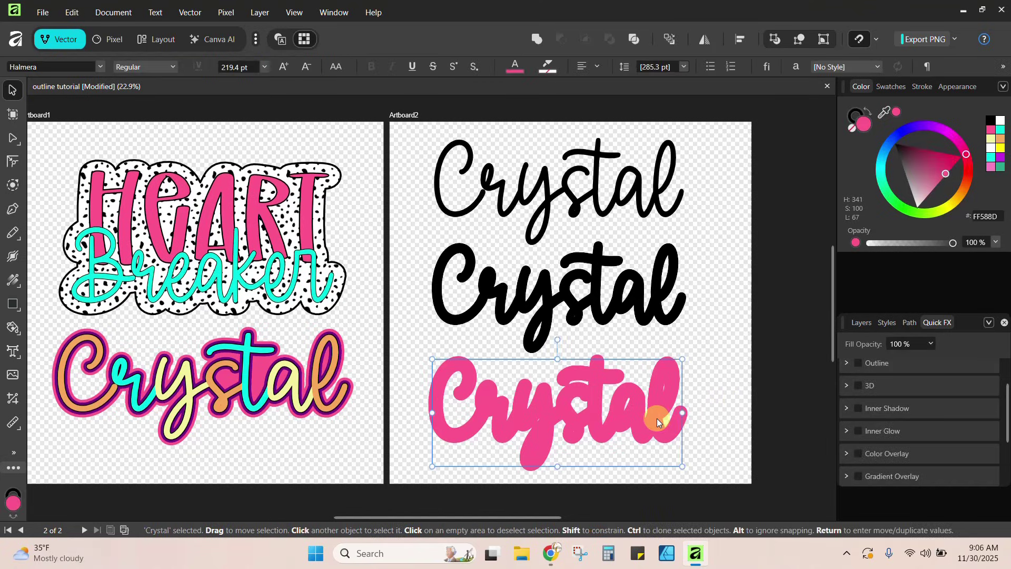
- Recolour the bold black Crystal dark purple 710985 sampled from Artboard1's design
{"action": "left_click", "coordinate": [573, 291]}
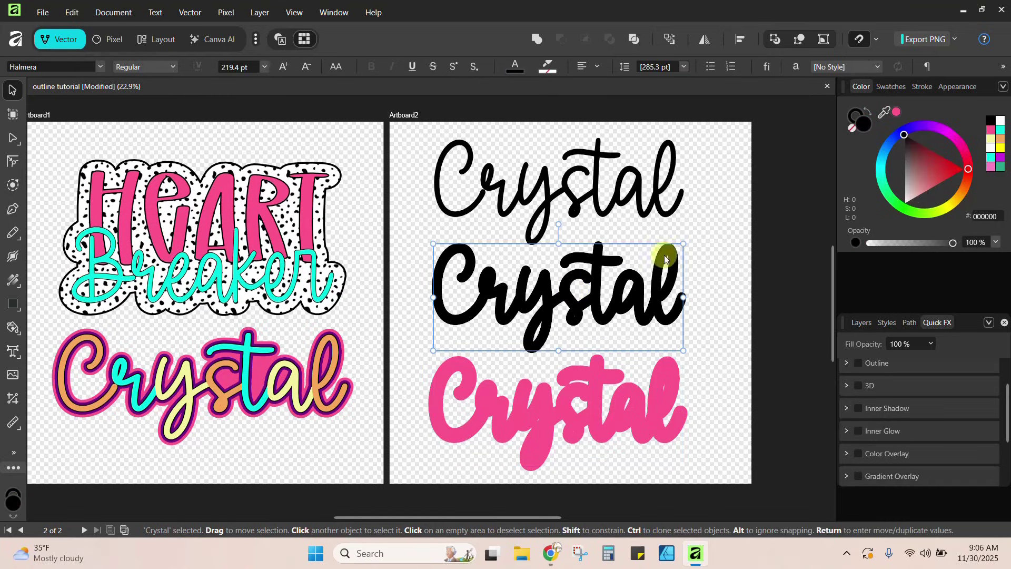
{"action": "left_click", "coordinate": [1000, 156]}
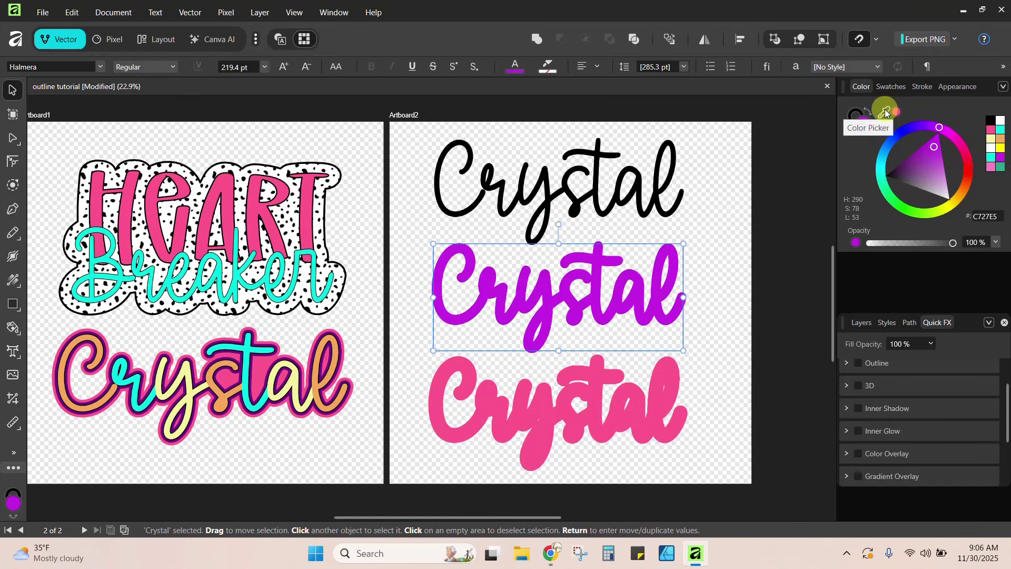
{"action": "left_click_drag", "start_coordinate": [884, 111], "coordinate": [284, 355]}
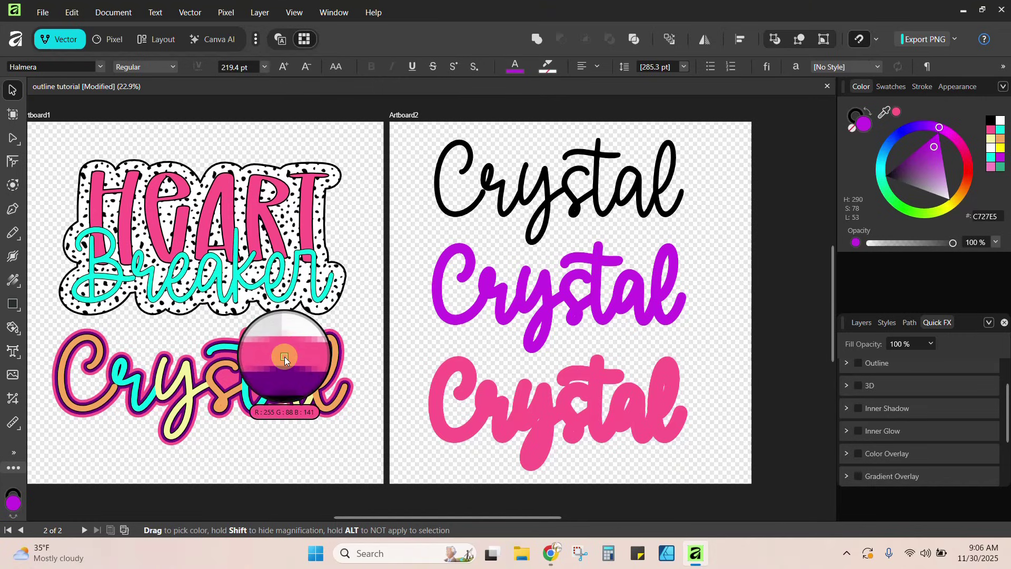
{"action": "left_click_drag", "start_coordinate": [284, 356], "coordinate": [285, 358]}
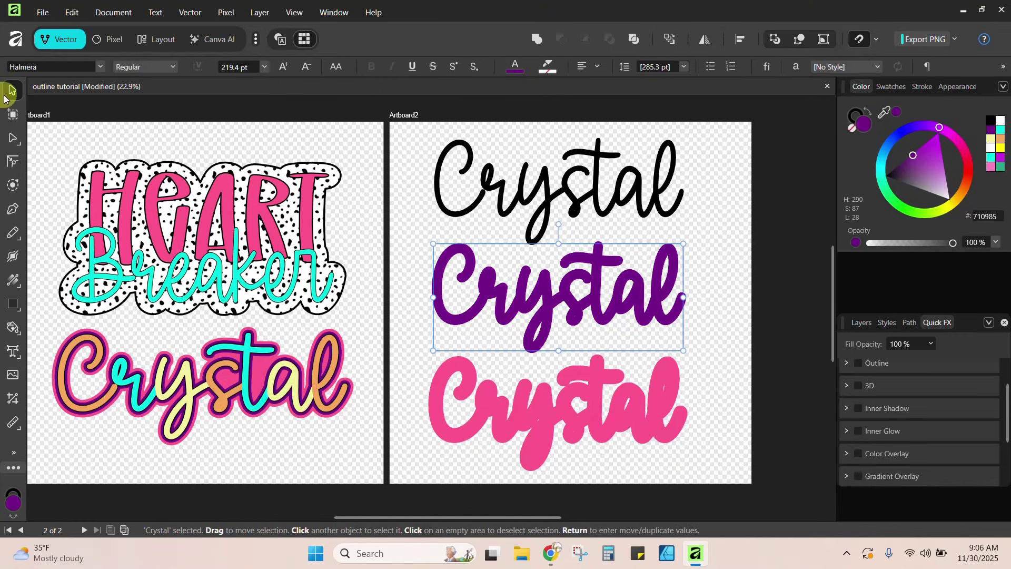
{"action": "left_click", "coordinate": [728, 254]}
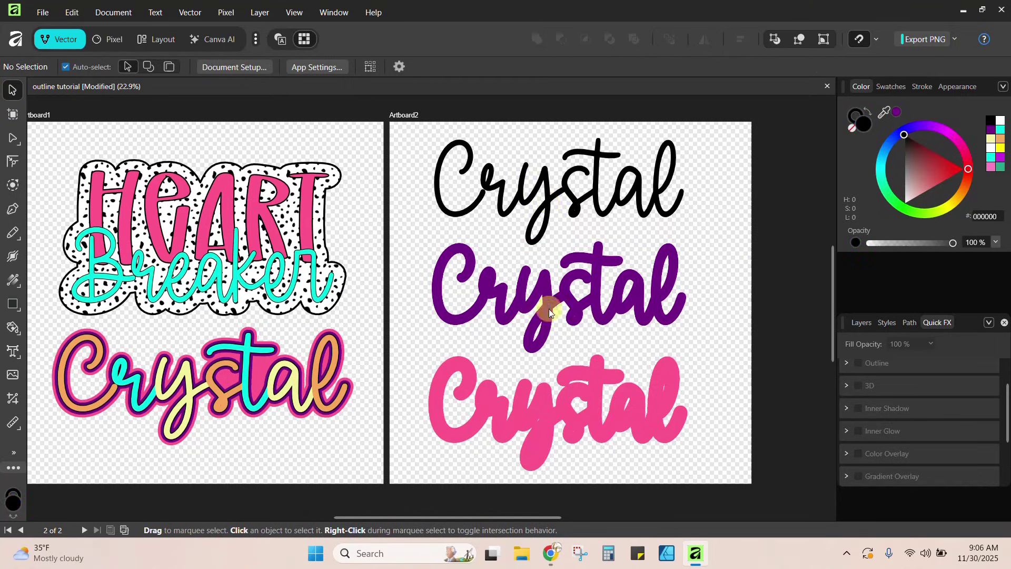
- Stack the purple Crystal over the pink one, move the pair up, and centre them both ways
{"action": "left_click_drag", "start_coordinate": [543, 331], "coordinate": [544, 401]}
{"action": "left_click", "coordinate": [580, 291]}
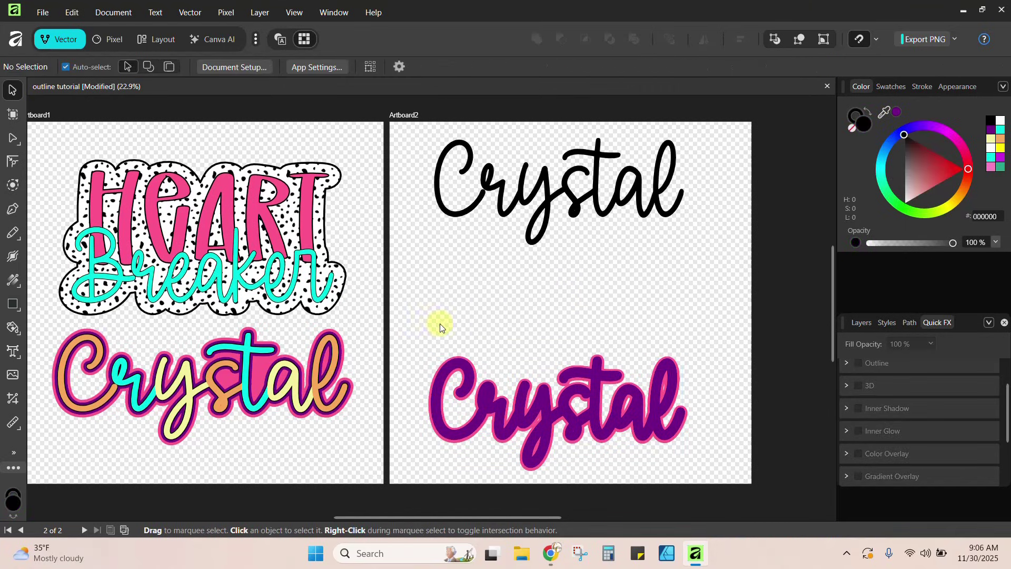
{"action": "left_click_drag", "start_coordinate": [414, 316], "coordinate": [778, 490]}
{"action": "left_click_drag", "start_coordinate": [599, 412], "coordinate": [598, 340]}
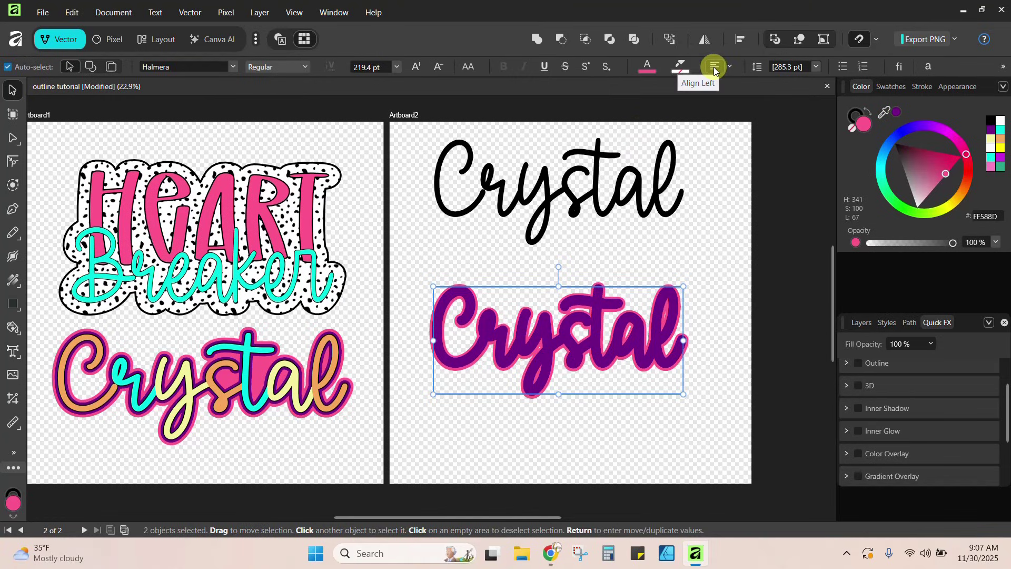
{"action": "left_click", "coordinate": [740, 40]}
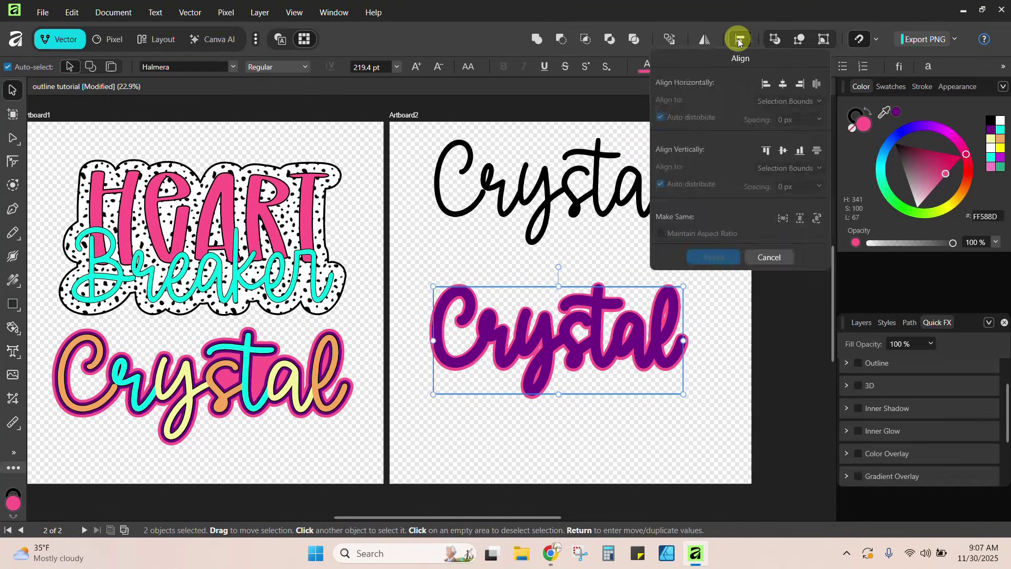
{"action": "left_click", "coordinate": [782, 83]}
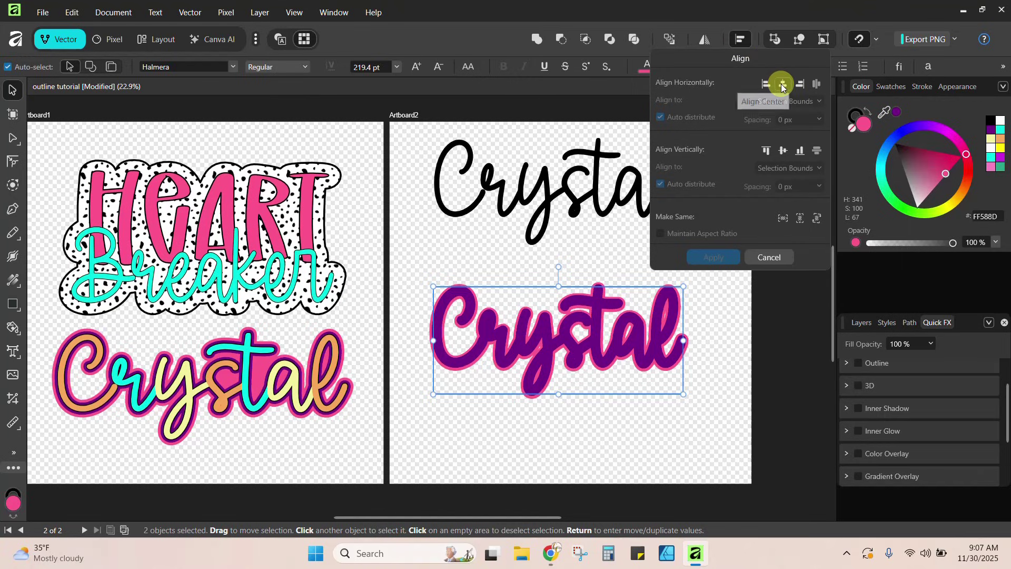
{"action": "left_click", "coordinate": [783, 150]}
{"action": "left_click", "coordinate": [713, 257]}
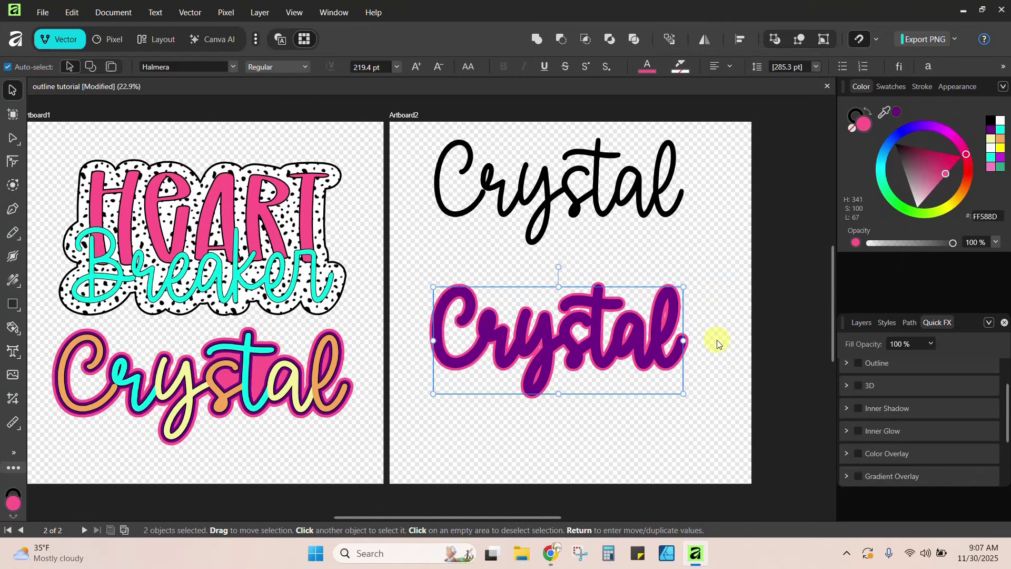
{"action": "left_click", "coordinate": [717, 344]}
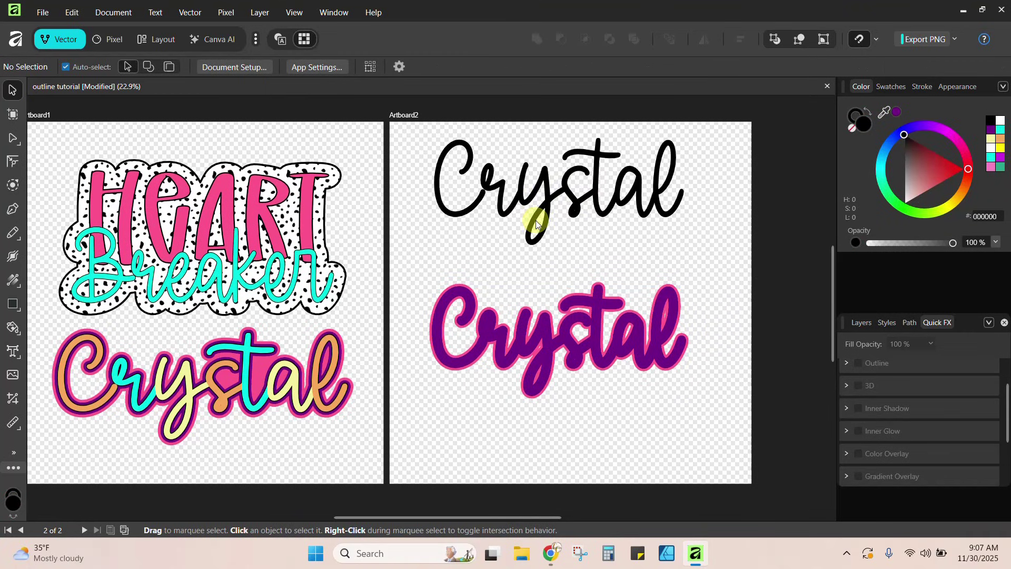
- Try swatch colours on the thin script Crystal, settling on orange F7A85A
{"action": "left_click", "coordinate": [549, 188]}
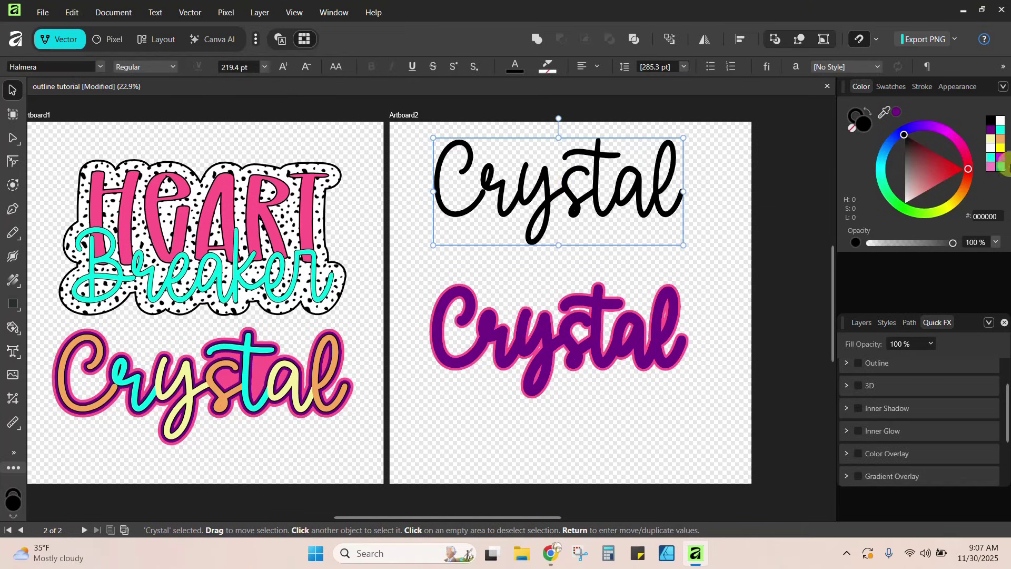
{"action": "left_click", "coordinate": [998, 158]}
{"action": "left_click", "coordinate": [1000, 129]}
{"action": "left_click", "coordinate": [991, 139]}
- Set the thin Crystal back to orange and convert it to curves
{"action": "left_click", "coordinate": [999, 120]}
{"action": "left_click", "coordinate": [1001, 139]}
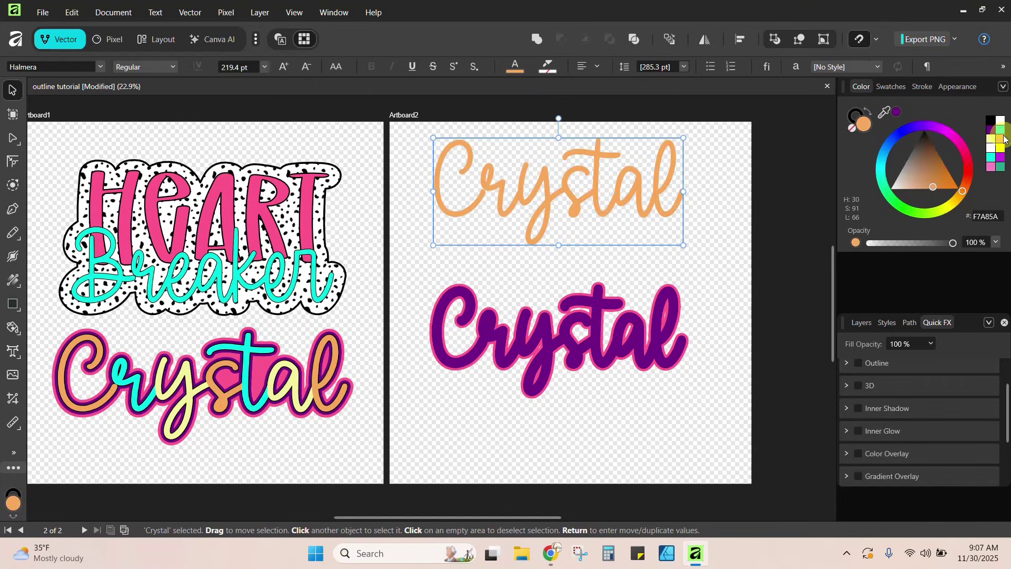
{"action": "right_click", "coordinate": [549, 194]}
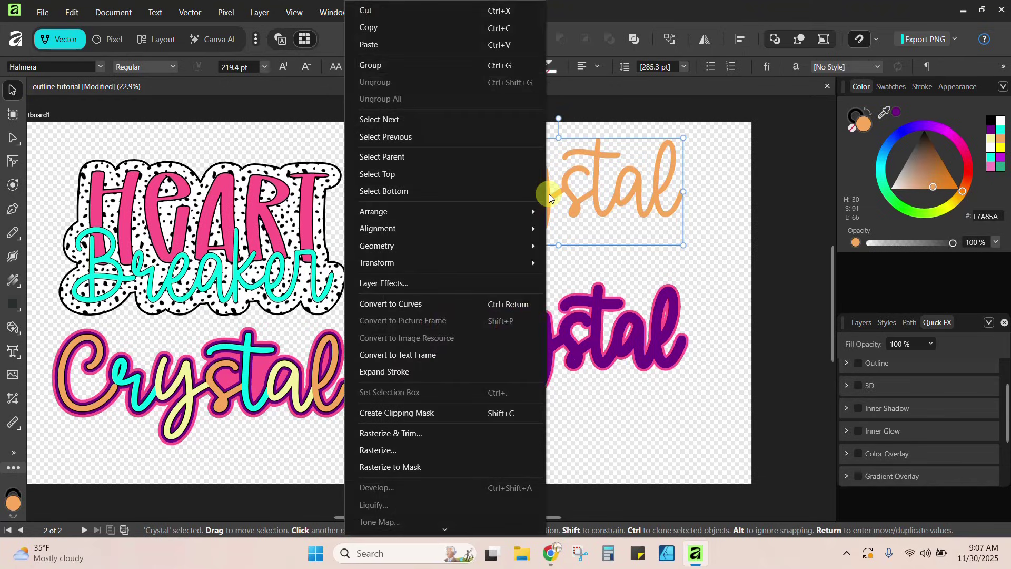
{"action": "left_click", "coordinate": [413, 304]}
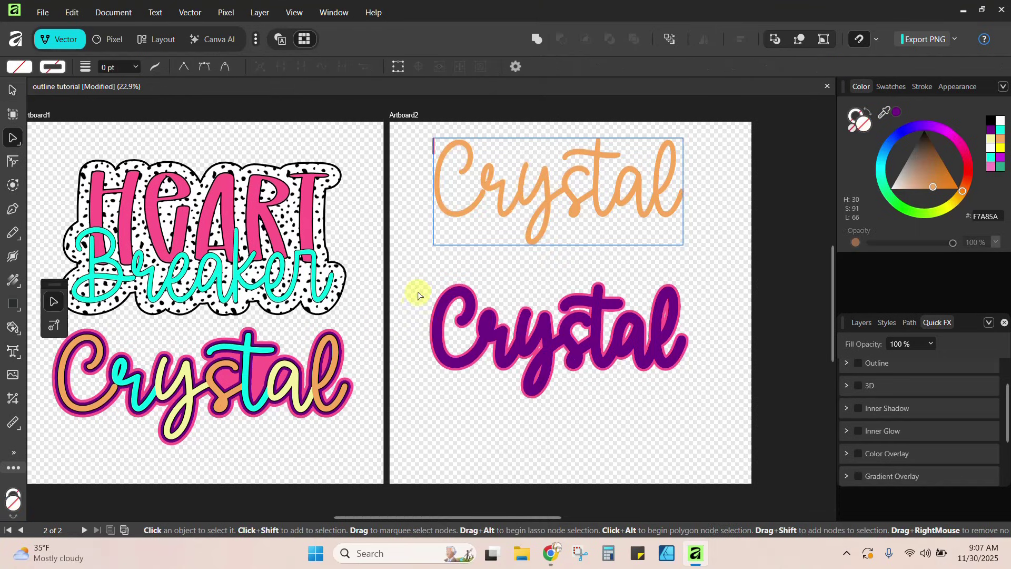
- Colour the r and t letters aqua and the y and a pale yellow F5F39C
{"action": "left_click", "coordinate": [854, 324]}
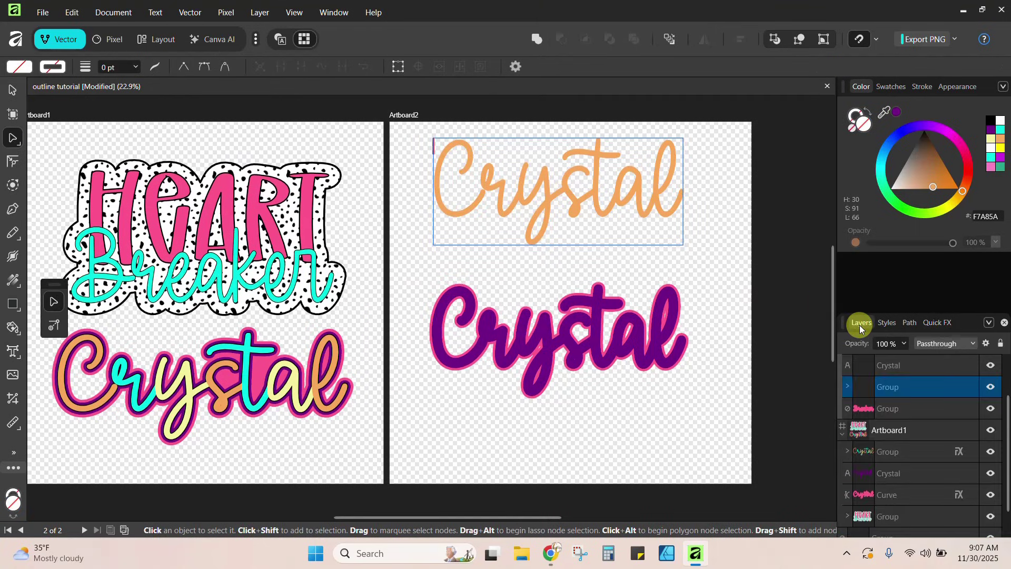
{"action": "left_click", "coordinate": [847, 388]}
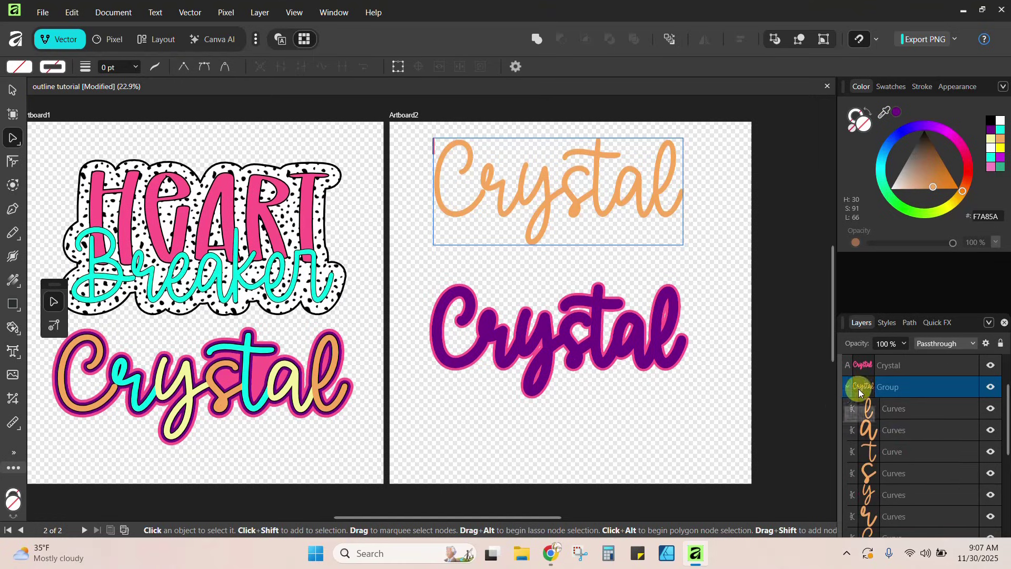
{"action": "scroll", "coordinate": [915, 423], "scroll_direction": "down", "scroll_amount": 2}
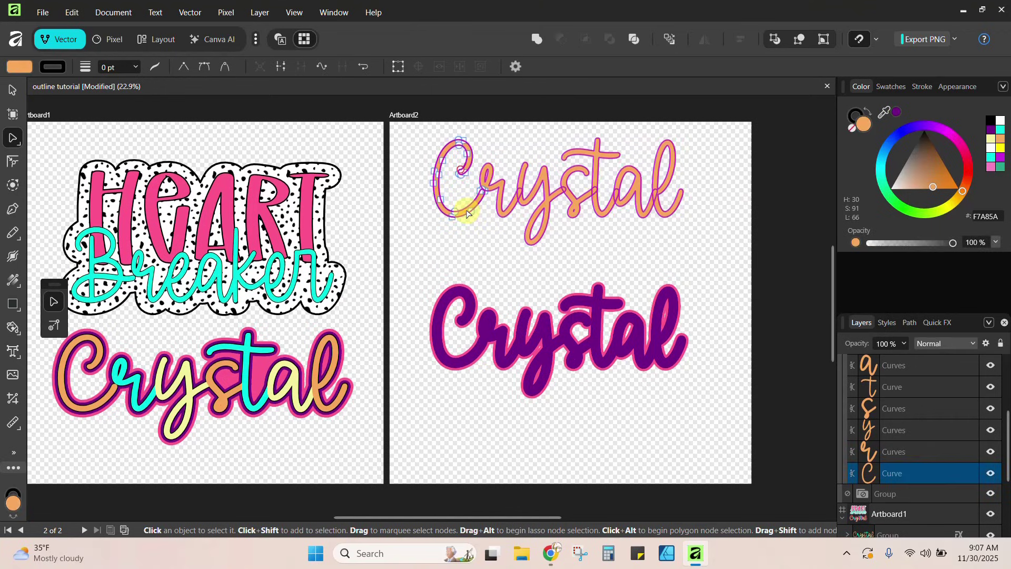
{"action": "left_click", "coordinate": [492, 200]}
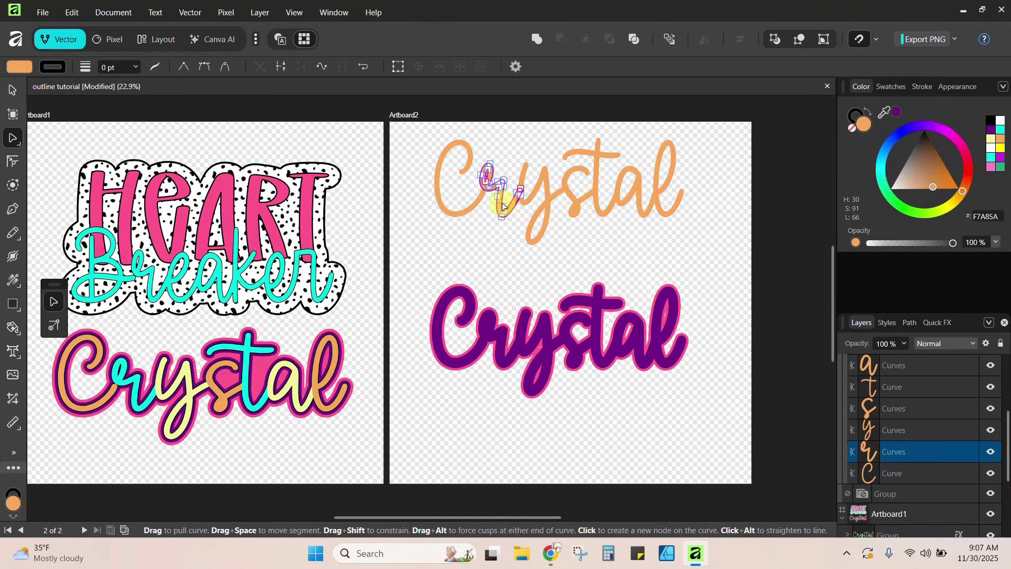
{"action": "left_click", "coordinate": [994, 160]}
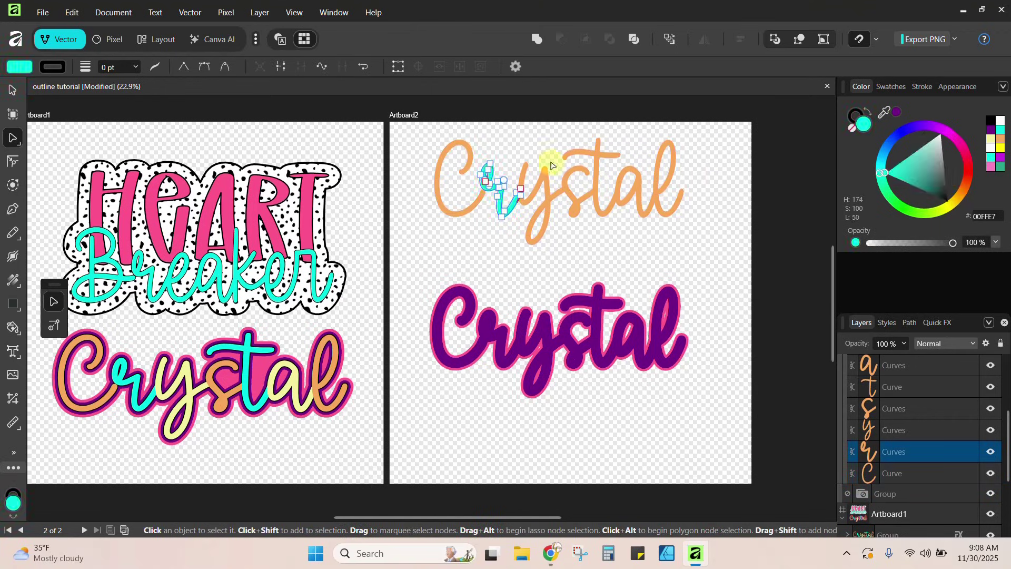
{"action": "left_click", "coordinate": [547, 198]}
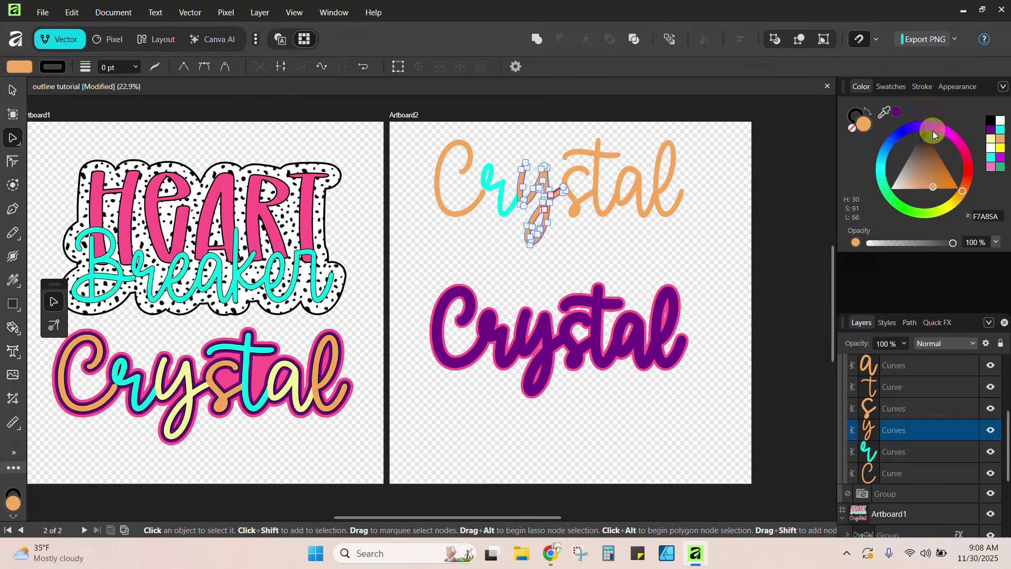
{"action": "left_click", "coordinate": [990, 138]}
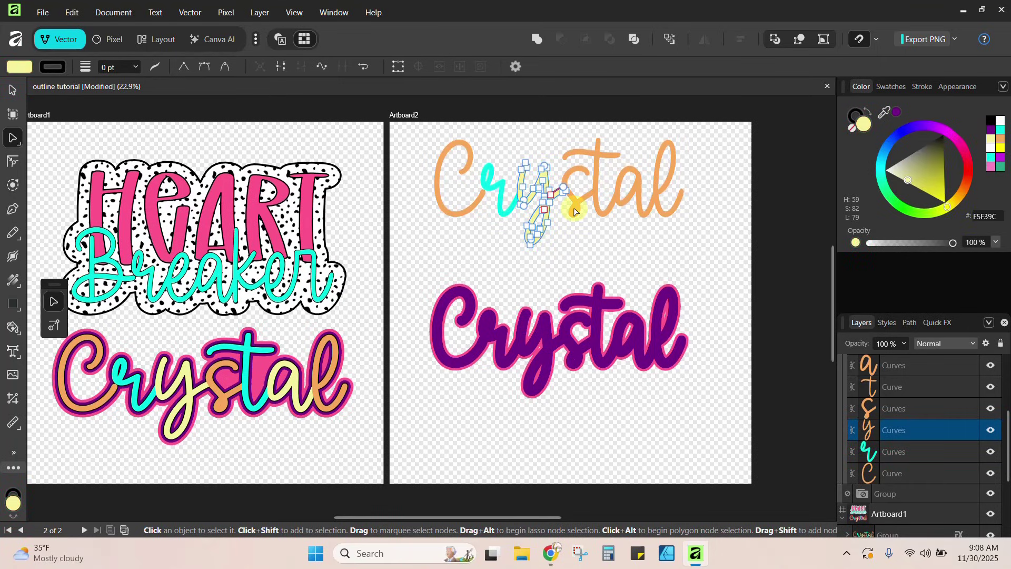
{"action": "left_click", "coordinate": [598, 190]}
{"action": "left_click", "coordinate": [990, 158]}
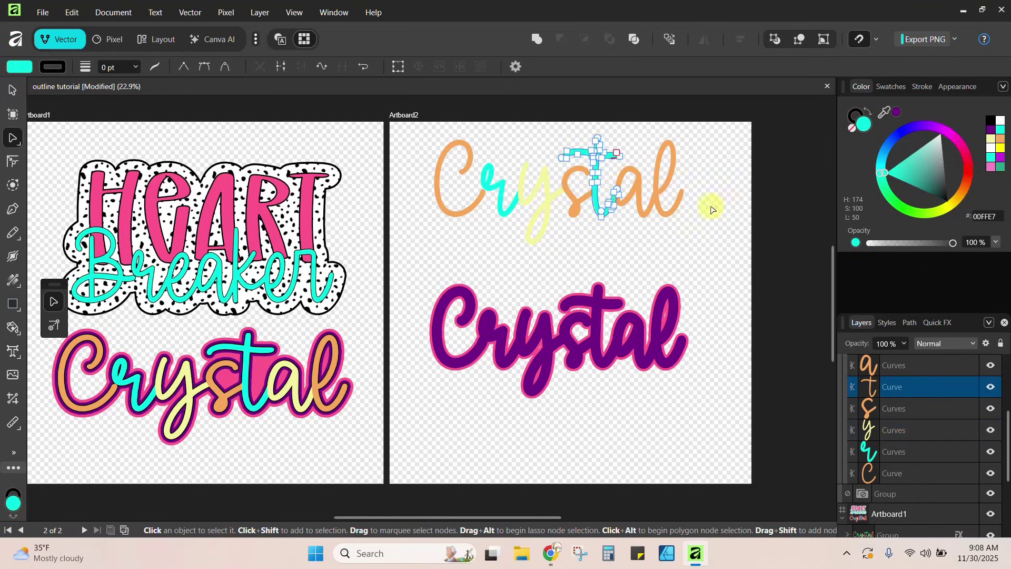
{"action": "left_click", "coordinate": [653, 206]}
{"action": "left_click", "coordinate": [989, 139]}
{"action": "left_click", "coordinate": [730, 245]}
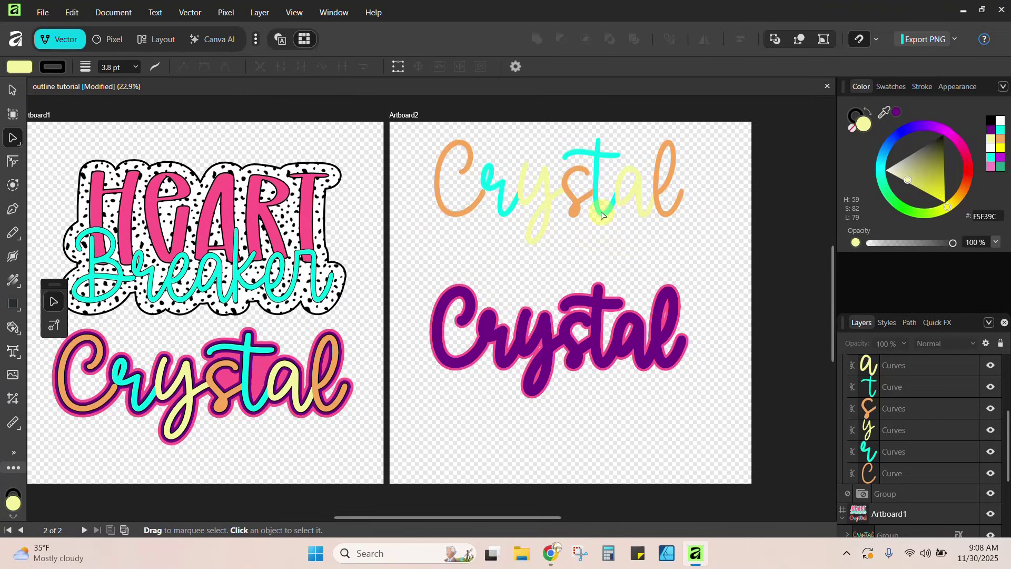
- Move the multicoloured Crystal group down onto the purple and pink outline stack
{"action": "left_click", "coordinate": [15, 93]}
{"action": "left_click", "coordinate": [470, 155]}
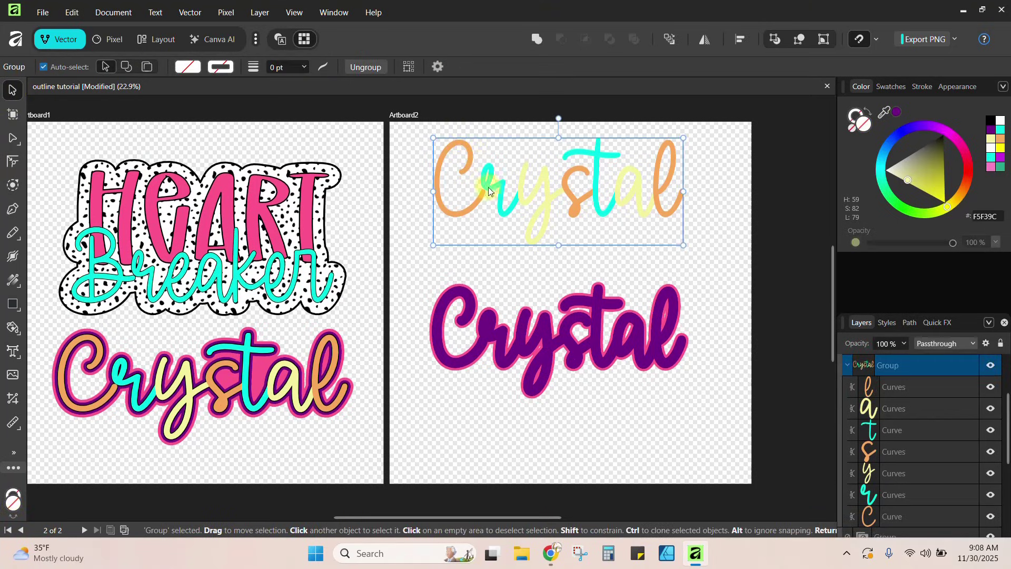
{"action": "left_click_drag", "start_coordinate": [499, 190], "coordinate": [500, 336]}
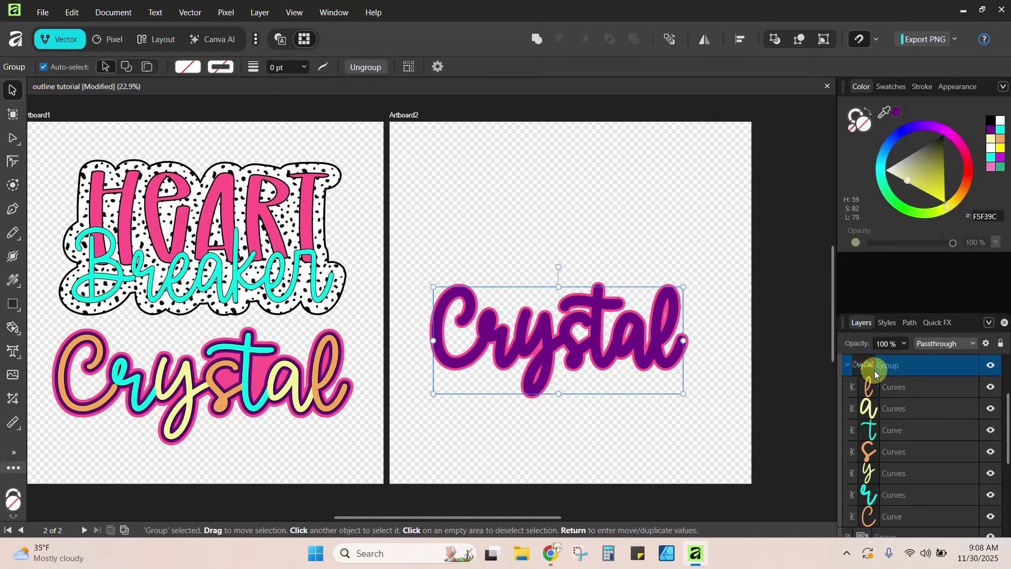
- Raise the multicoloured Crystal layer to the top so it shows in front of the outlines
{"action": "left_click", "coordinate": [847, 368]}
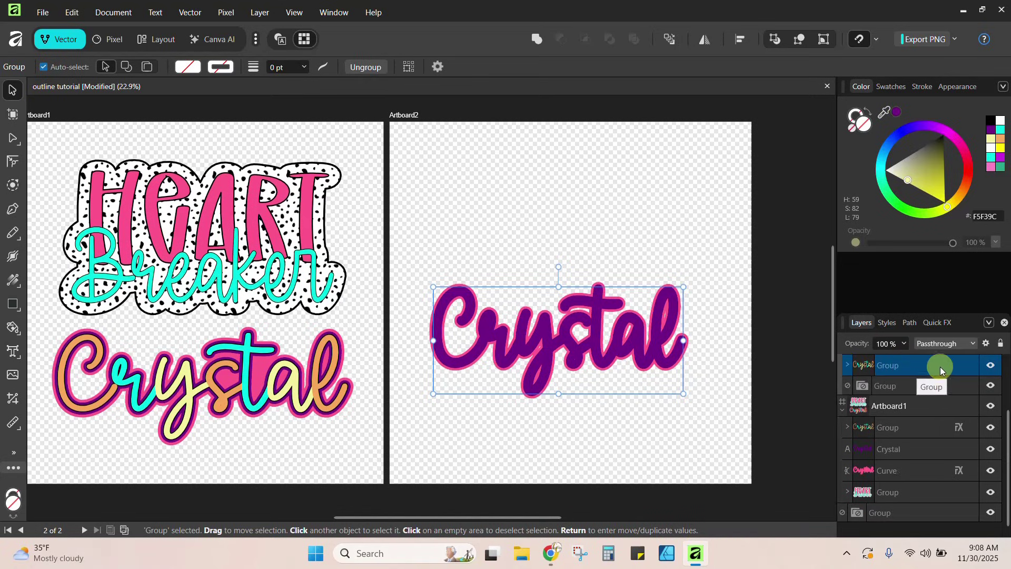
{"action": "scroll", "coordinate": [933, 368], "scroll_direction": "up", "scroll_amount": 2}
{"action": "left_click_drag", "start_coordinate": [934, 360], "coordinate": [931, 357]}
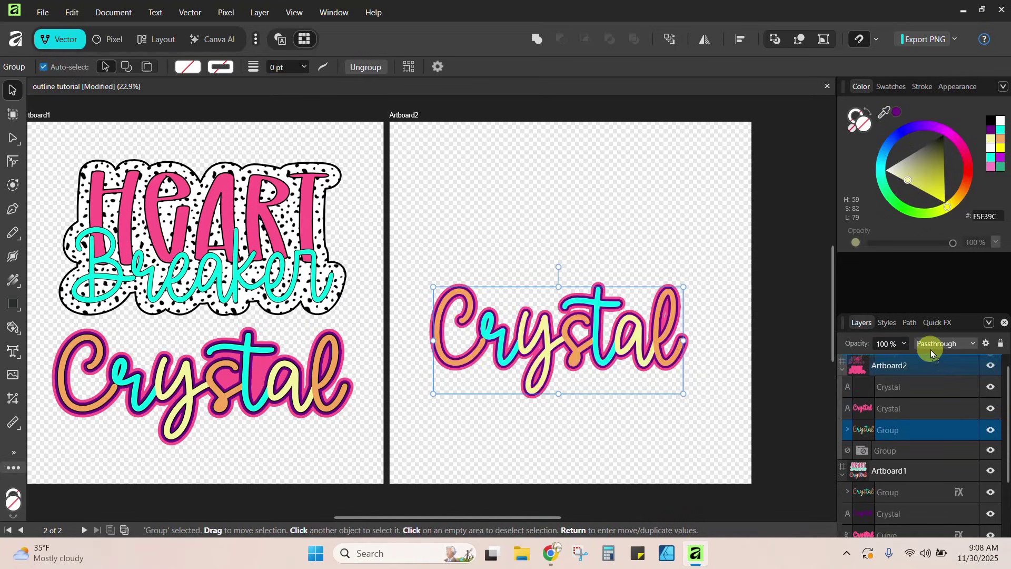
{"action": "left_click", "coordinate": [658, 225]}
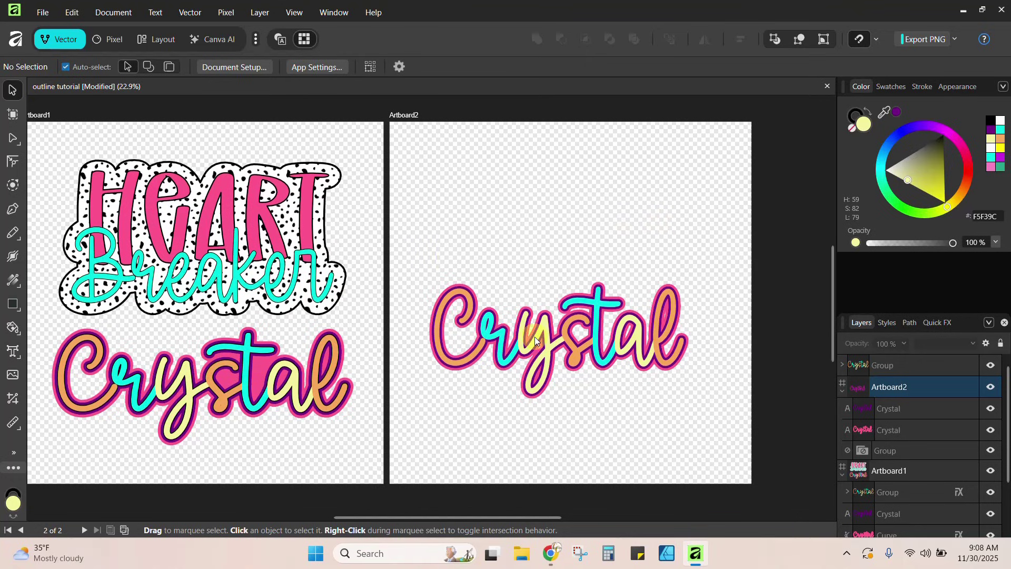
{"action": "left_click", "coordinate": [503, 337]}
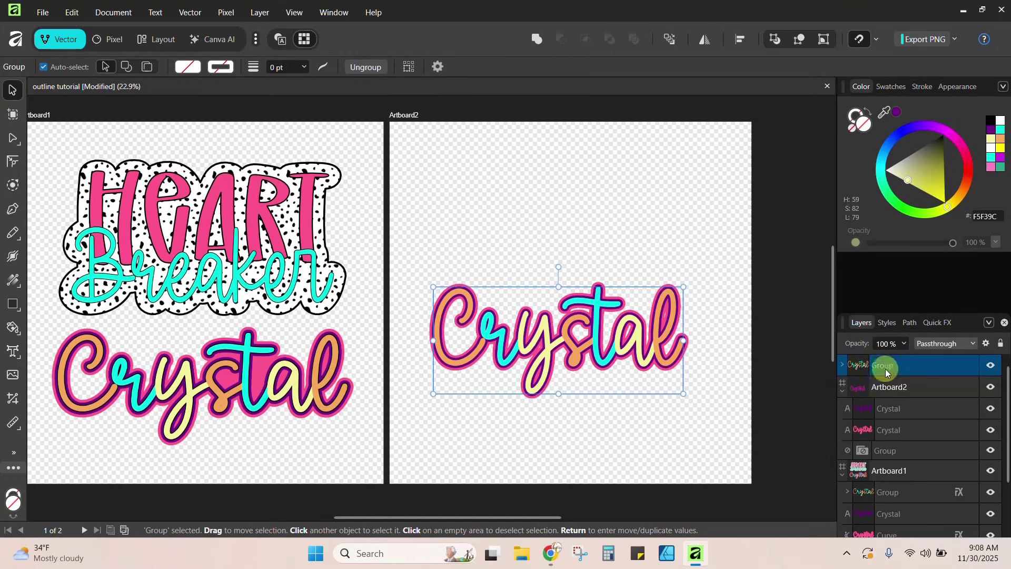
- Add a black Quick FX Outline at 8.9 px radius to the multicoloured Crystal group
{"action": "left_click", "coordinate": [935, 324]}
{"action": "left_click", "coordinate": [858, 363]}
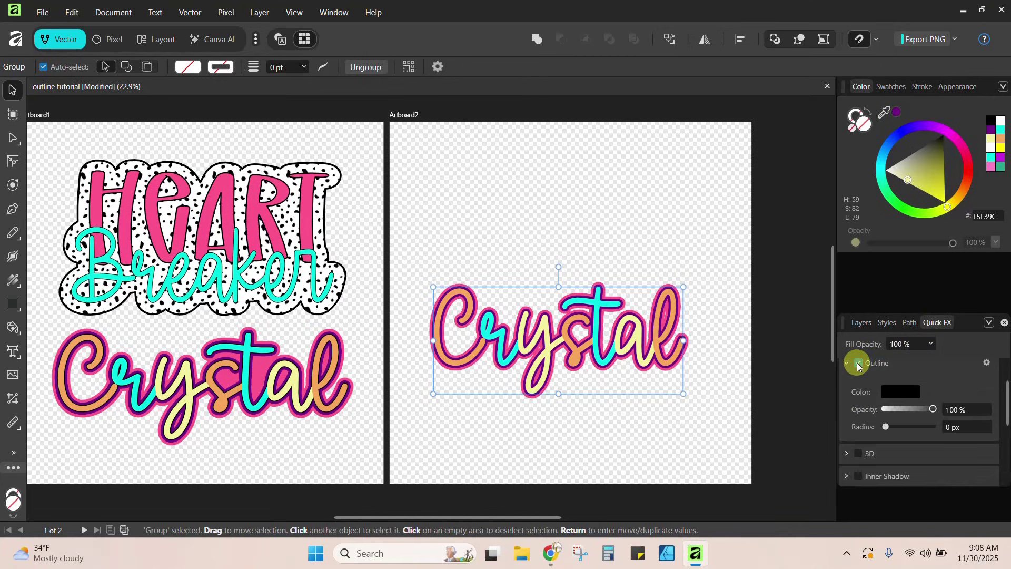
{"action": "left_click_drag", "start_coordinate": [885, 424], "coordinate": [888, 424]}
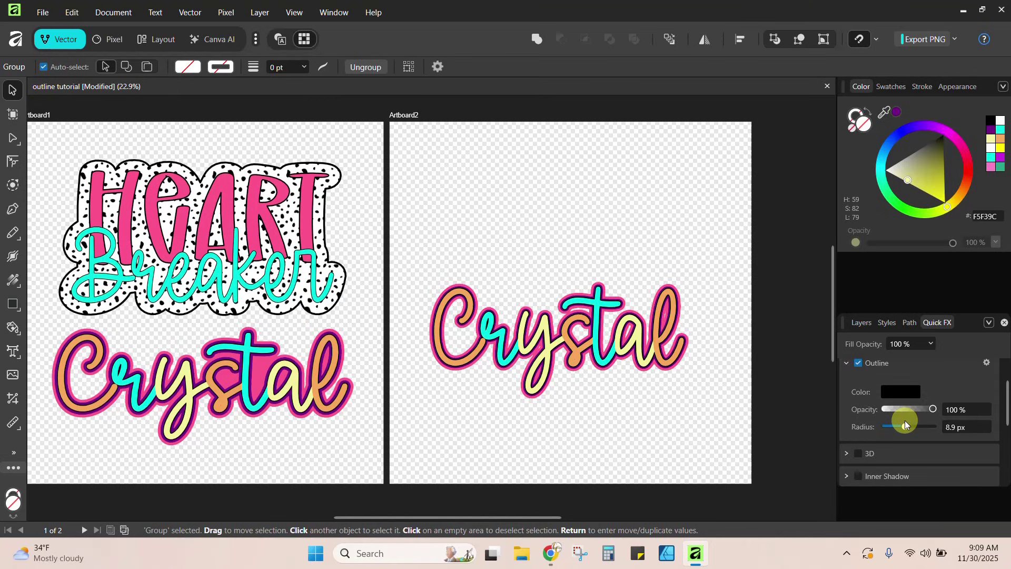
{"action": "left_click_drag", "start_coordinate": [904, 424], "coordinate": [904, 424]}
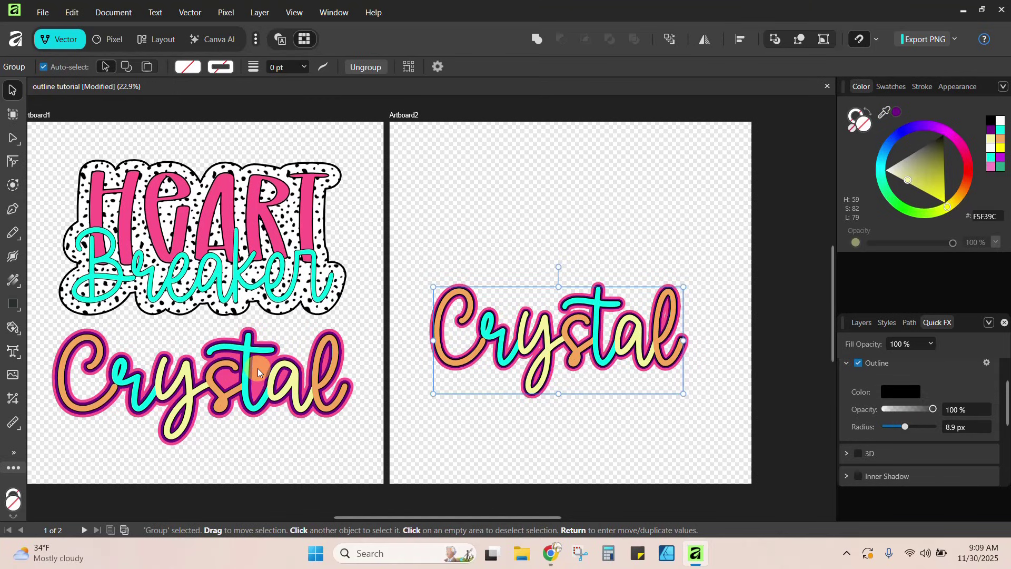
{"action": "left_click", "coordinate": [494, 438]}
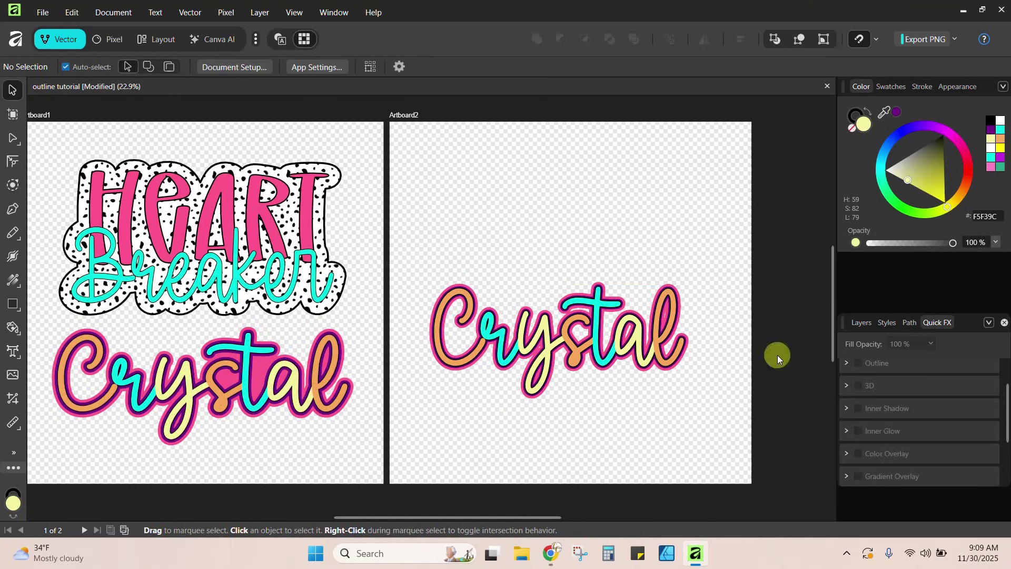
{"action": "left_click", "coordinate": [860, 322]}
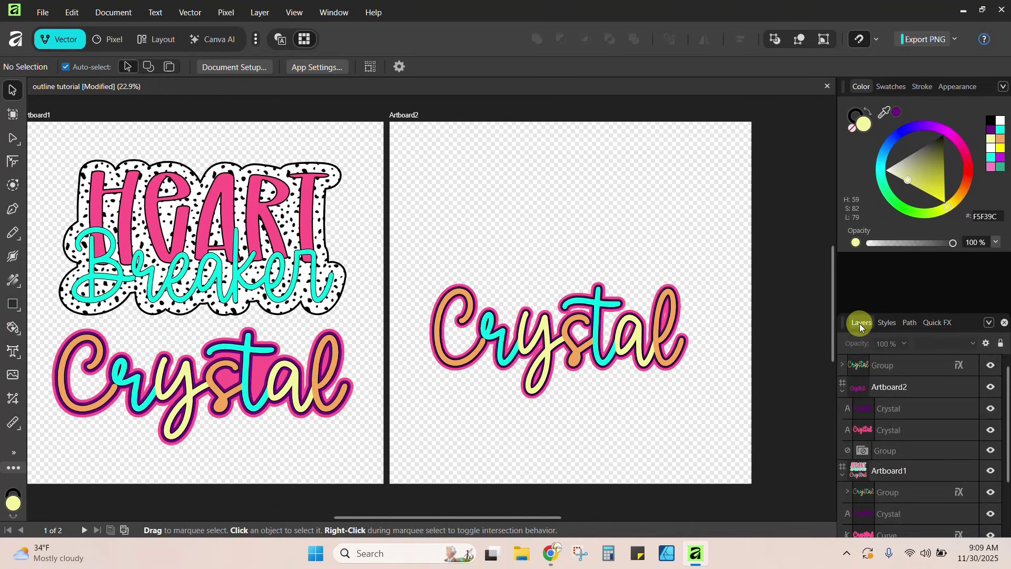
- Select the pink Crystal copy and give it a 55 px contour
{"action": "left_click", "coordinate": [901, 431]}
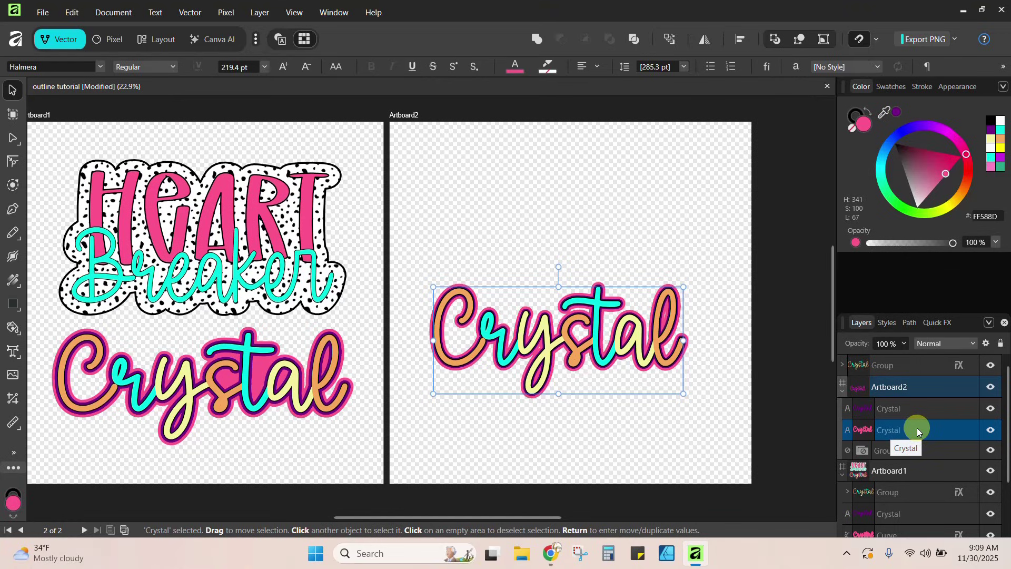
{"action": "right_click", "coordinate": [556, 311]}
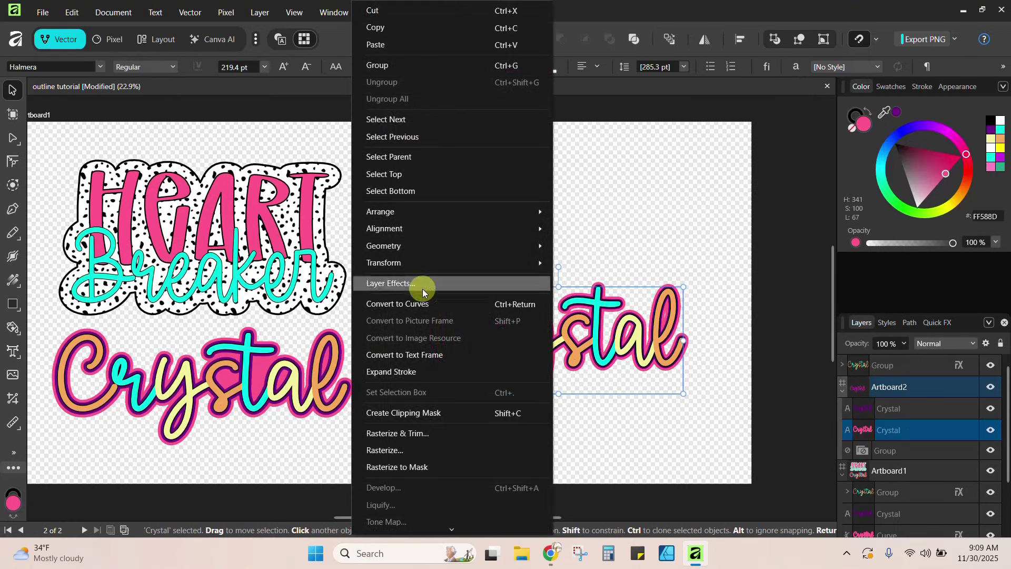
{"action": "left_click", "coordinate": [12, 184]}
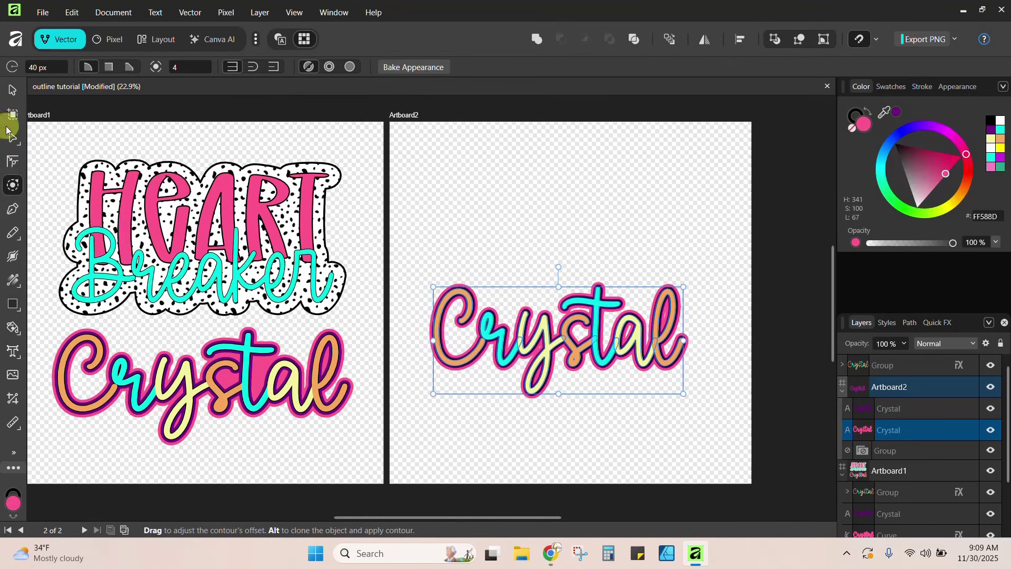
{"action": "left_click", "coordinate": [33, 67]}
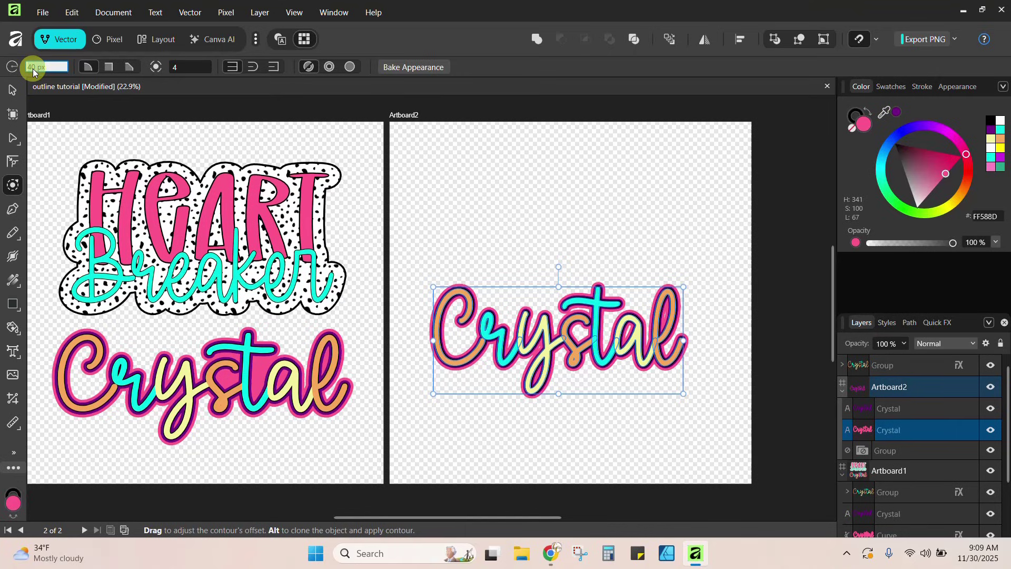
{"action": "type", "text": "55"}
{"action": "key", "text": "Return"}
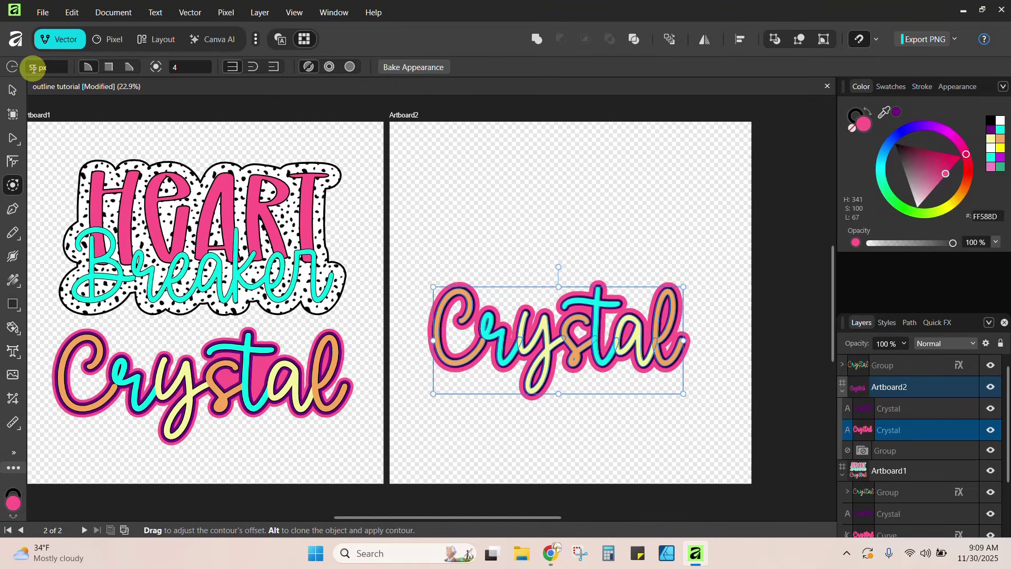
- Reduce the pink Crystal's contour offset to 50 px
{"action": "left_click", "coordinate": [34, 66]}
{"action": "type", "text": "50"}
{"action": "key", "text": "Return"}
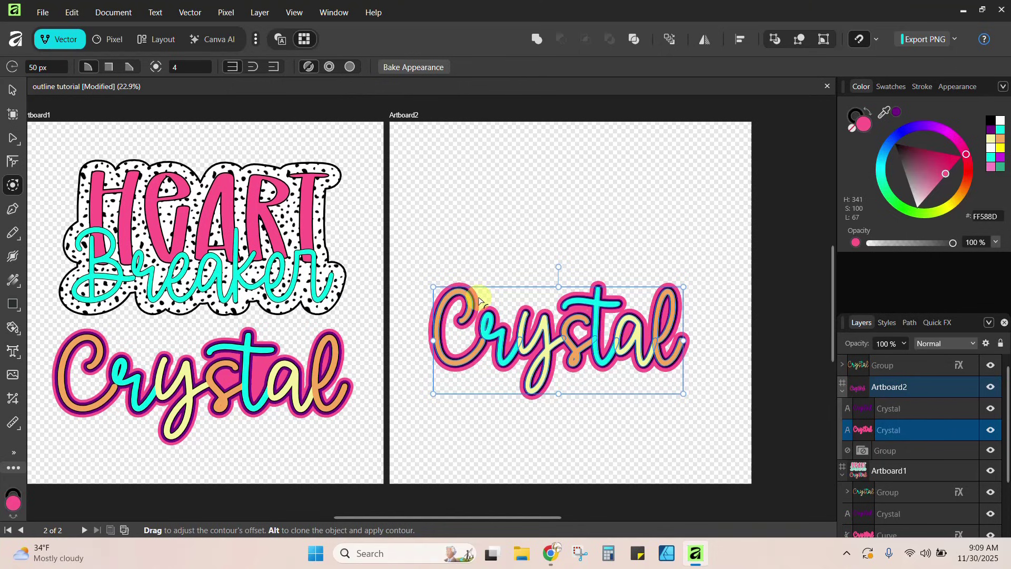
{"action": "left_click", "coordinate": [485, 245]}
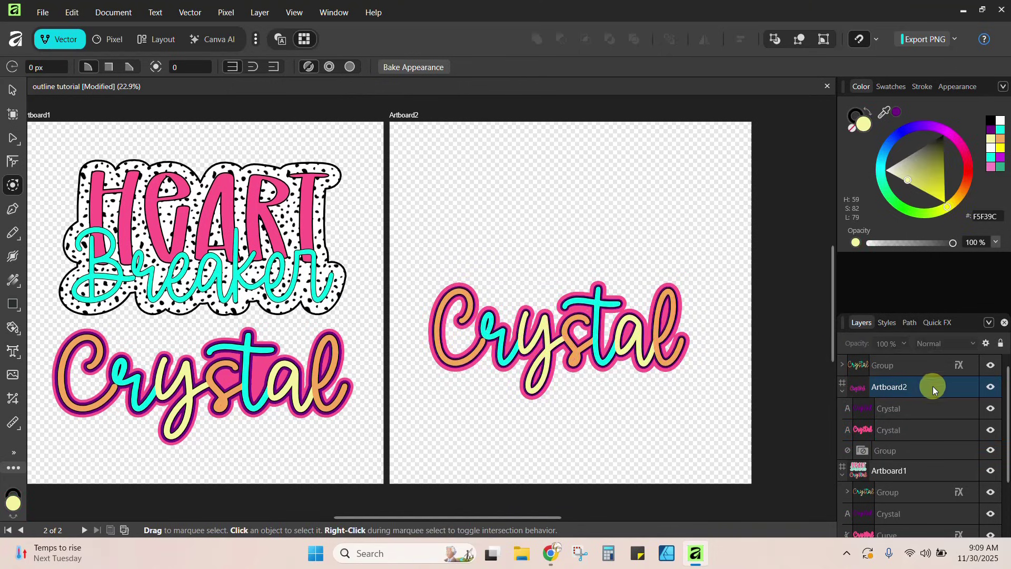
{"action": "left_click", "coordinate": [900, 431]}
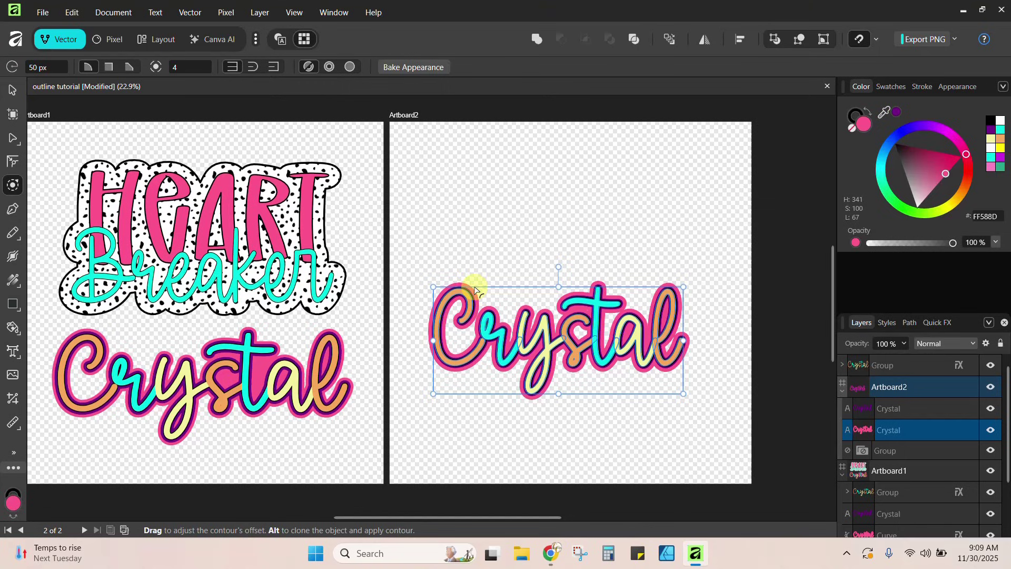
{"action": "left_click", "coordinate": [12, 90]}
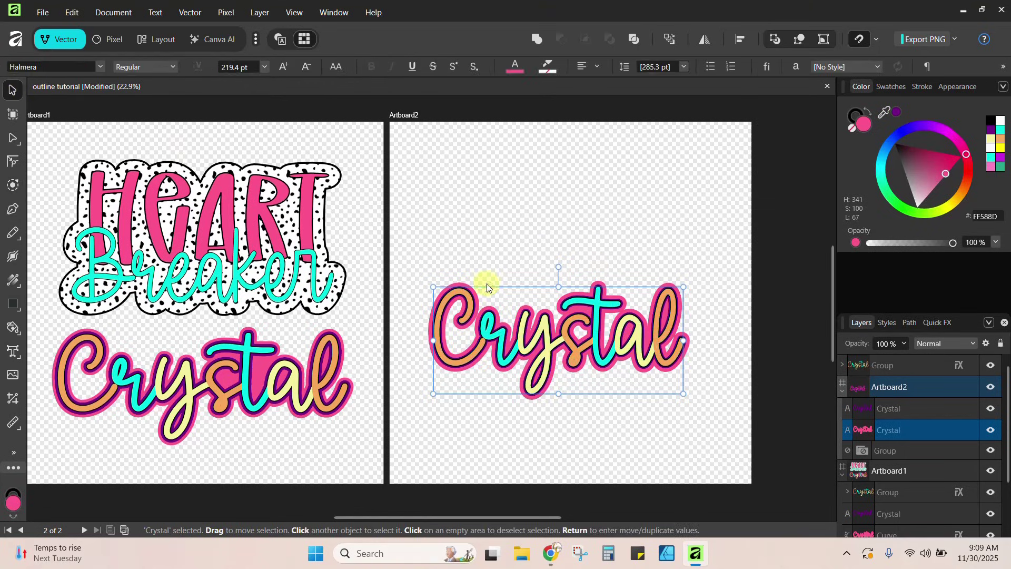
- Convert the pink Crystal contour text to curves
{"action": "left_click", "coordinate": [468, 295]}
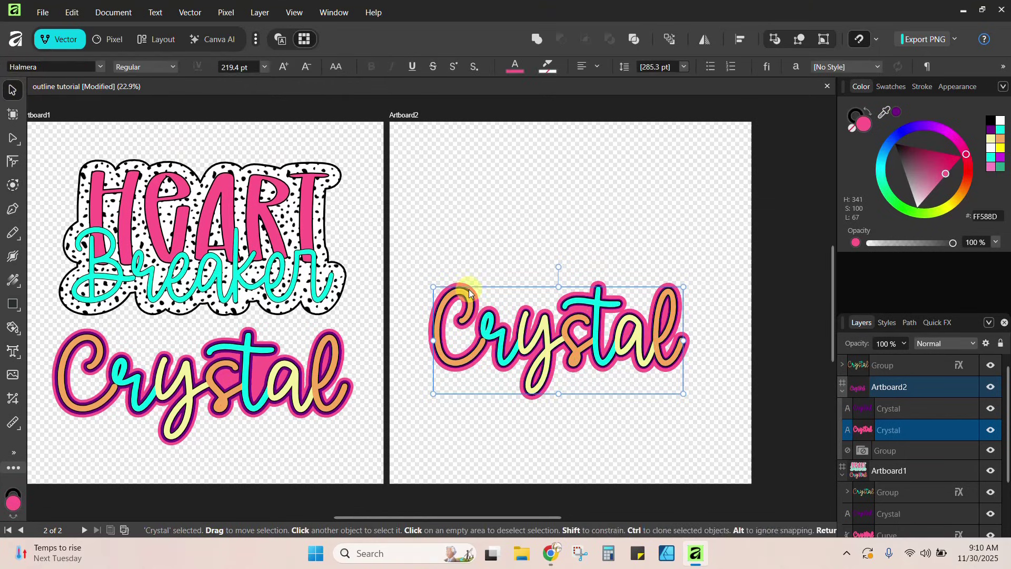
{"action": "right_click", "coordinate": [470, 293]}
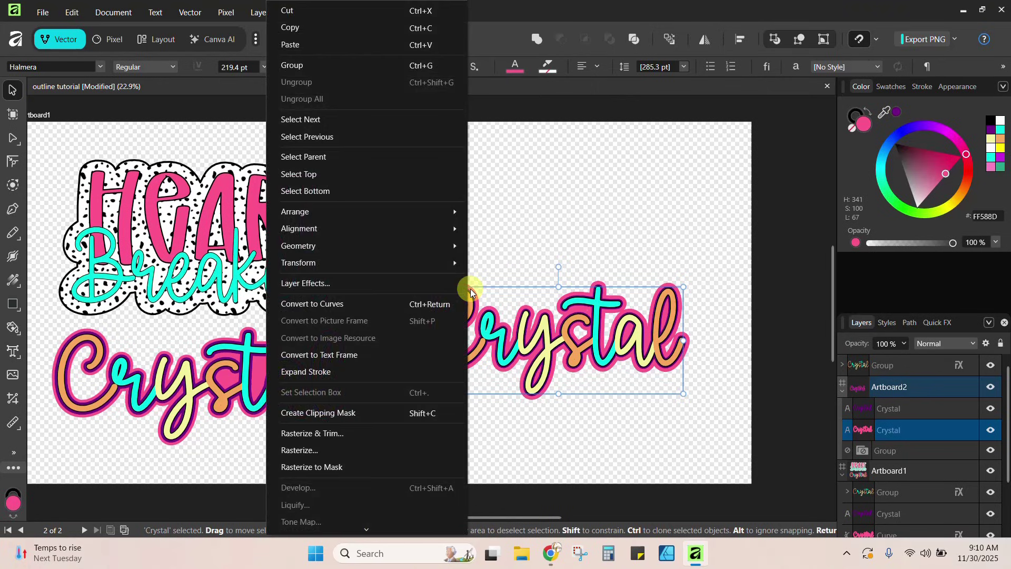
{"action": "left_click", "coordinate": [337, 308]}
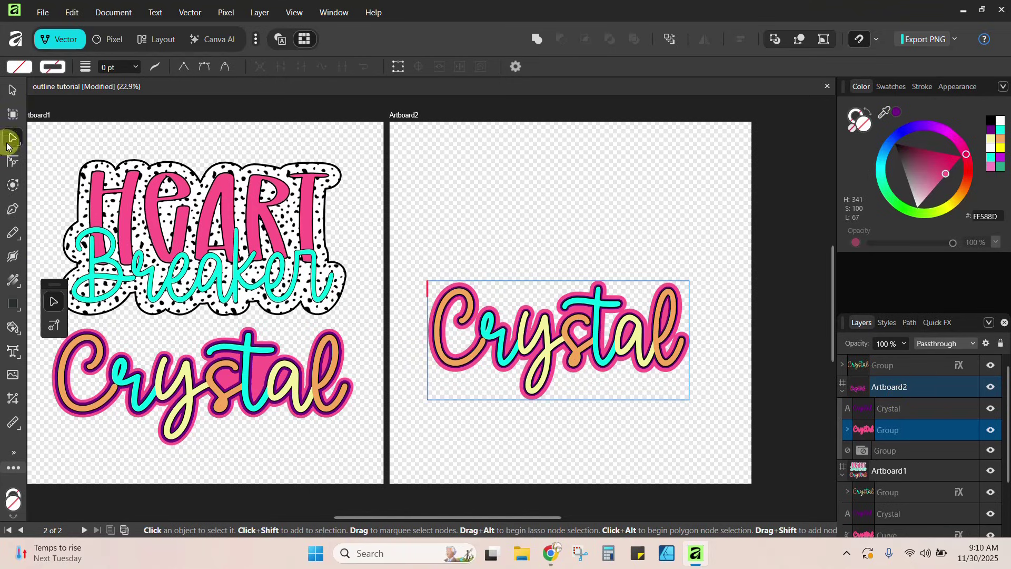
- Merge the converted pink Crystal letter curves into one shape with Add
{"action": "left_click", "coordinate": [462, 287]}
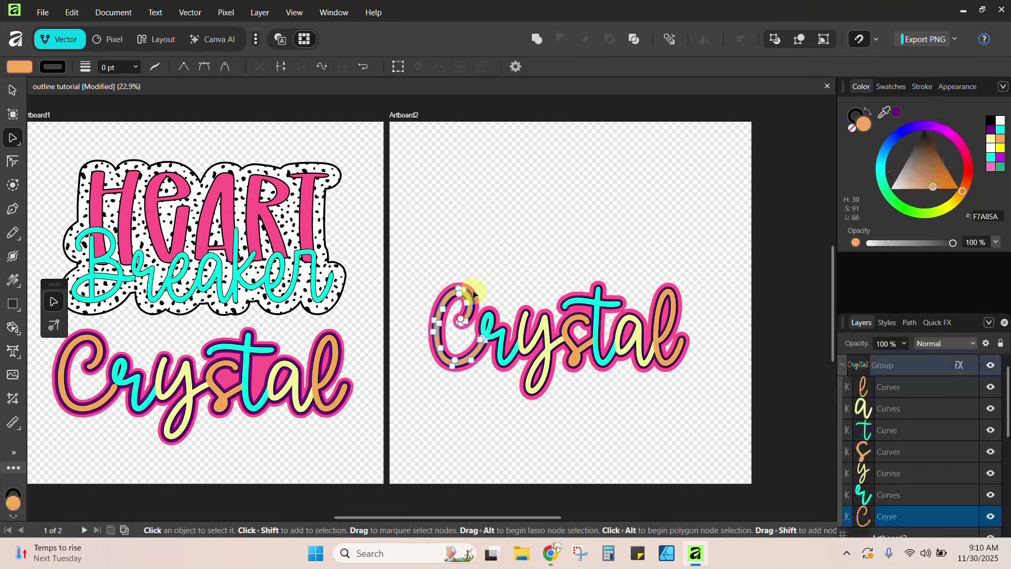
{"action": "left_click", "coordinate": [509, 312]}
{"action": "left_click", "coordinate": [526, 311]}
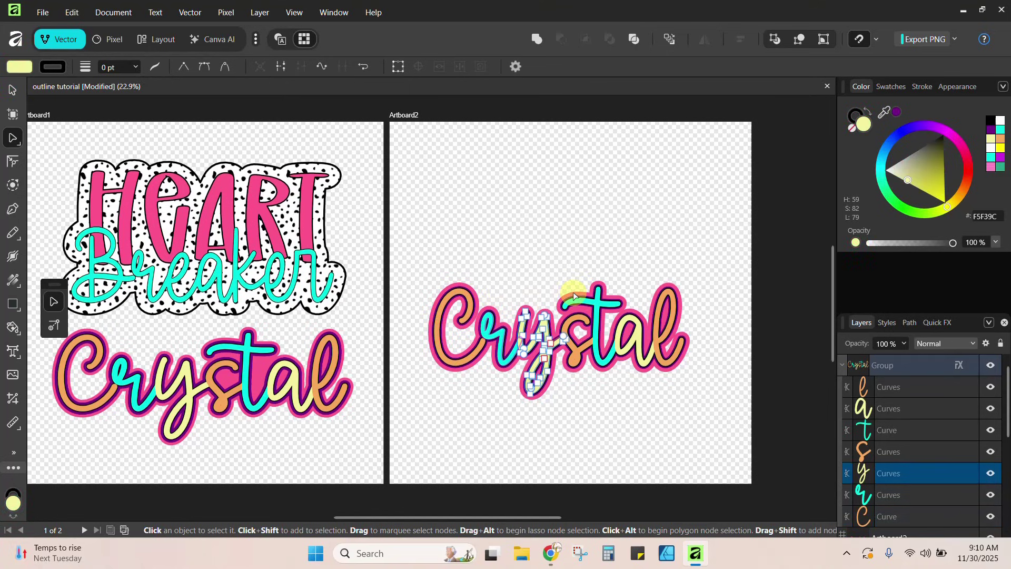
{"action": "left_click", "coordinate": [649, 284]}
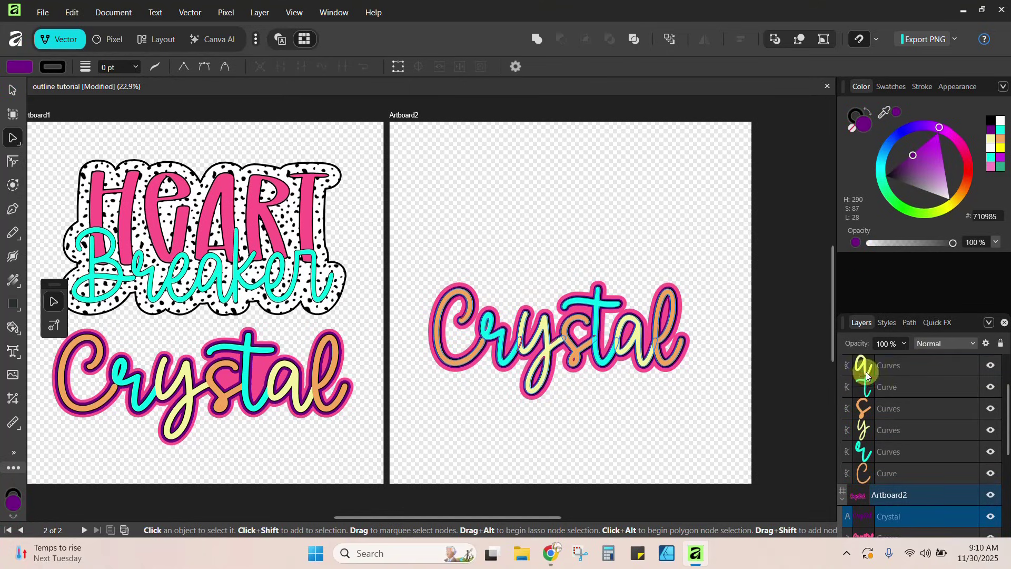
{"action": "scroll", "coordinate": [902, 388], "scroll_direction": "up", "scroll_amount": 2}
{"action": "scroll", "coordinate": [919, 394], "scroll_direction": "down", "scroll_amount": 6}
{"action": "scroll", "coordinate": [923, 398], "scroll_direction": "down", "scroll_amount": 4}
{"action": "left_click", "coordinate": [915, 363]}
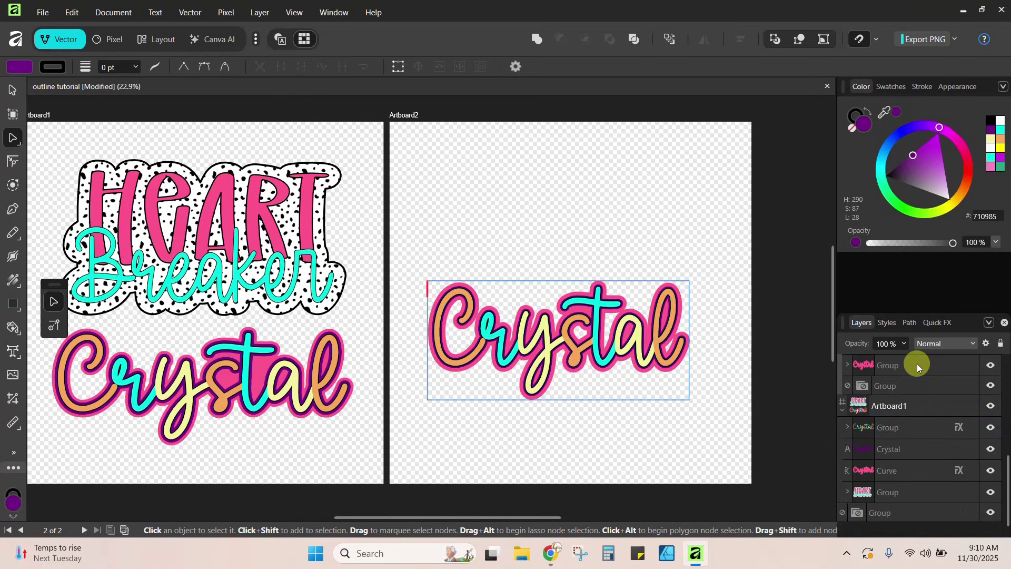
{"action": "left_click", "coordinate": [847, 365]}
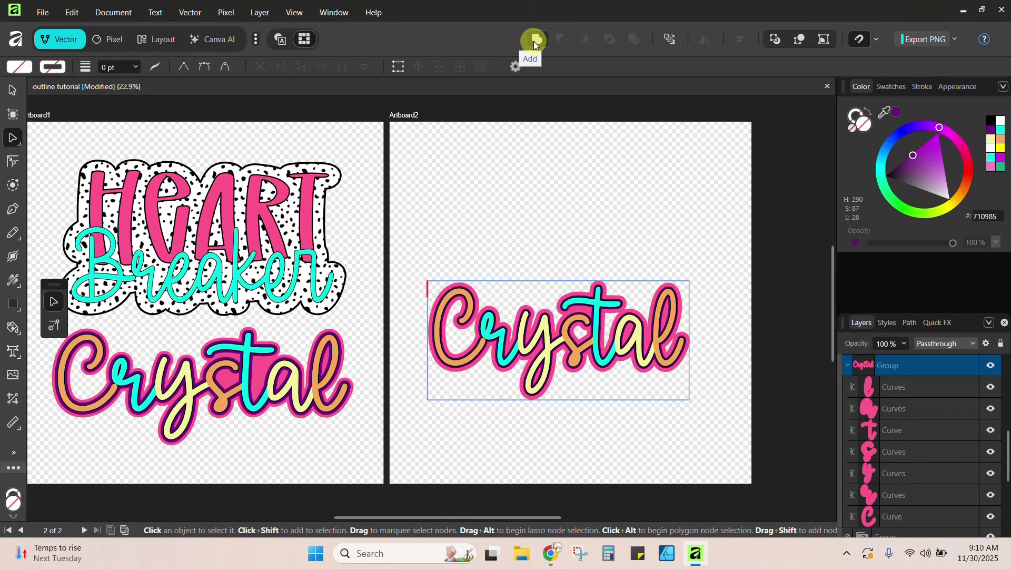
{"action": "left_click", "coordinate": [534, 41]}
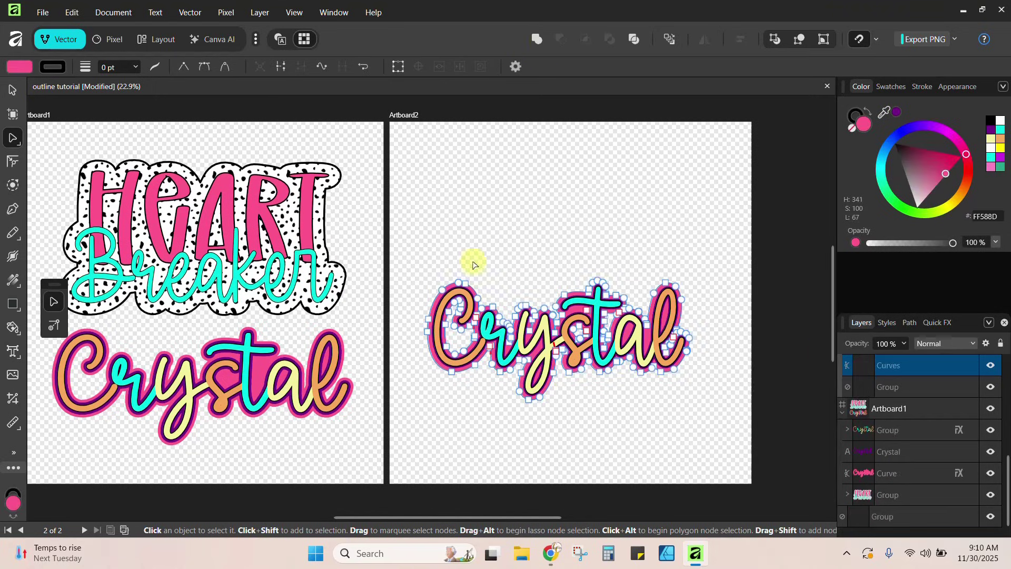
- Fill the letter holes in the merged pink Crystal shape with Geometry > Fill Holes
{"action": "left_click", "coordinate": [11, 90]}
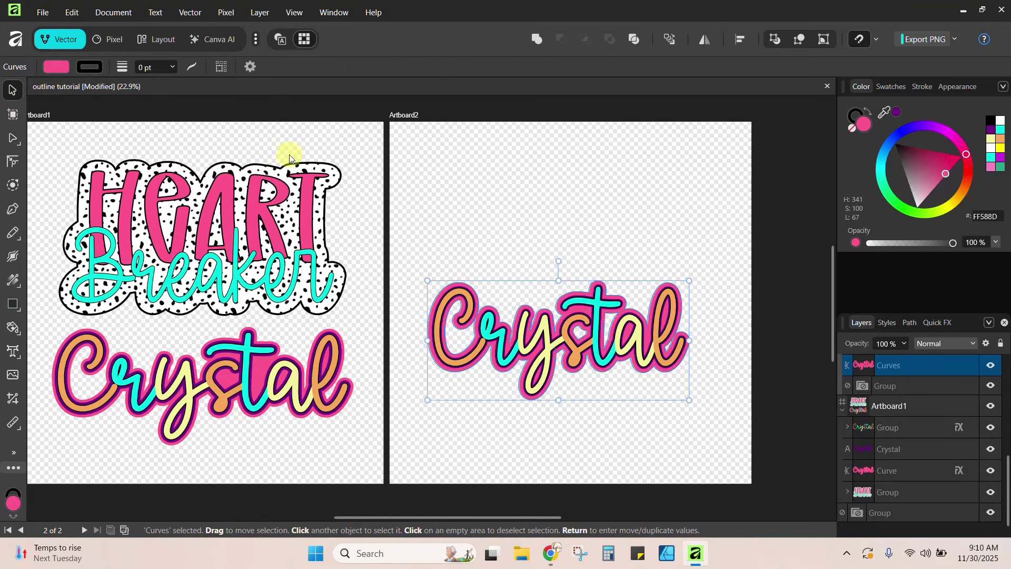
{"action": "right_click", "coordinate": [466, 287]}
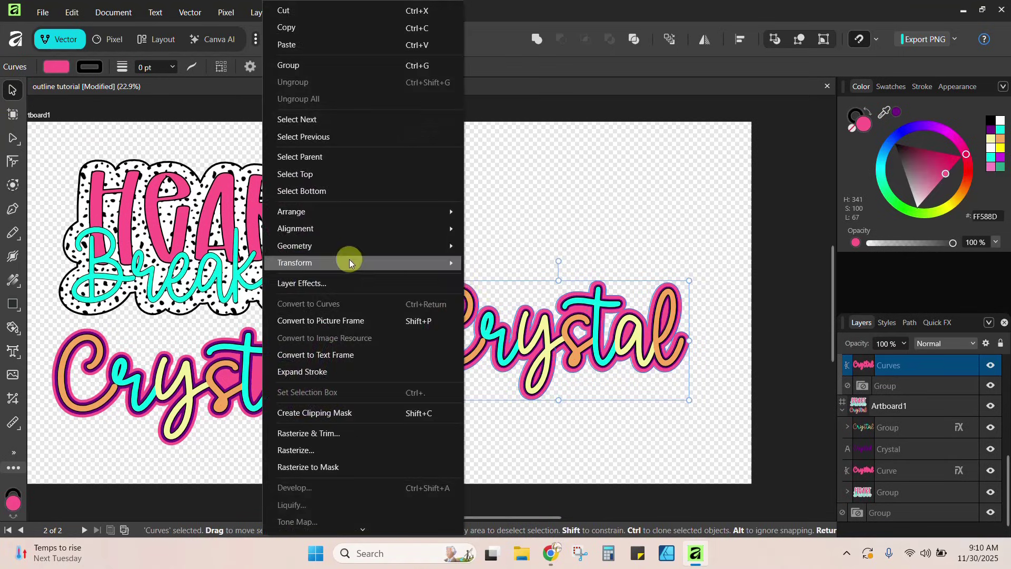
{"action": "mouse_move", "coordinate": [343, 246]}
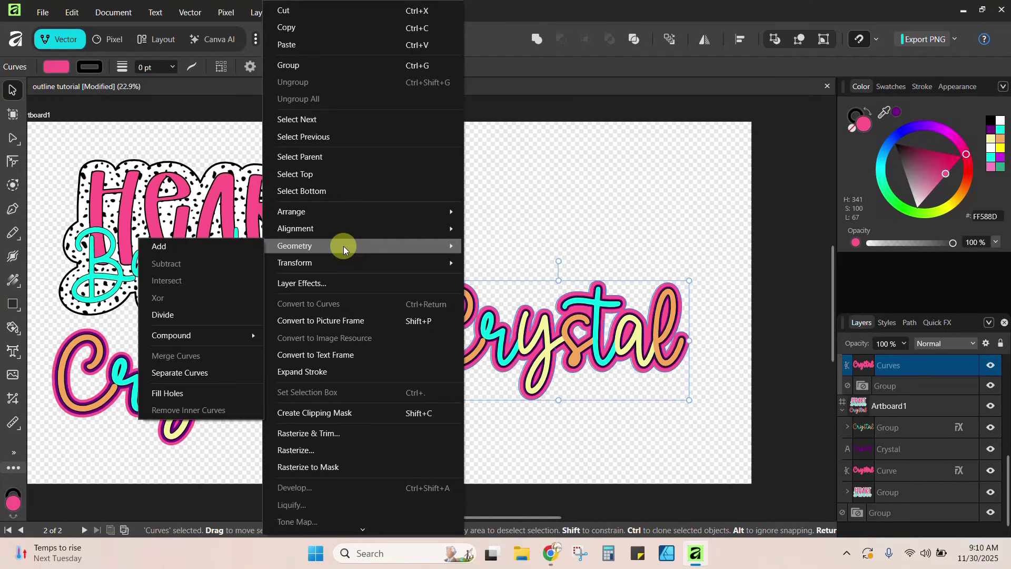
{"action": "left_click", "coordinate": [177, 394]}
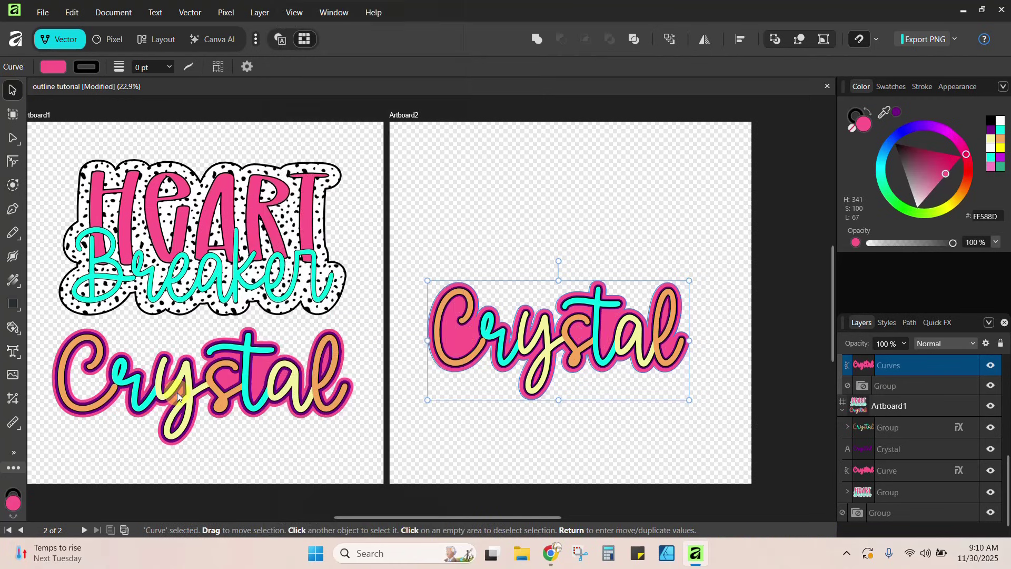
{"action": "left_click", "coordinate": [530, 180]}
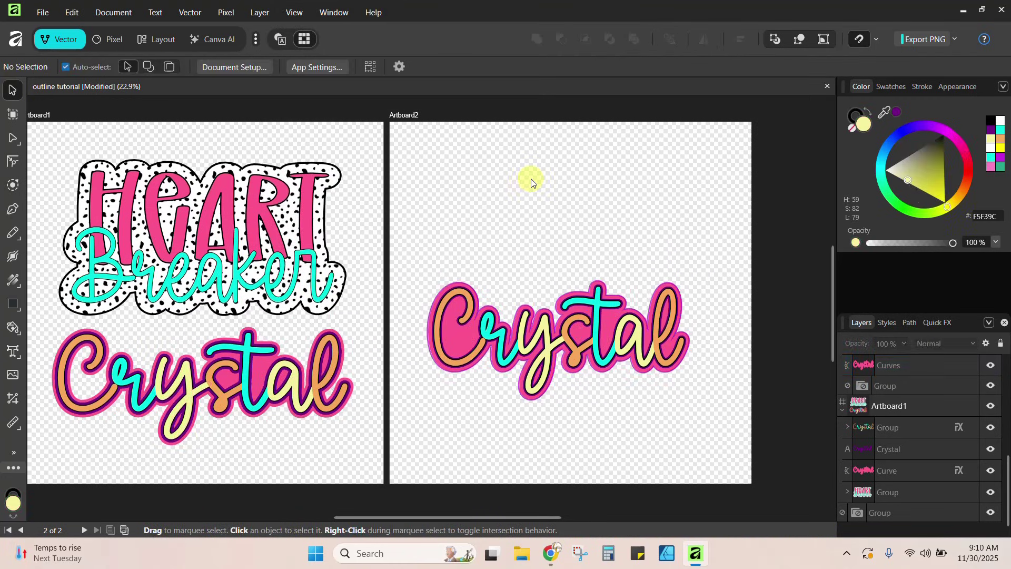